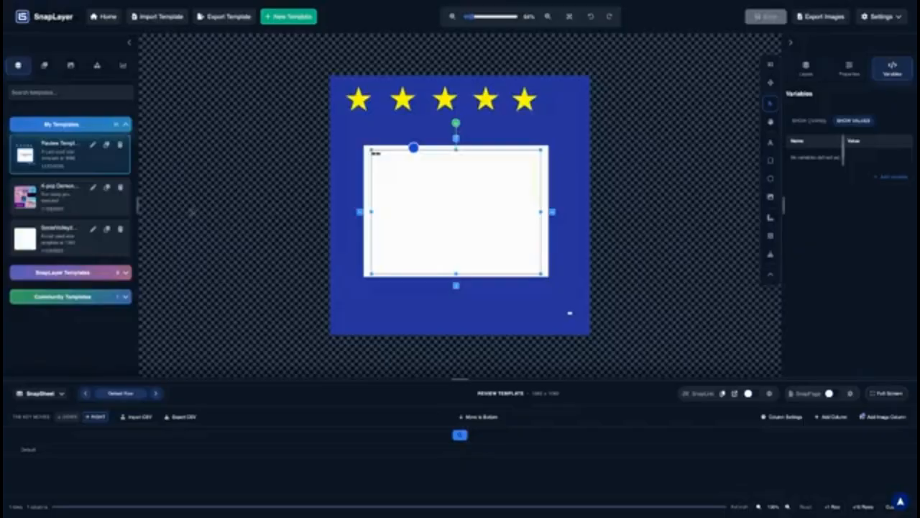
Leave the review template editor and return to the dashboard using the SnapLayer logo
{"action": "scroll", "coordinate": [68, 201], "scroll_direction": "down", "scroll_amount": 2}
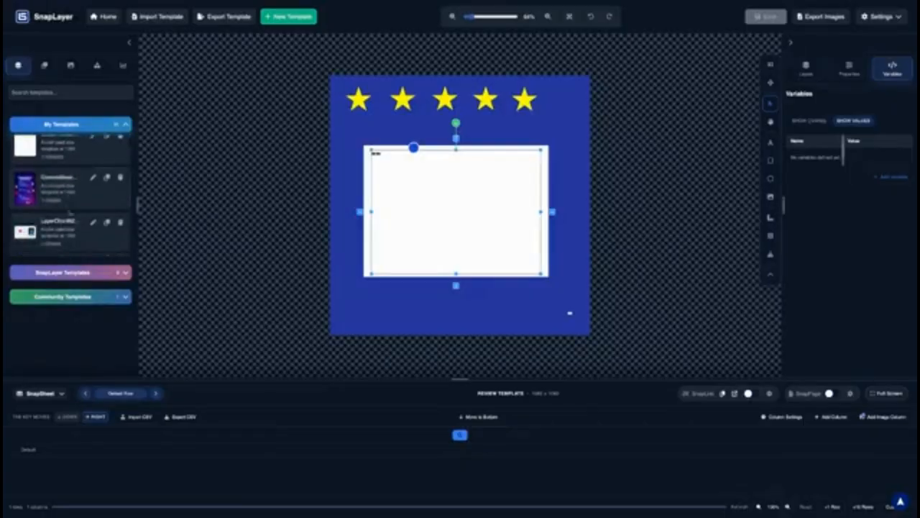
{"action": "scroll", "coordinate": [68, 203], "scroll_direction": "up", "scroll_amount": 2}
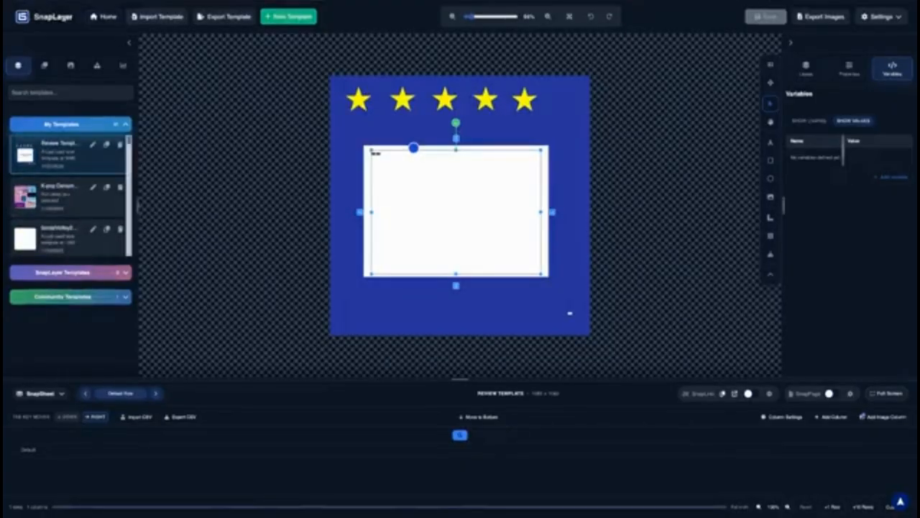
{"action": "left_click", "coordinate": [57, 18]}
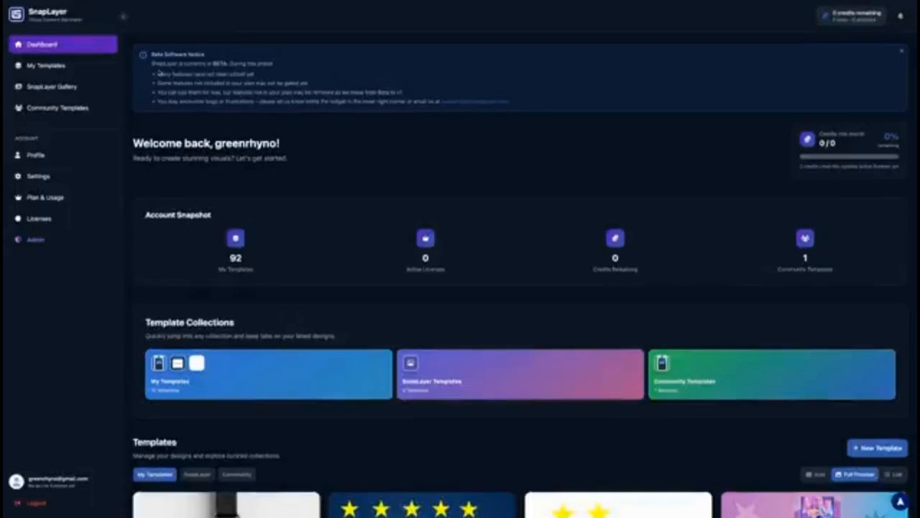
Open the Badge-Template-1024x1536 (Recovered) card from the dashboard's Templates gallery in the editor
{"action": "scroll", "coordinate": [346, 125], "scroll_direction": "down", "scroll_amount": 3}
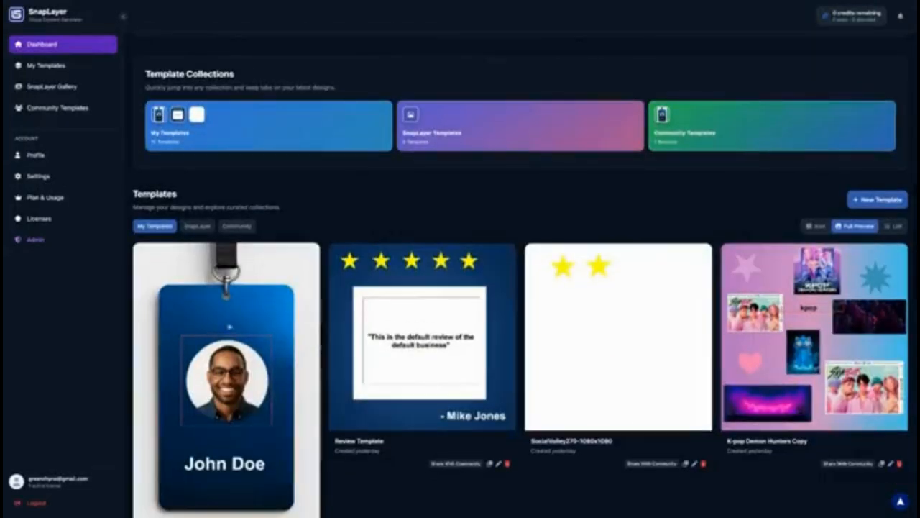
{"action": "scroll", "coordinate": [310, 286], "scroll_direction": "down", "scroll_amount": 2}
{"action": "scroll", "coordinate": [310, 286], "scroll_direction": "up", "scroll_amount": 5}
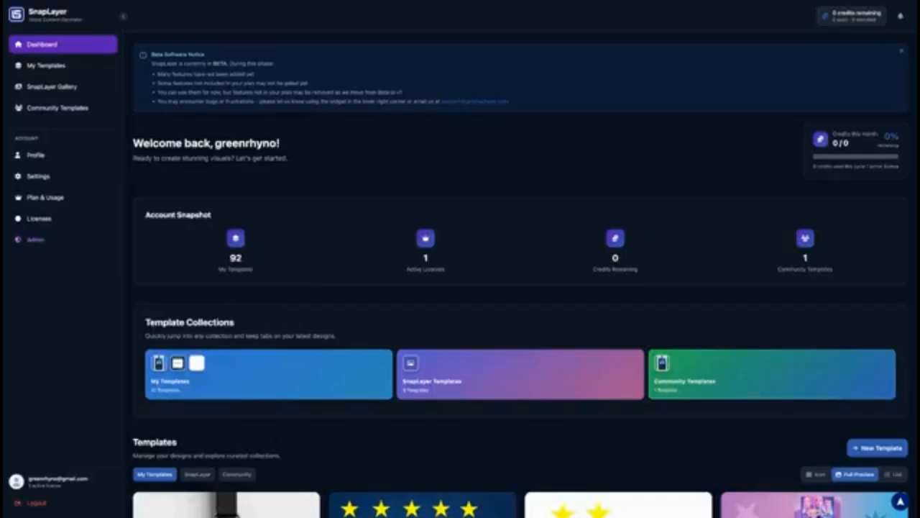
{"action": "scroll", "coordinate": [292, 326], "scroll_direction": "down", "scroll_amount": 5}
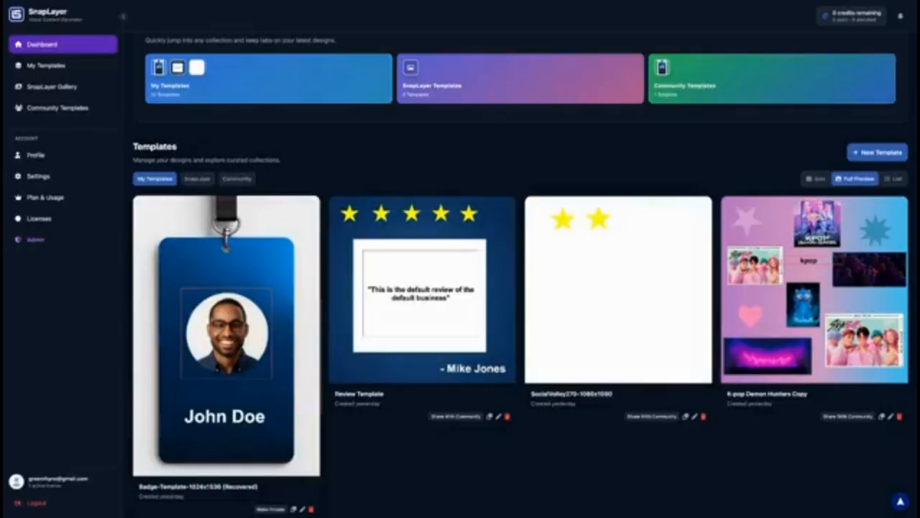
{"action": "left_click", "coordinate": [308, 300]}
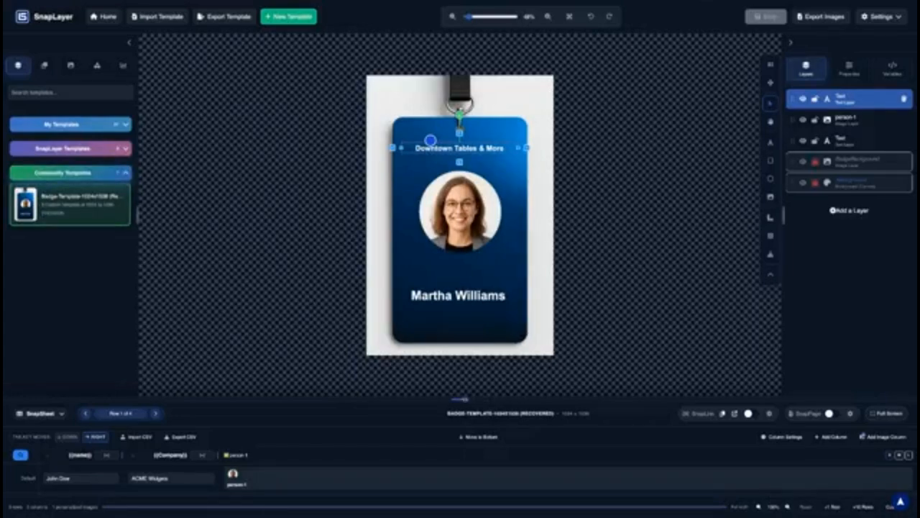
Make the sheet panel taller and show the template's Variables list
{"action": "left_click_drag", "start_coordinate": [464, 397], "coordinate": [464, 369]}
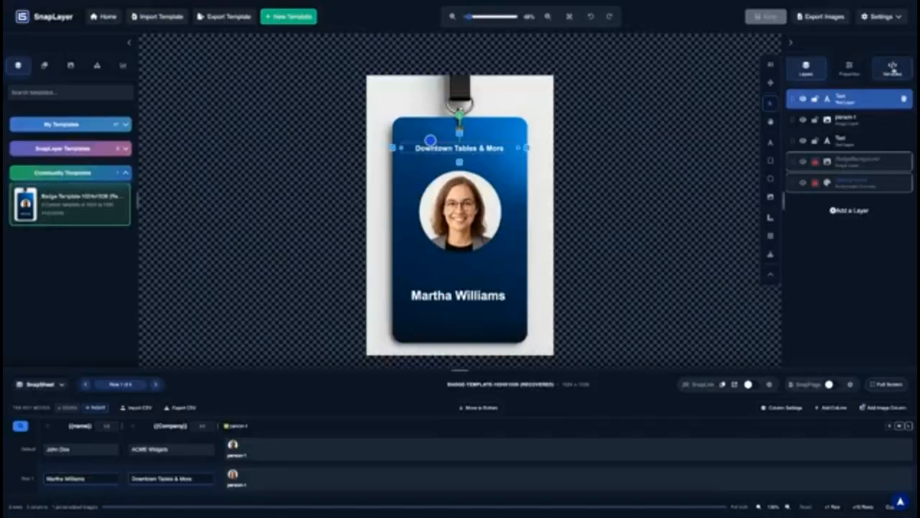
{"action": "left_click", "coordinate": [892, 69]}
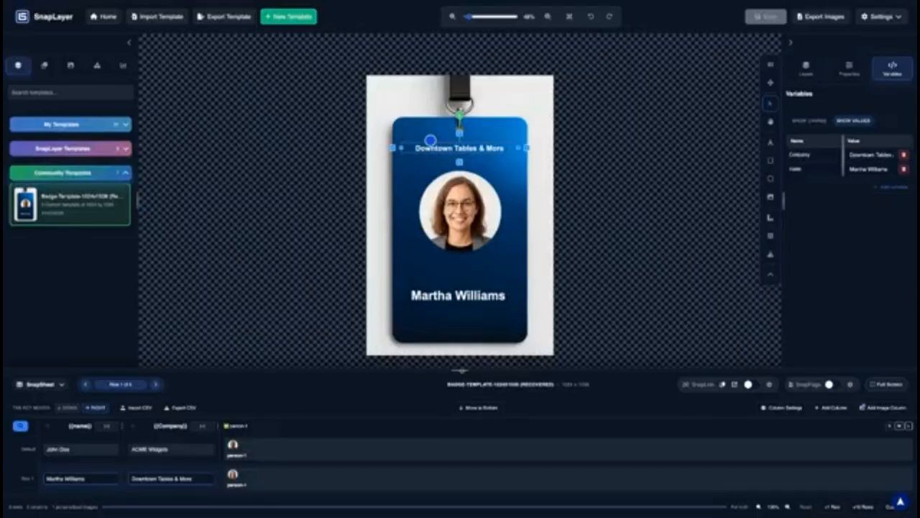
{"action": "left_click_drag", "start_coordinate": [460, 369], "coordinate": [460, 317]}
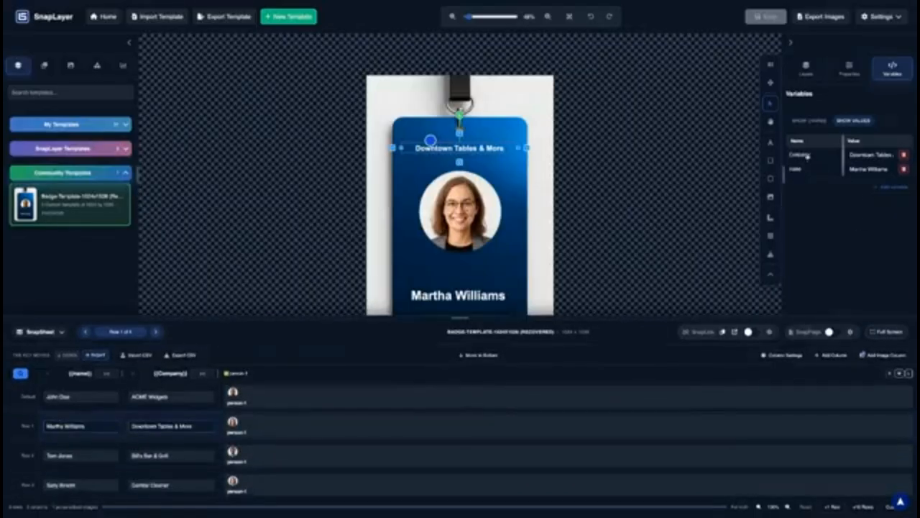
Rename the Company variable to lowercase 'company'
{"action": "double_click", "coordinate": [807, 155]}
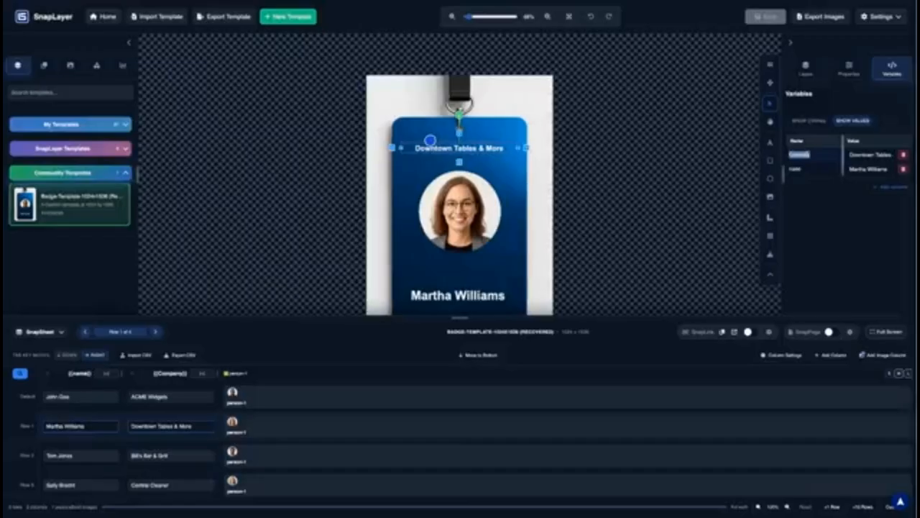
{"action": "type", "text": "company"}
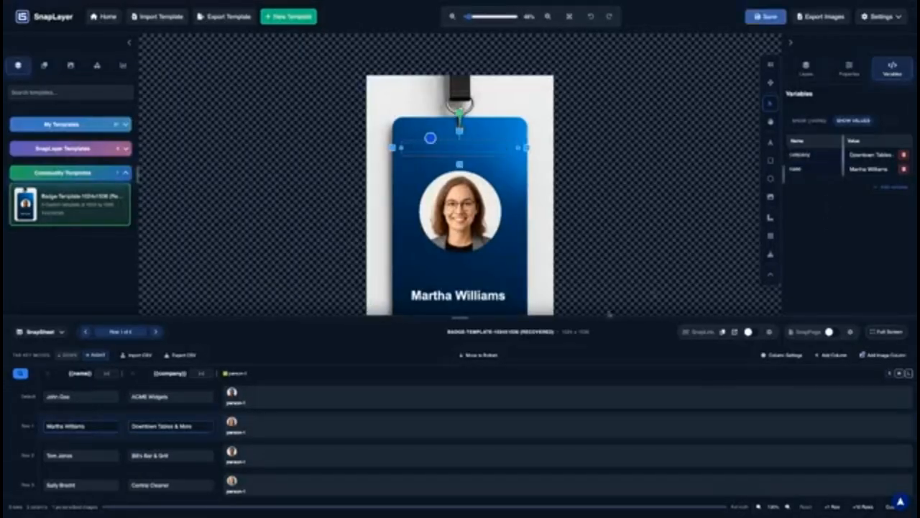
{"action": "scroll", "coordinate": [99, 451], "scroll_direction": "down", "scroll_amount": 1}
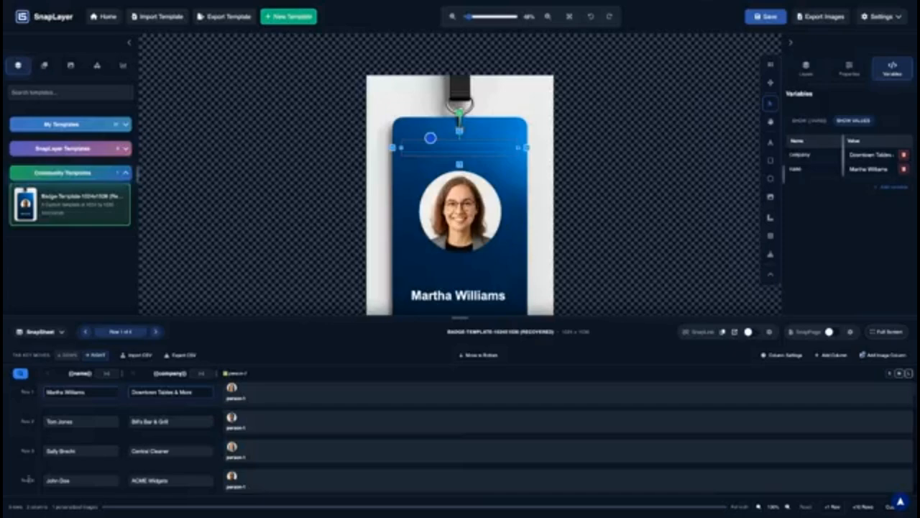
{"action": "scroll", "coordinate": [374, 439], "scroll_direction": "up", "scroll_amount": 1}
{"action": "scroll", "coordinate": [374, 438], "scroll_direction": "up", "scroll_amount": 1}
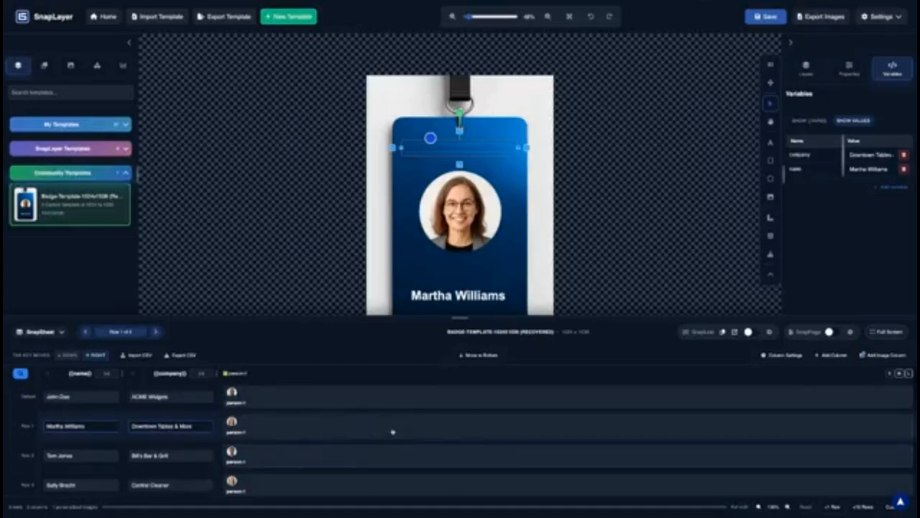
{"action": "scroll", "coordinate": [394, 431], "scroll_direction": "down", "scroll_amount": 1}
{"action": "scroll", "coordinate": [394, 431], "scroll_direction": "up", "scroll_amount": 1}
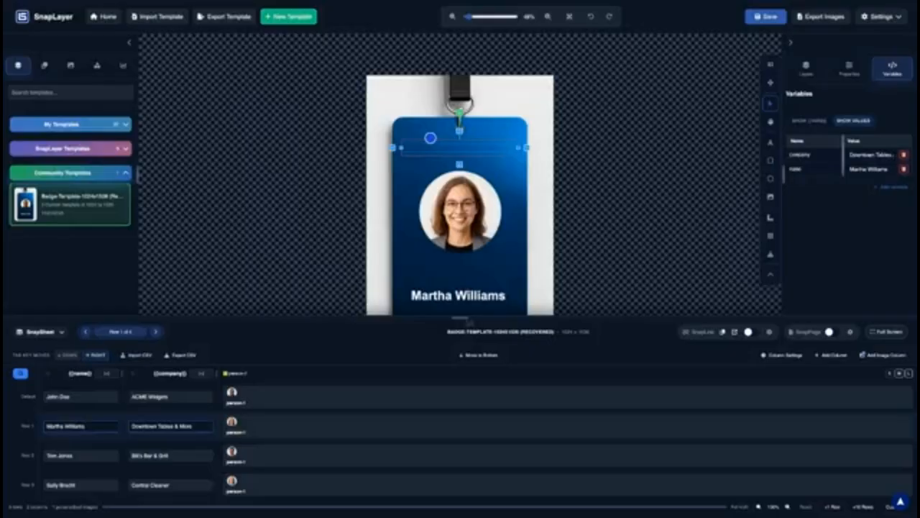
Enlarge the sheet, fit the badge to the canvas, preview the Default row, and list the layers
{"action": "left_click_drag", "start_coordinate": [464, 317], "coordinate": [466, 252]}
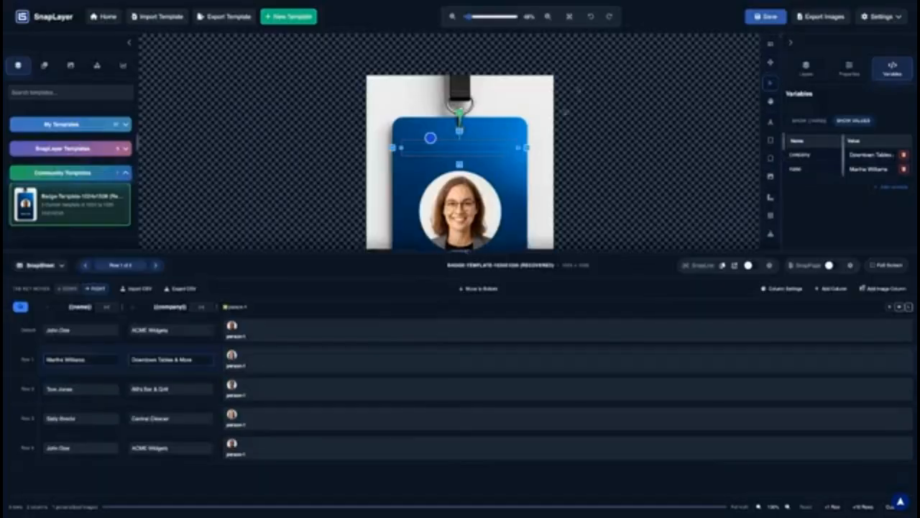
{"action": "left_click", "coordinate": [569, 16]}
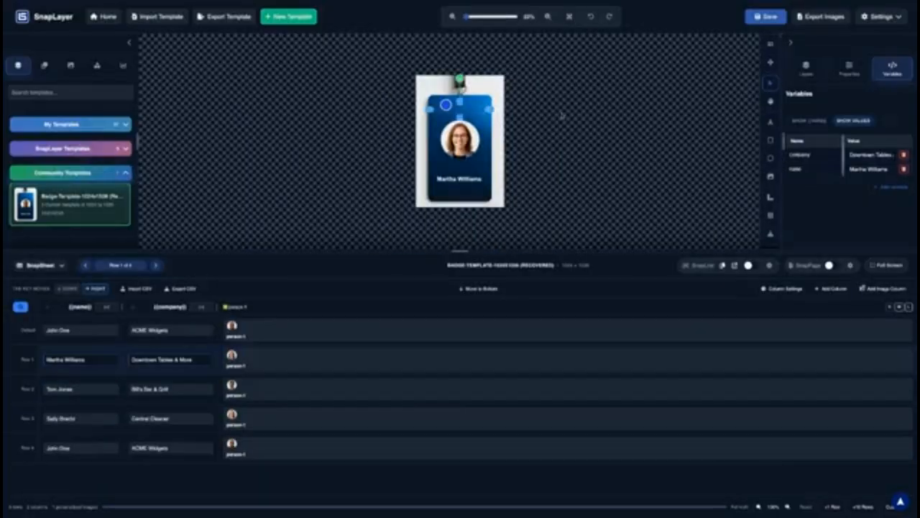
{"action": "scroll", "coordinate": [497, 159], "scroll_direction": "up", "scroll_amount": 2}
{"action": "left_click", "coordinate": [507, 143]}
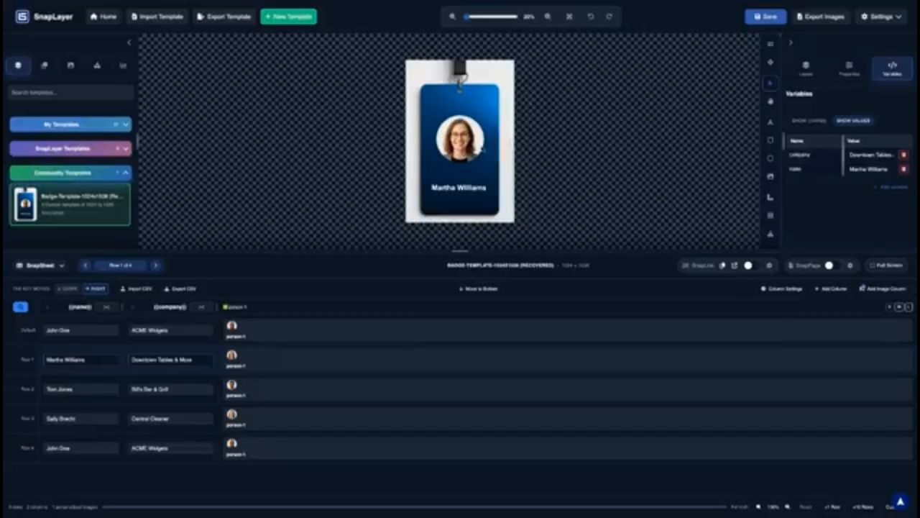
{"action": "scroll", "coordinate": [483, 150], "scroll_direction": "up", "scroll_amount": 1}
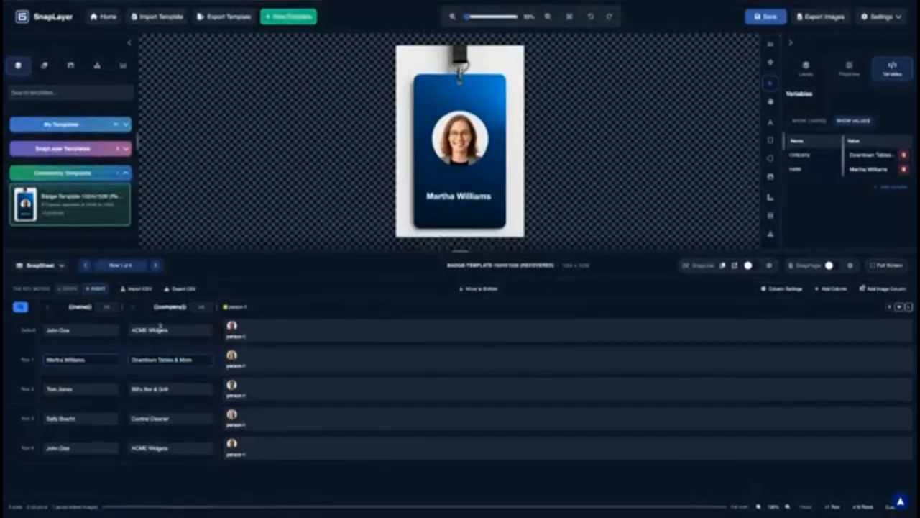
{"action": "left_click", "coordinate": [86, 331]}
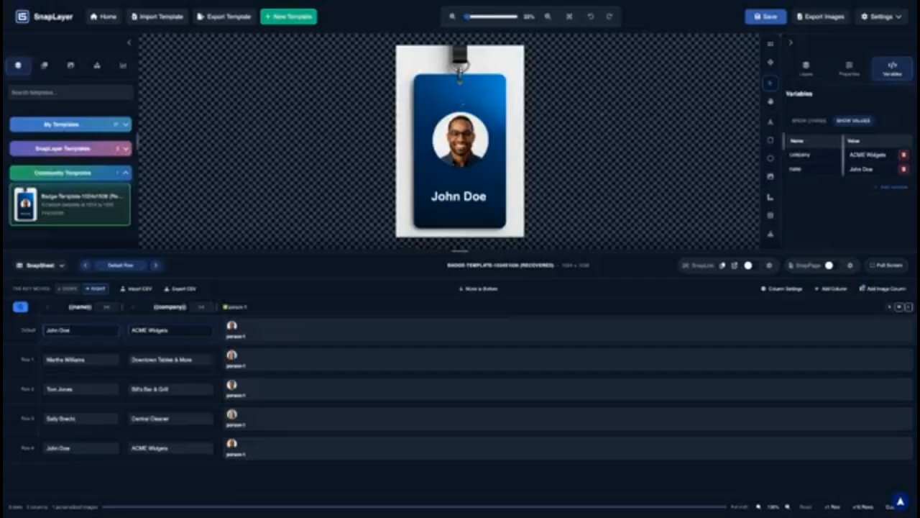
{"action": "left_click", "coordinate": [806, 68]}
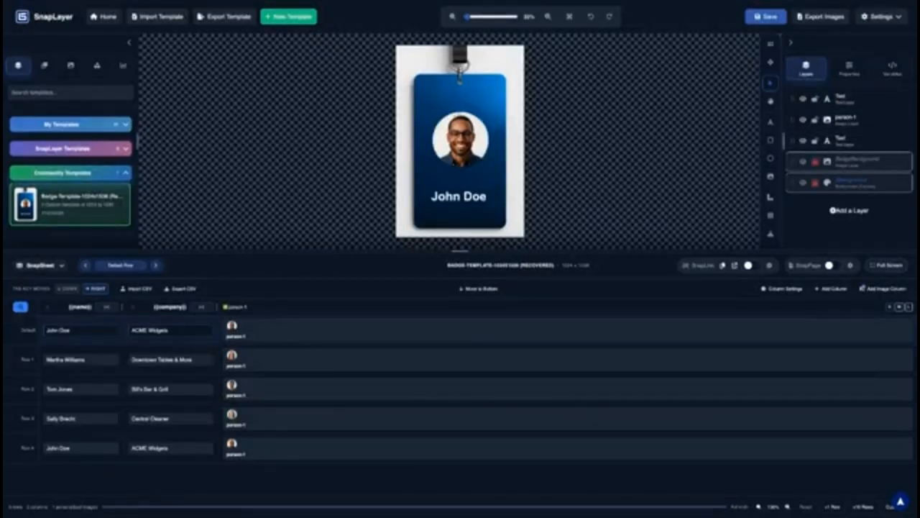
Replace the top text's {{Company}} placeholder with {{company}} so it reads ACME Widgets
{"action": "left_click", "coordinate": [465, 102]}
{"action": "double_click", "coordinate": [465, 101]}
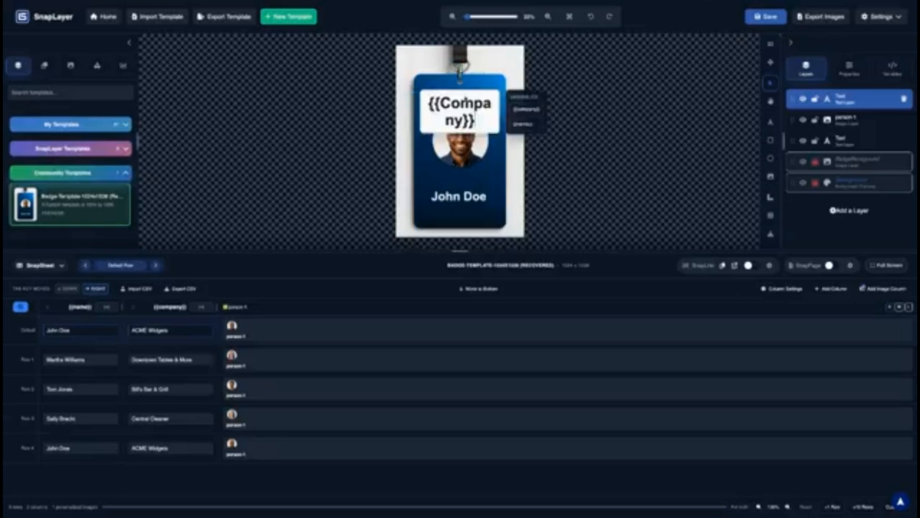
{"action": "left_click", "coordinate": [515, 110]}
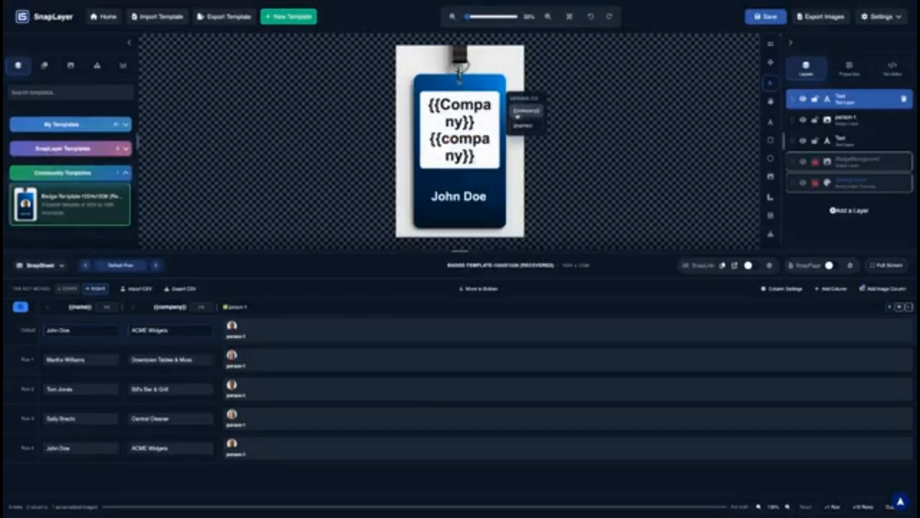
{"action": "left_click_drag", "start_coordinate": [478, 124], "coordinate": [458, 157]}
{"action": "left_click", "coordinate": [451, 105]}
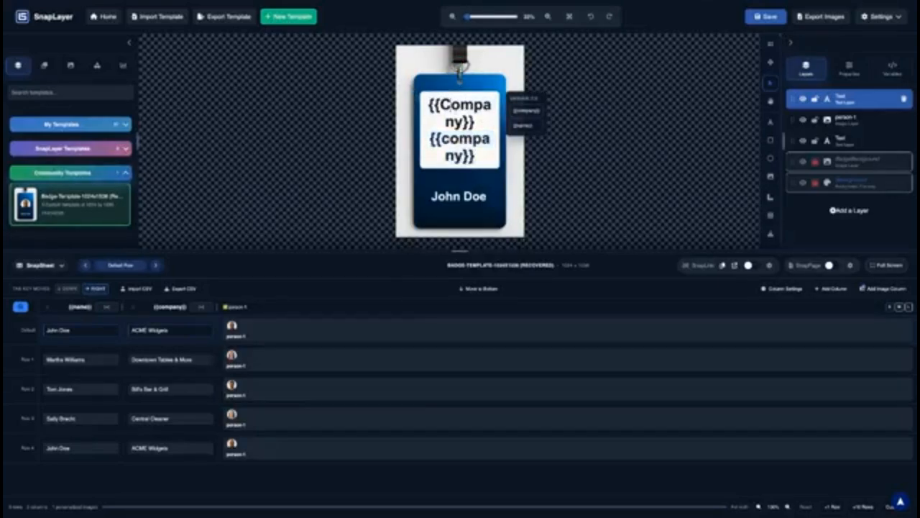
{"action": "left_click_drag", "start_coordinate": [477, 123], "coordinate": [429, 105]}
{"action": "key", "text": "BackSpace"}
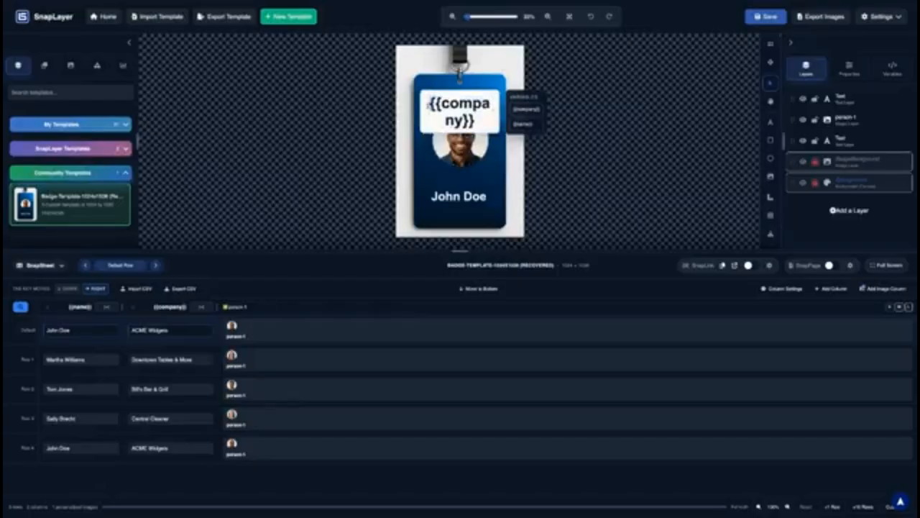
{"action": "left_click", "coordinate": [511, 181]}
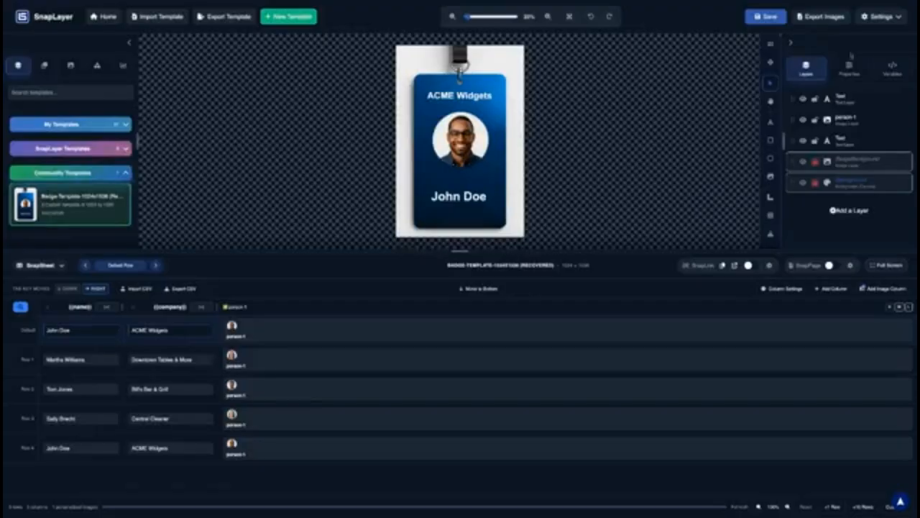
Open the template settings and browse the My Templates and Community Templates collections
{"action": "left_click", "coordinate": [878, 16]}
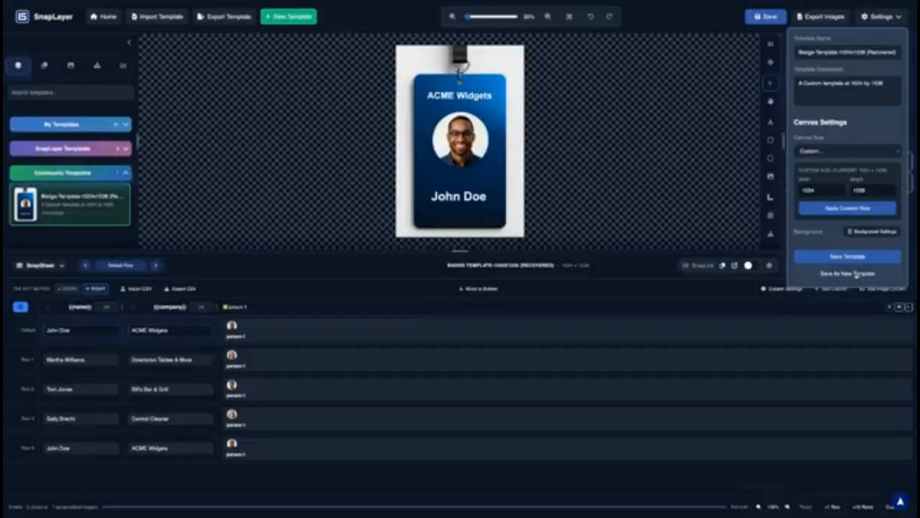
{"action": "left_click", "coordinate": [82, 125]}
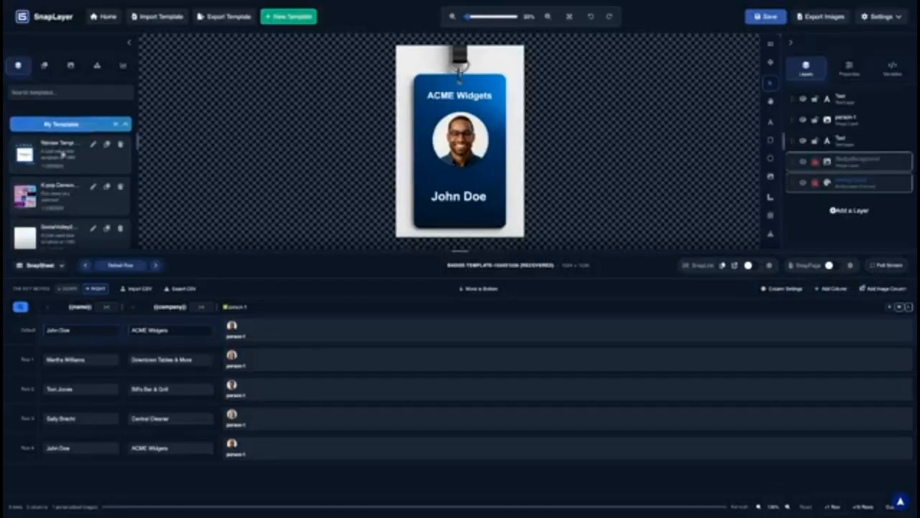
{"action": "scroll", "coordinate": [63, 155], "scroll_direction": "down", "scroll_amount": 10}
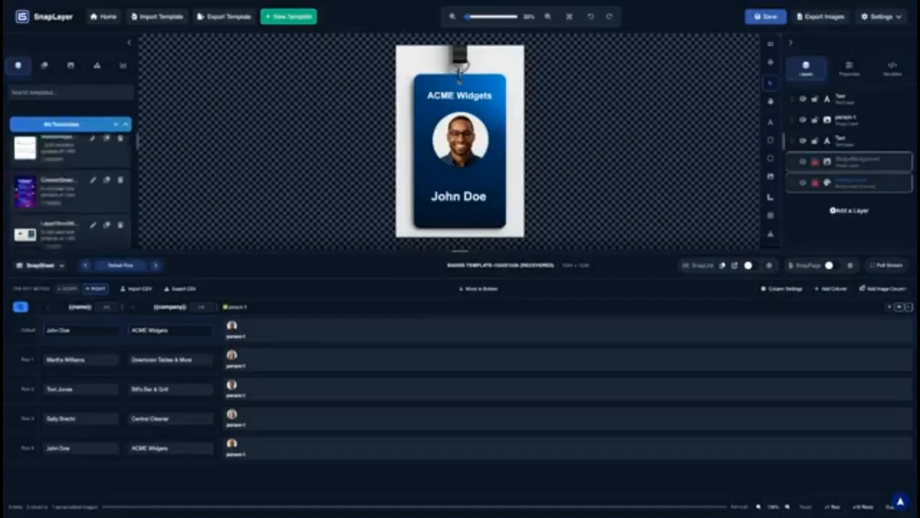
{"action": "left_click", "coordinate": [70, 124]}
{"action": "left_click", "coordinate": [71, 173]}
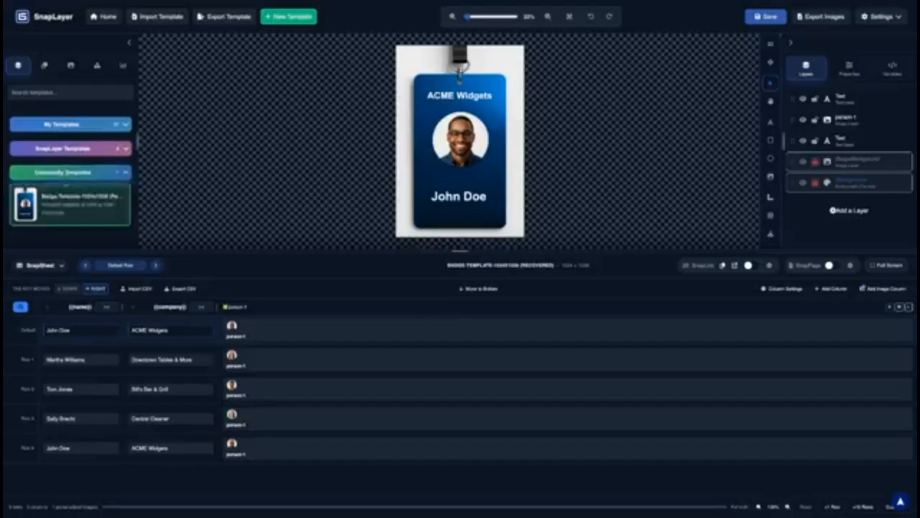
{"action": "left_click", "coordinate": [100, 124]}
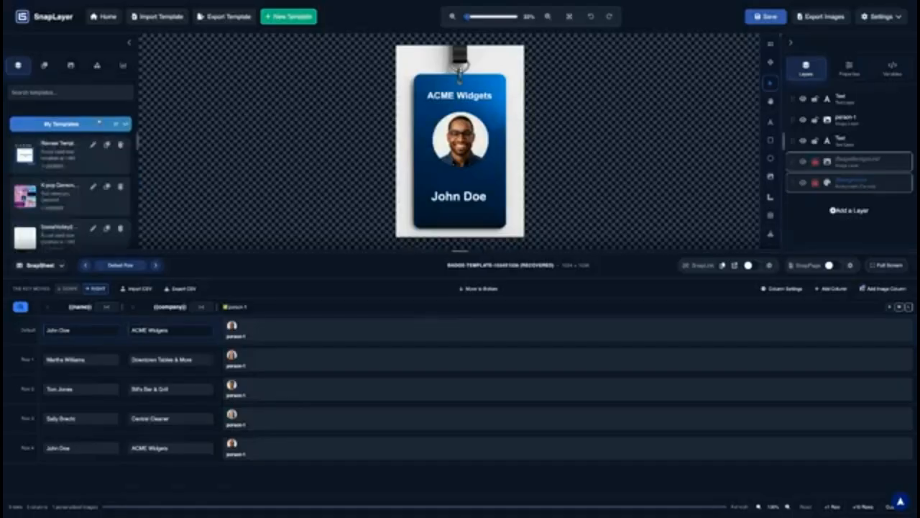
Save the badge template after cancelling the unsaved-changes warning, then return to the dashboard
{"action": "left_click", "coordinate": [61, 23]}
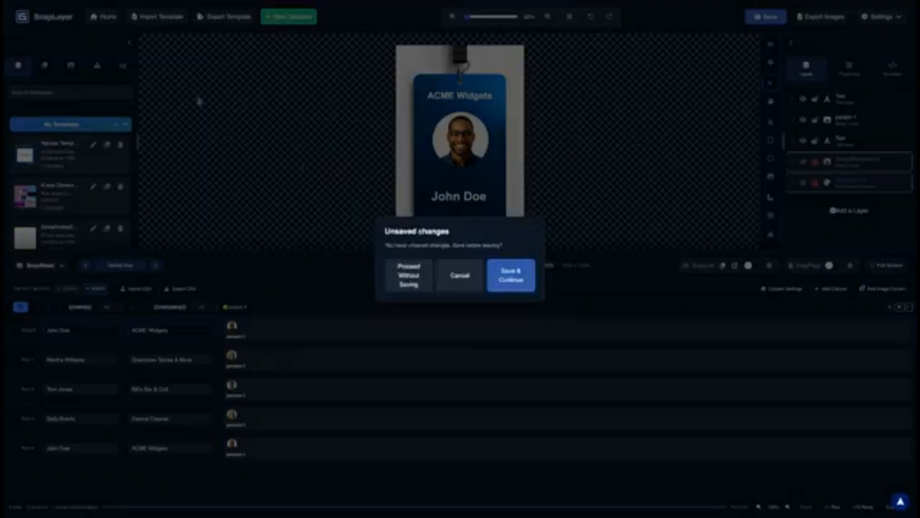
{"action": "left_click", "coordinate": [461, 276]}
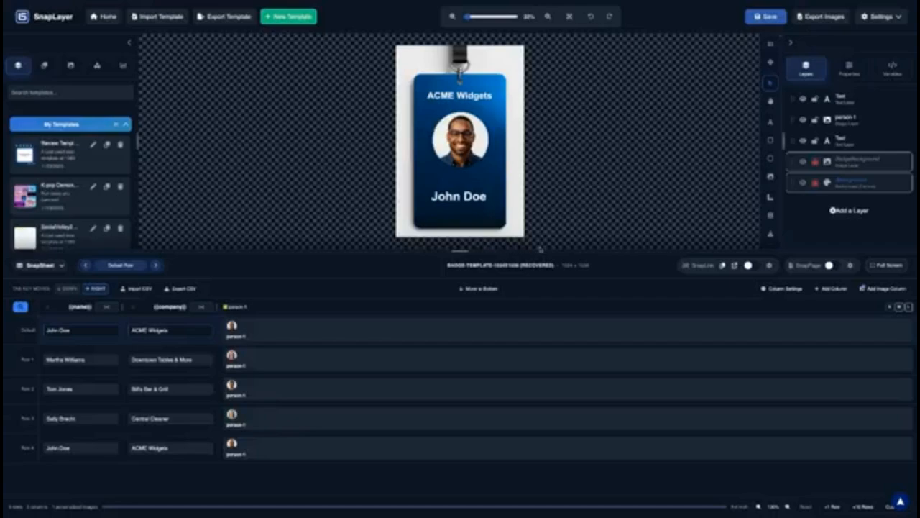
{"action": "left_click", "coordinate": [771, 21]}
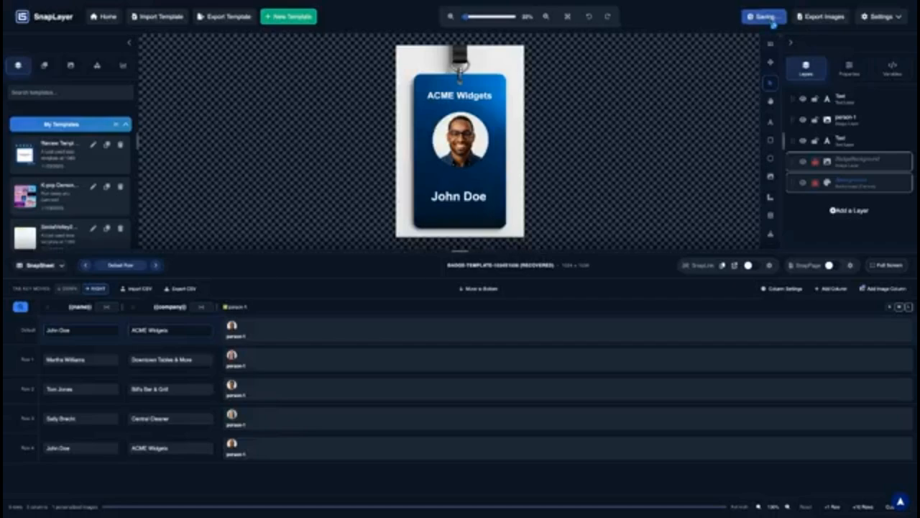
{"action": "left_click", "coordinate": [69, 19]}
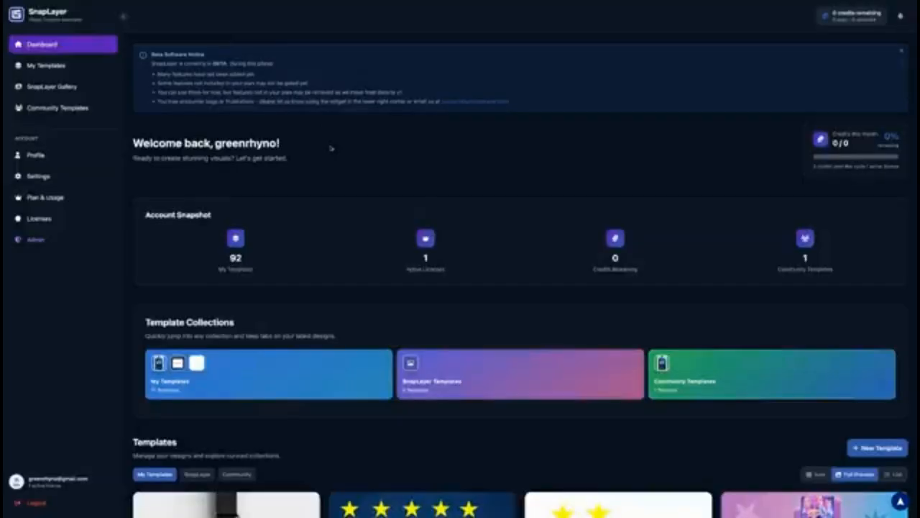
Share the Review Template from My Templates with the community, then go back to the dashboard
{"action": "scroll", "coordinate": [331, 149], "scroll_direction": "down", "scroll_amount": 3}
{"action": "scroll", "coordinate": [362, 367], "scroll_direction": "down", "scroll_amount": 5}
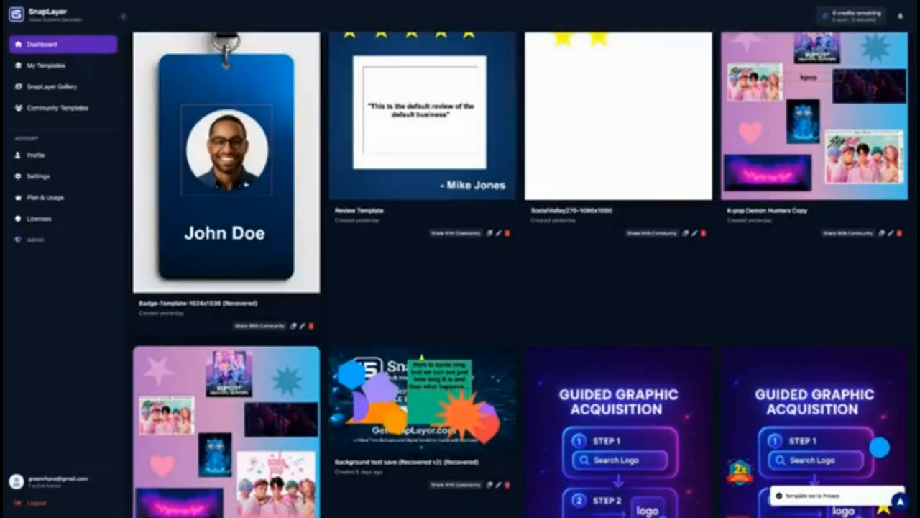
{"action": "left_click", "coordinate": [56, 109]}
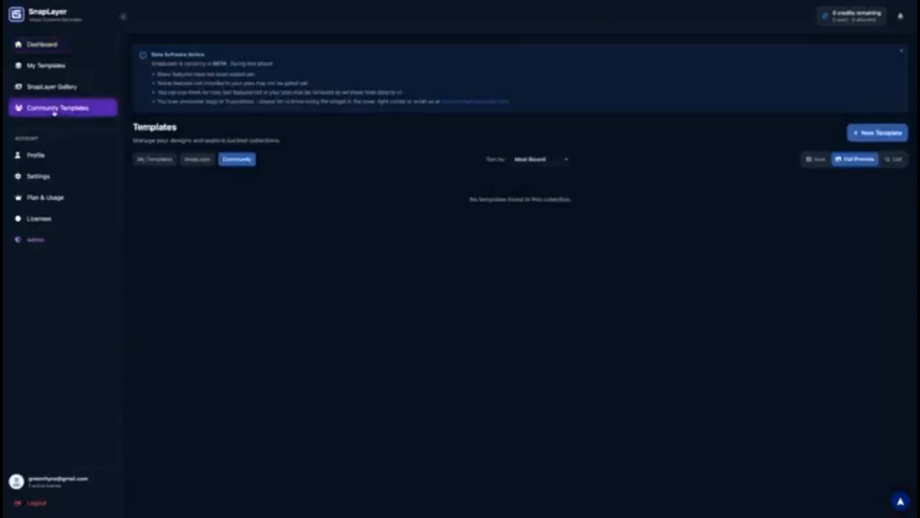
{"action": "left_click", "coordinate": [72, 69]}
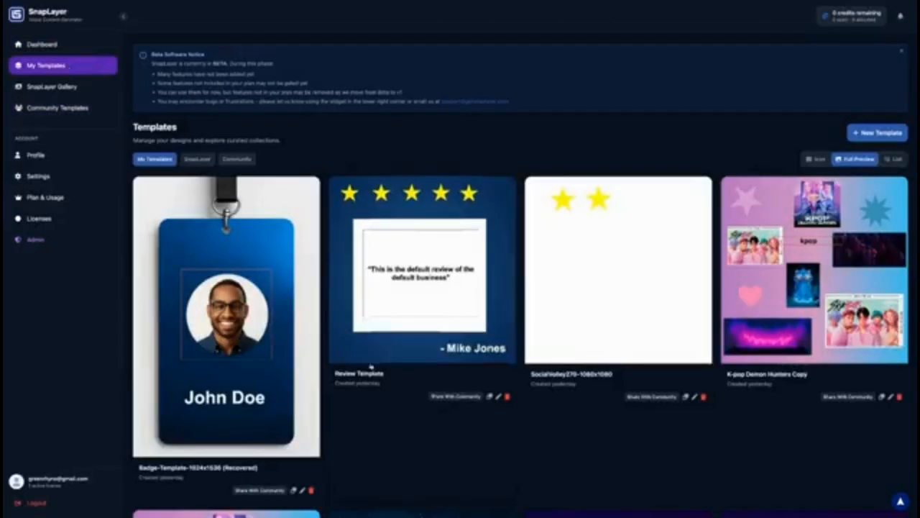
{"action": "scroll", "coordinate": [403, 379], "scroll_direction": "down", "scroll_amount": 1}
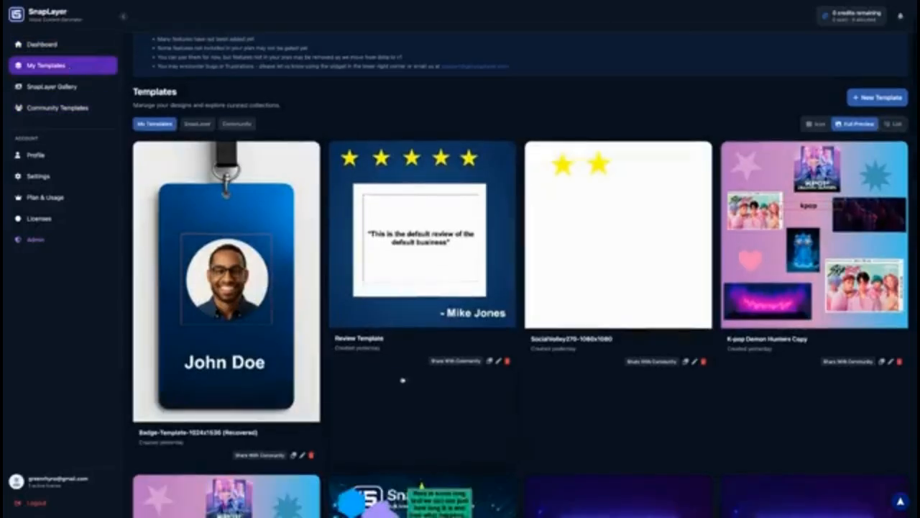
{"action": "left_click", "coordinate": [452, 362]}
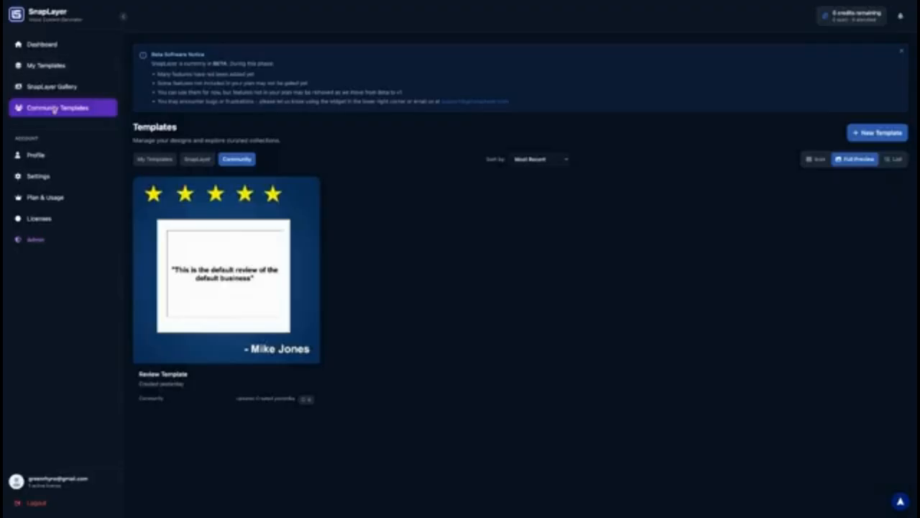
{"action": "left_click", "coordinate": [50, 52]}
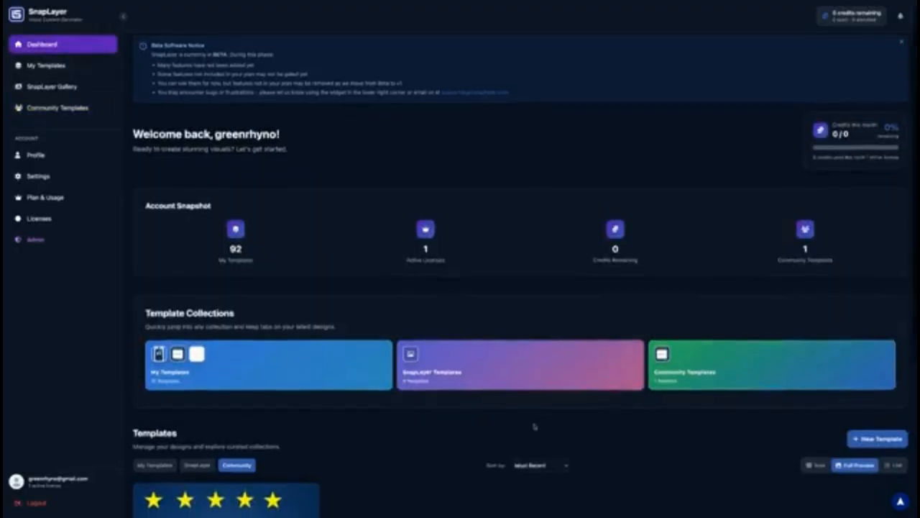
{"action": "scroll", "coordinate": [337, 453], "scroll_direction": "down", "scroll_amount": 5}
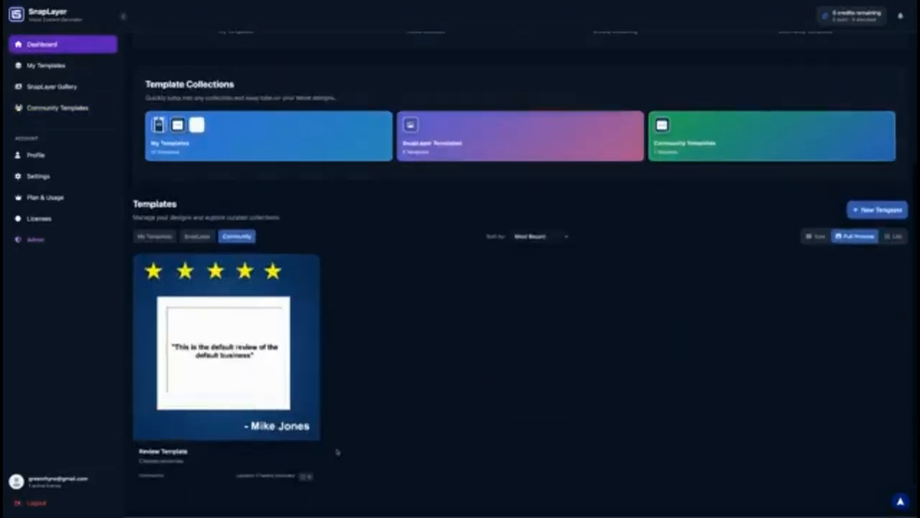
Make the Review Template private, then duplicate the Badge template and open the copy
{"action": "left_click", "coordinate": [65, 64]}
{"action": "scroll", "coordinate": [376, 264], "scroll_direction": "up", "scroll_amount": 1}
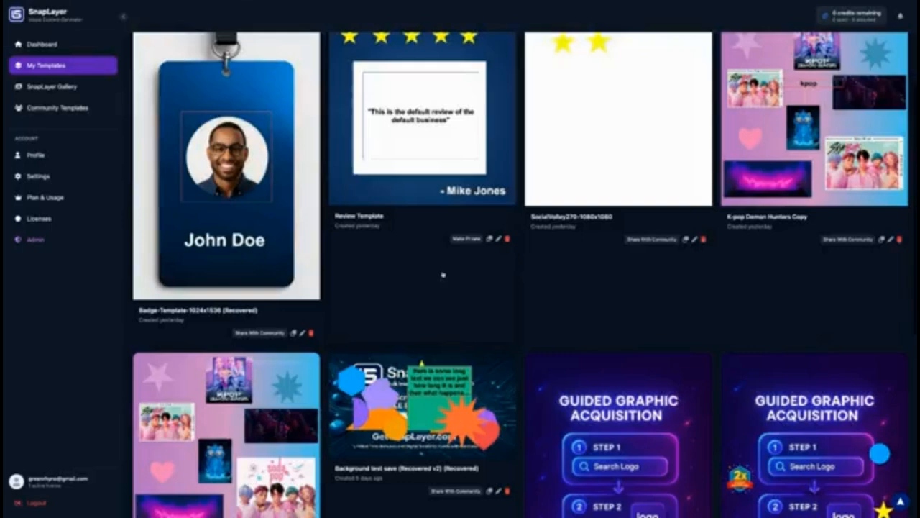
{"action": "left_click", "coordinate": [465, 240]}
{"action": "left_click", "coordinate": [293, 333]}
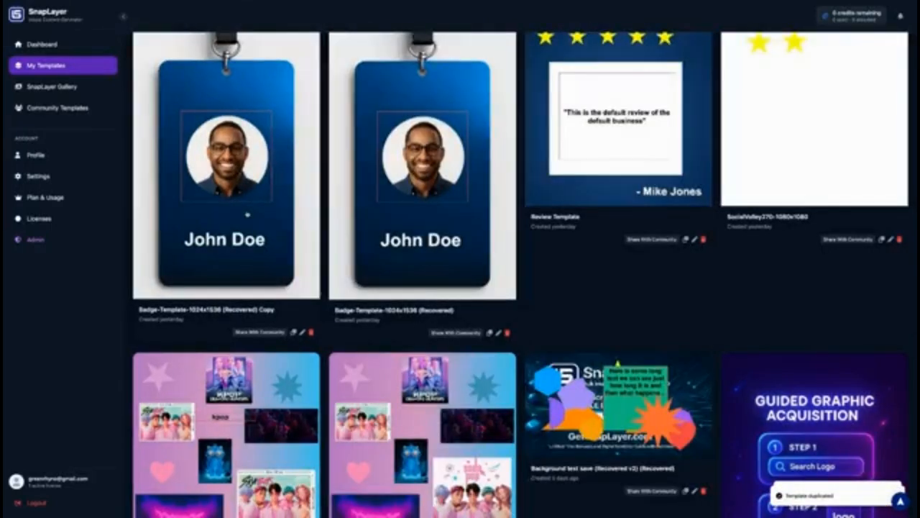
{"action": "left_click", "coordinate": [247, 214]}
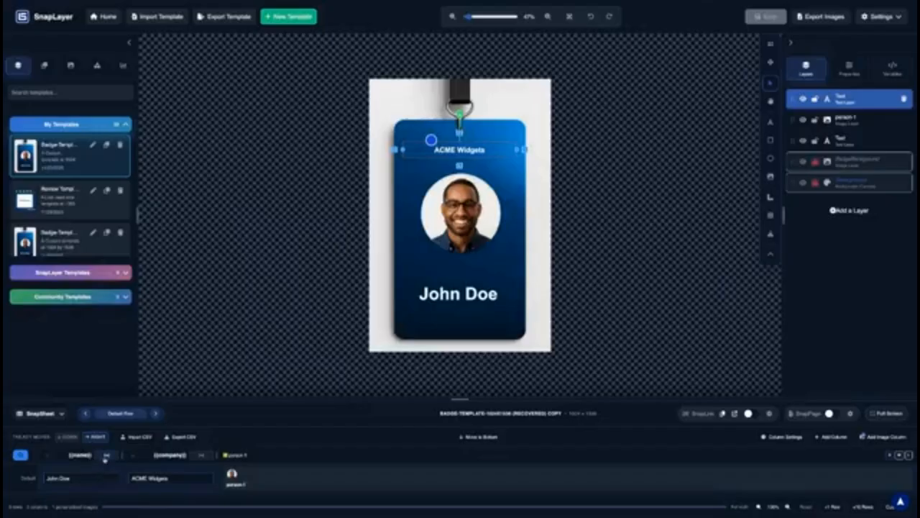
Enlarge the data sheet and preview row 3, then the last row 4, on the badge
{"action": "scroll", "coordinate": [182, 451], "scroll_direction": "down", "scroll_amount": 1}
{"action": "left_click_drag", "start_coordinate": [468, 400], "coordinate": [468, 302]}
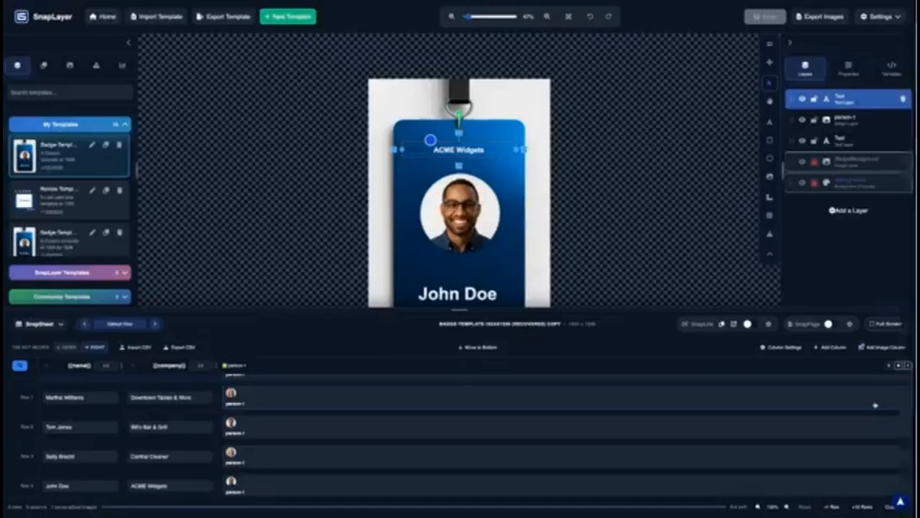
{"action": "left_click", "coordinate": [17, 457]}
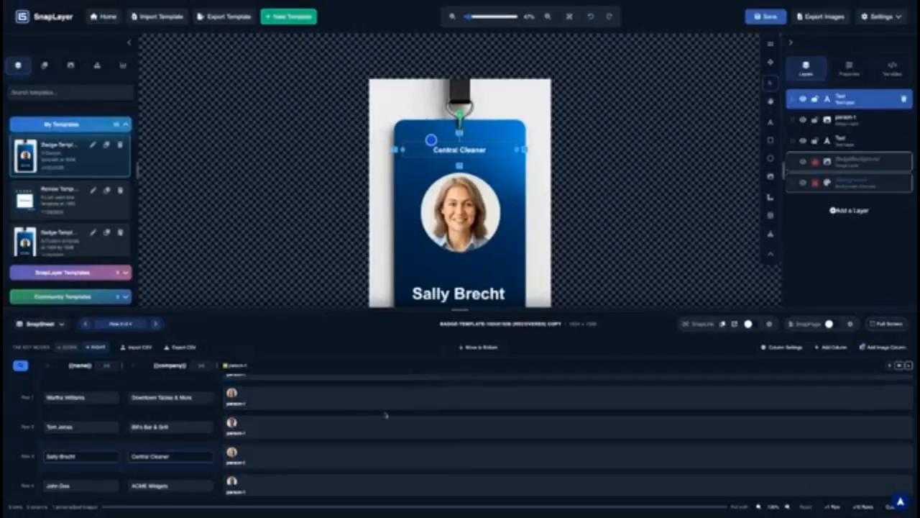
{"action": "scroll", "coordinate": [344, 382], "scroll_direction": "up", "scroll_amount": 2}
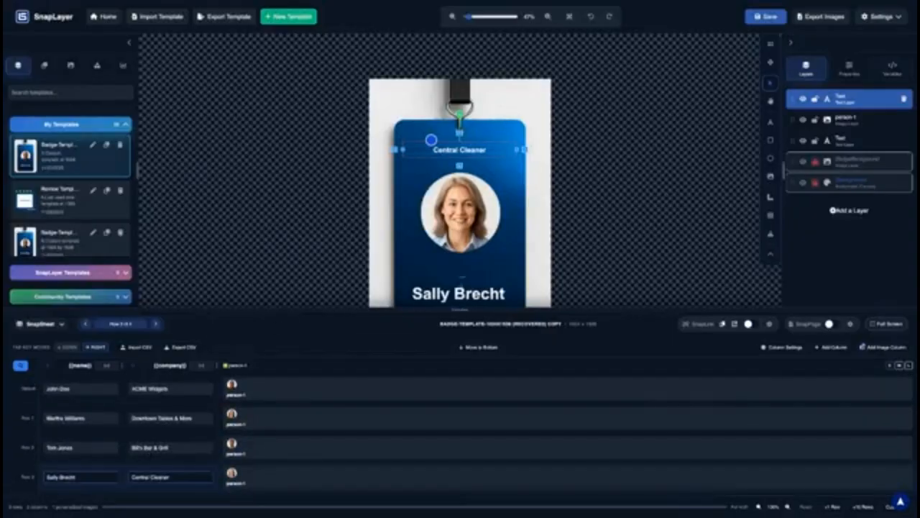
{"action": "left_click_drag", "start_coordinate": [460, 309], "coordinate": [461, 252]}
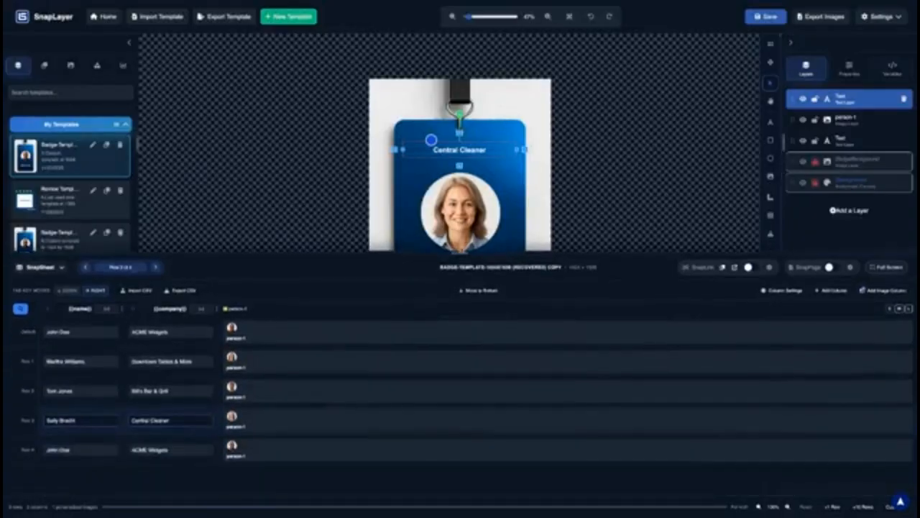
{"action": "left_click", "coordinate": [27, 451]}
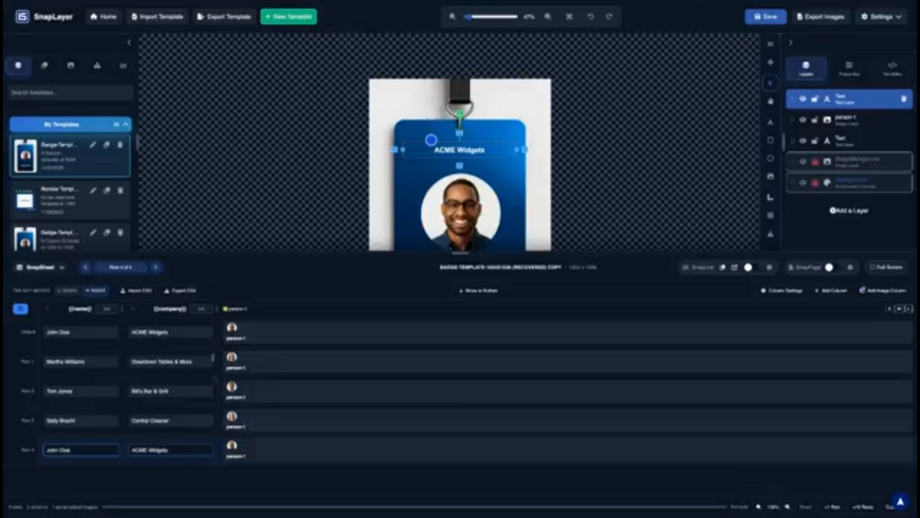
Delete the {{company}} column from the sheet, confirming it, and fit the badge in view
{"action": "left_click", "coordinate": [149, 312]}
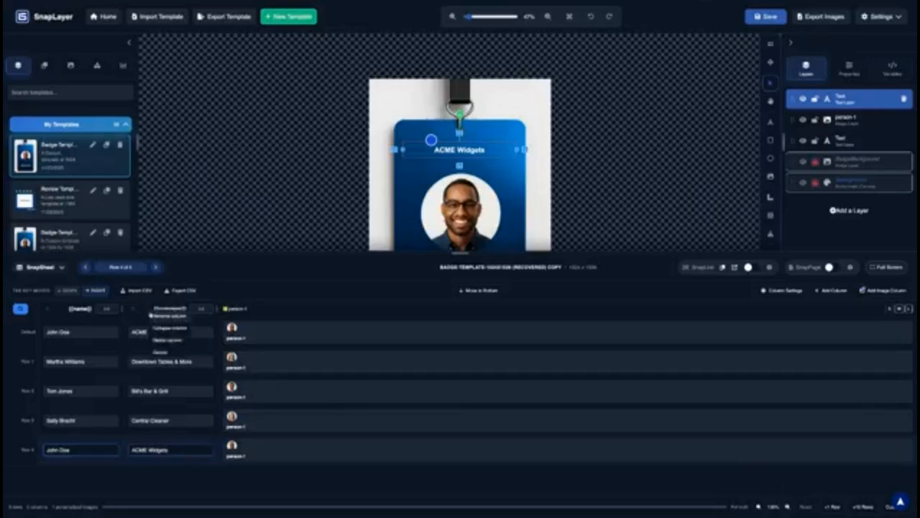
{"action": "left_click", "coordinate": [172, 343]}
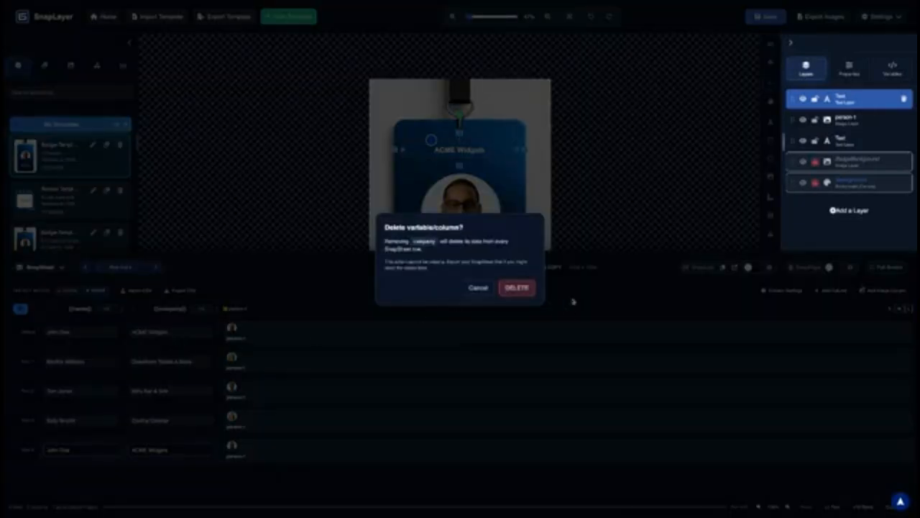
{"action": "left_click", "coordinate": [519, 287]}
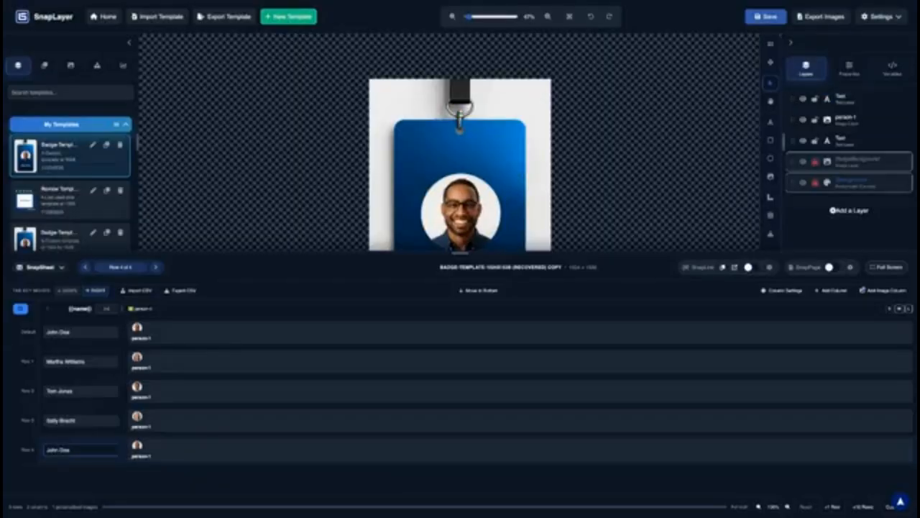
{"action": "scroll", "coordinate": [512, 157], "scroll_direction": "down", "scroll_amount": 1}
{"action": "left_click", "coordinate": [570, 17]}
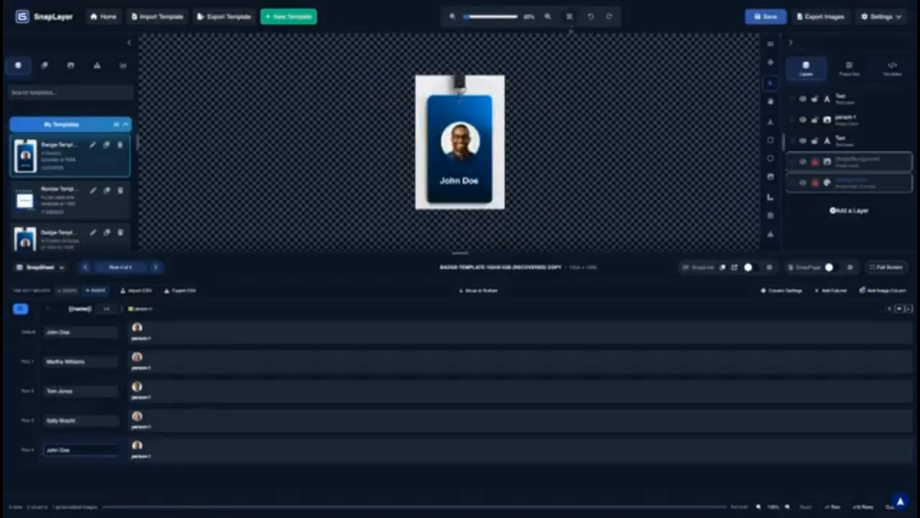
{"action": "scroll", "coordinate": [480, 156], "scroll_direction": "up", "scroll_amount": 1}
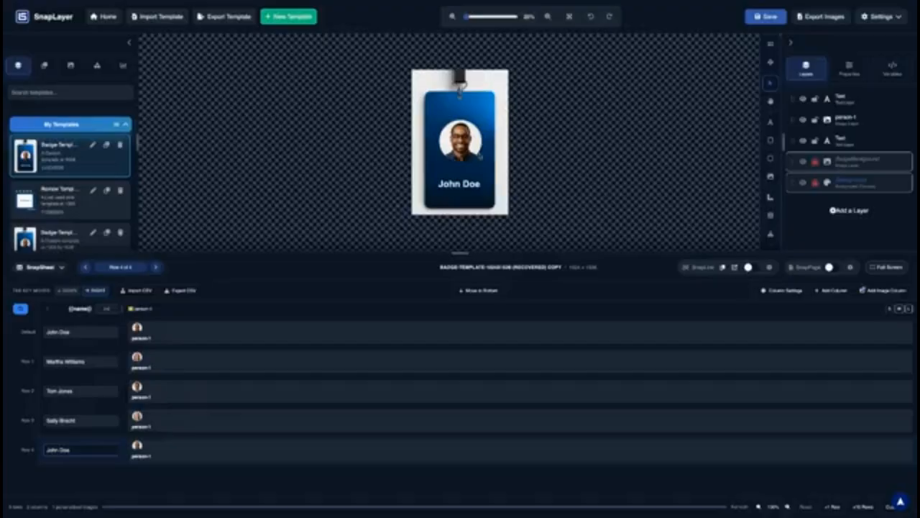
{"action": "scroll", "coordinate": [460, 160], "scroll_direction": "up", "scroll_amount": 1}
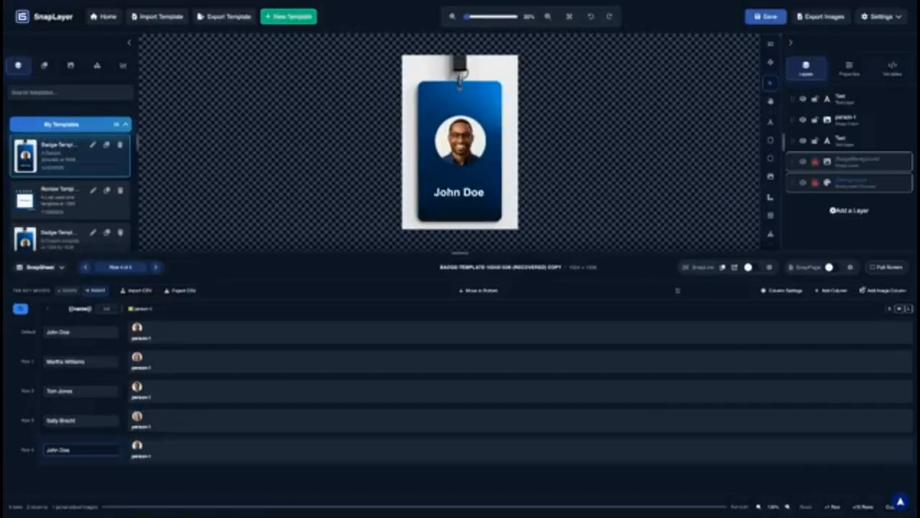
Add a new sheet row and give it the woman's portrait photo
{"action": "left_click", "coordinate": [834, 506]}
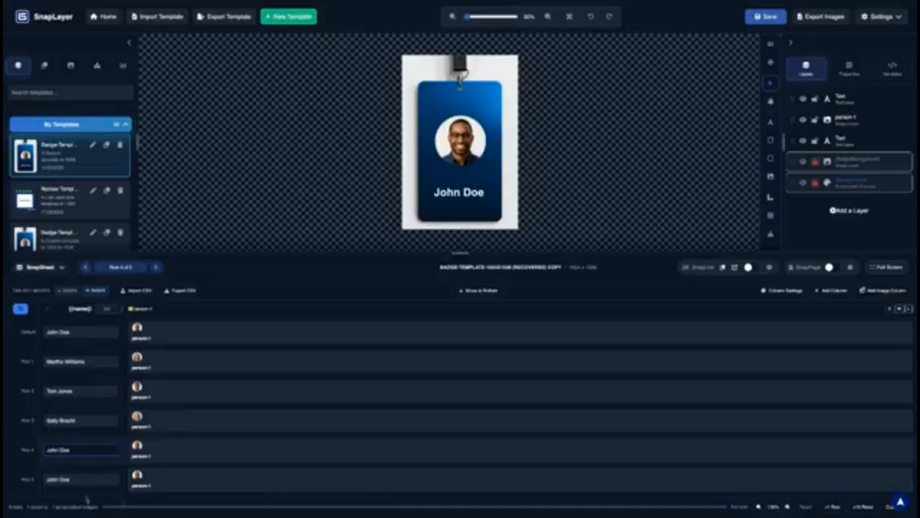
{"action": "left_click", "coordinate": [138, 475]}
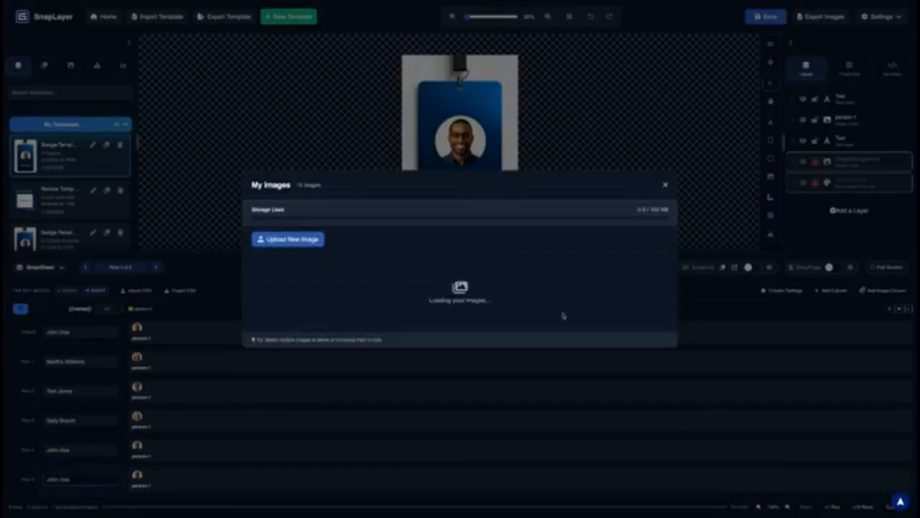
{"action": "scroll", "coordinate": [564, 316], "scroll_direction": "down", "scroll_amount": 5}
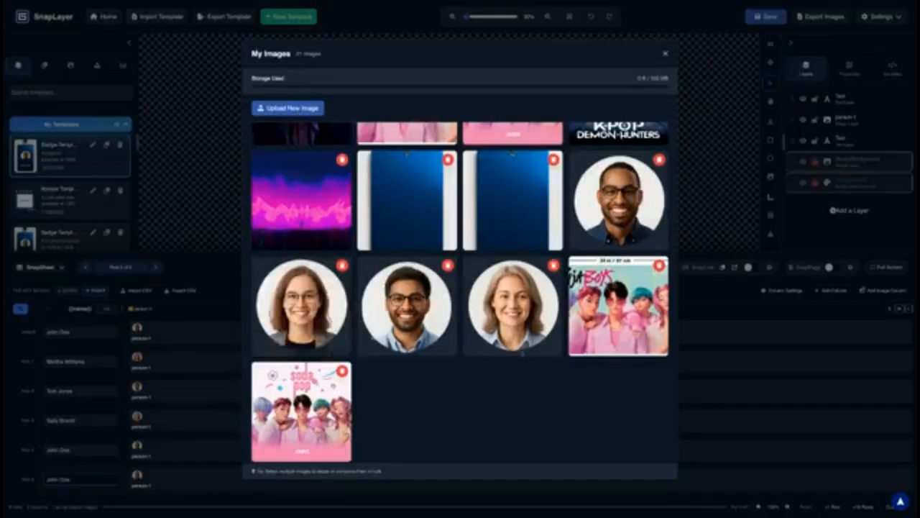
{"action": "left_click", "coordinate": [305, 309]}
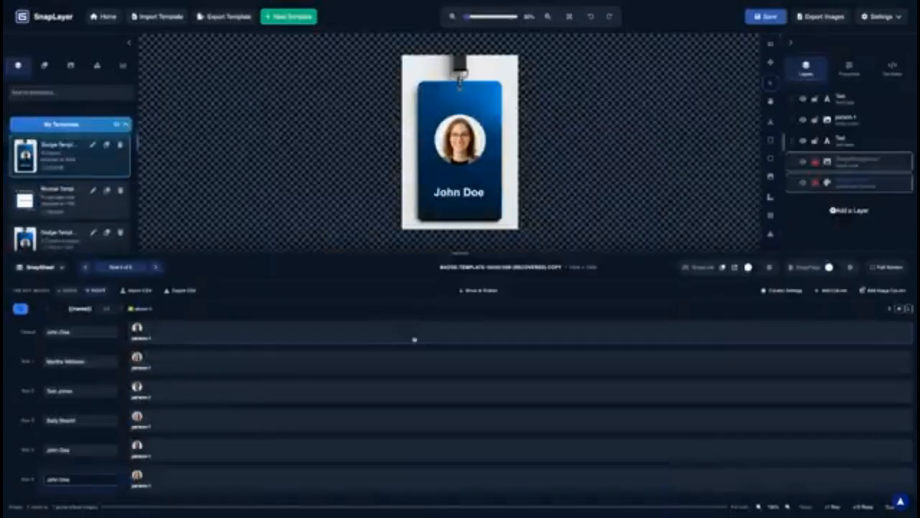
{"action": "triple_click", "coordinate": [74, 478]}
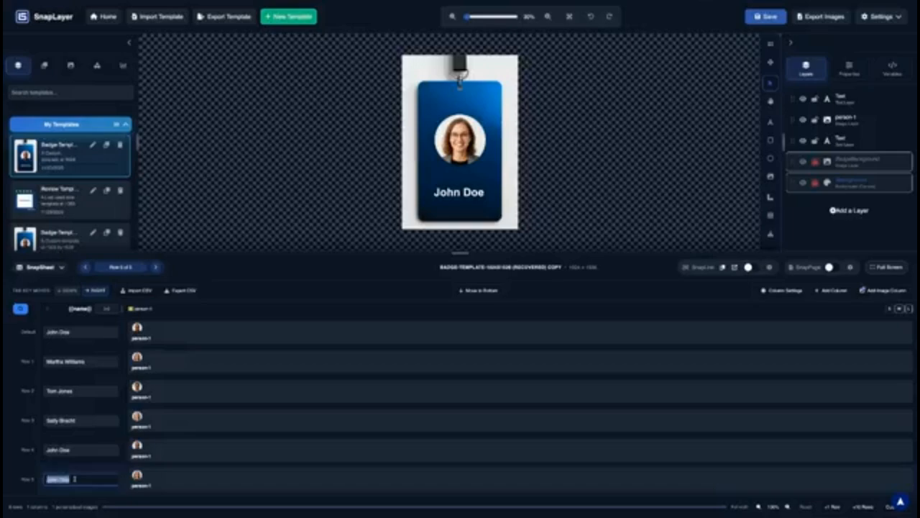
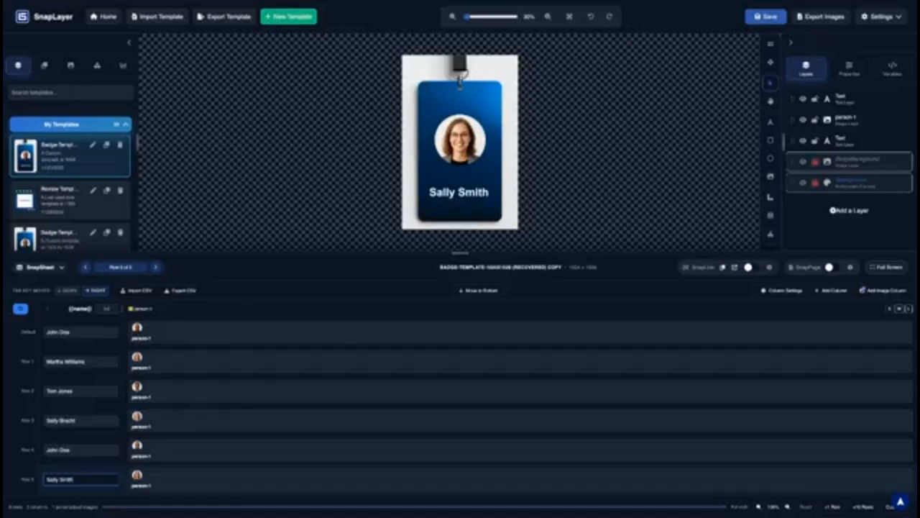
{"action": "left_click", "coordinate": [106, 450]}
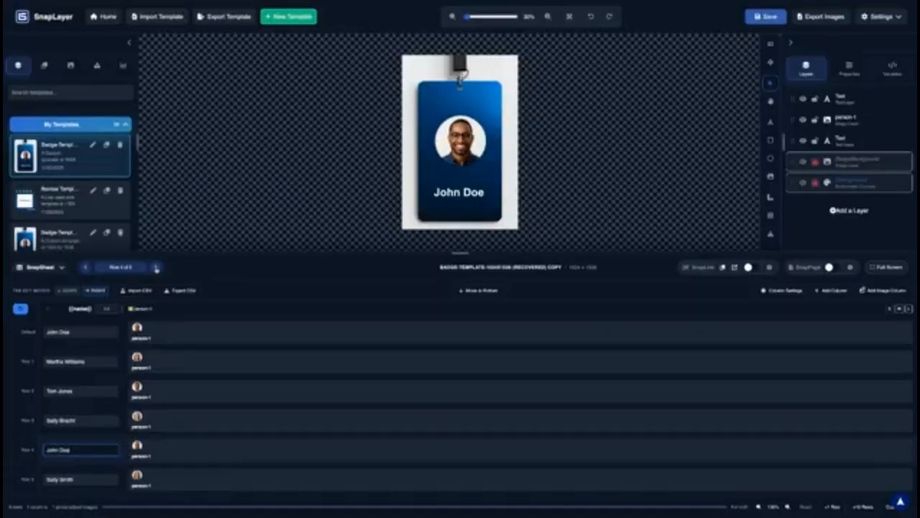
{"action": "left_click", "coordinate": [156, 268]}
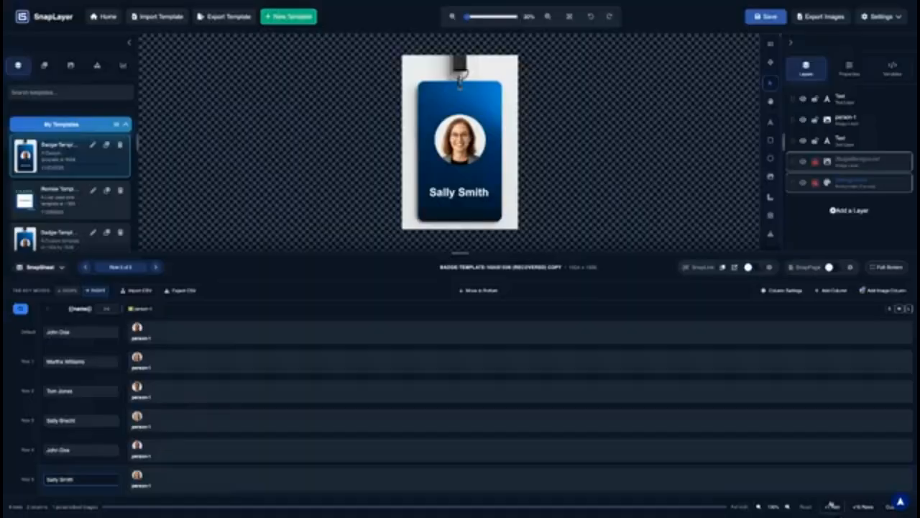
{"action": "scroll", "coordinate": [192, 475], "scroll_direction": "down", "scroll_amount": 1}
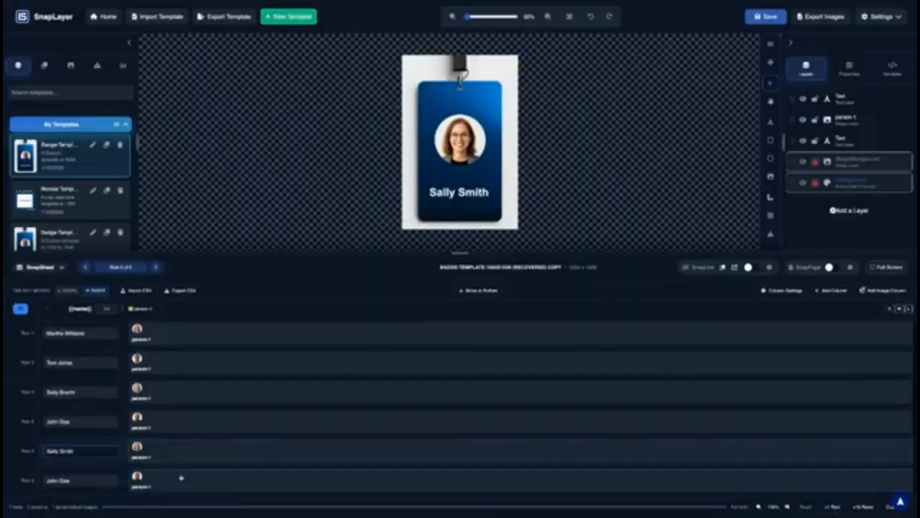
{"action": "left_click", "coordinate": [97, 479]}
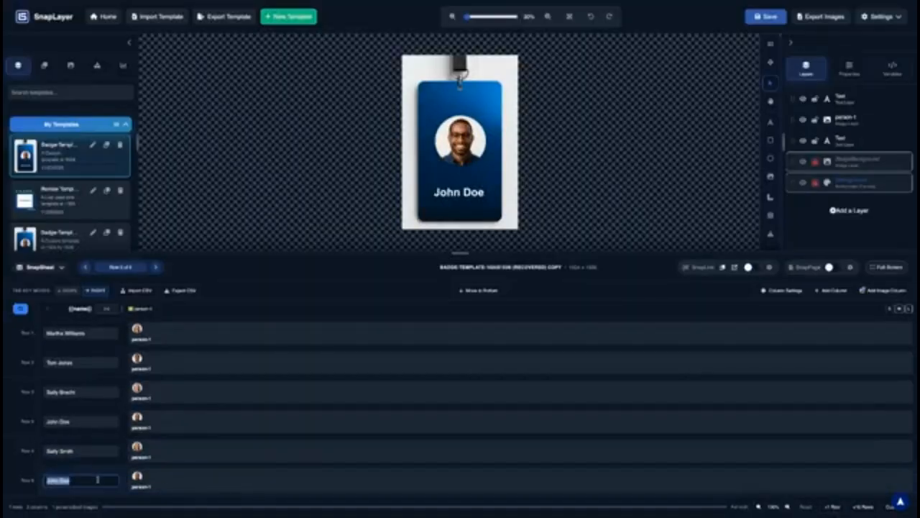
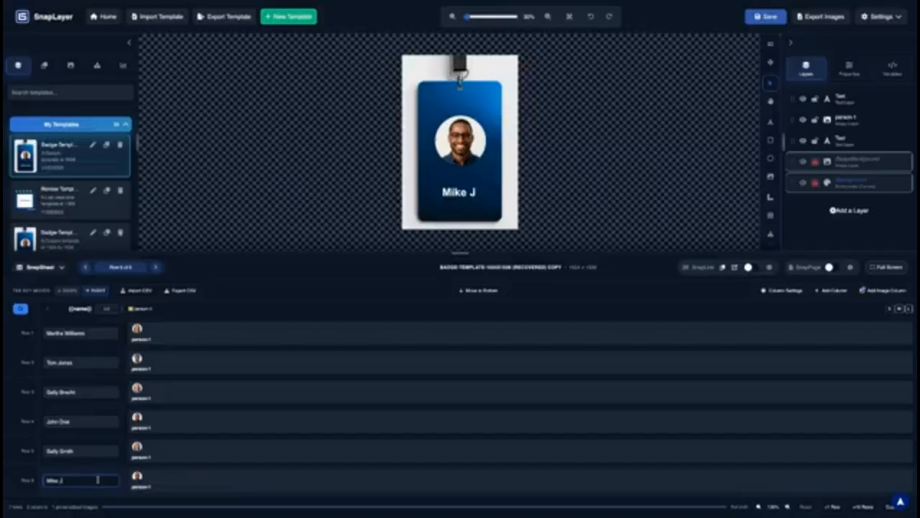
{"action": "left_click", "coordinate": [142, 476]}
{"action": "scroll", "coordinate": [461, 288], "scroll_direction": "down", "scroll_amount": 5}
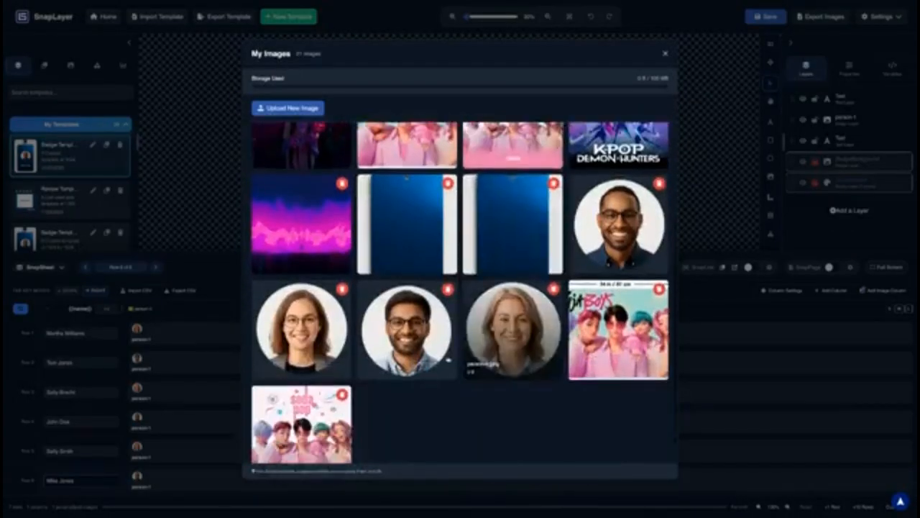
{"action": "left_click", "coordinate": [410, 329]}
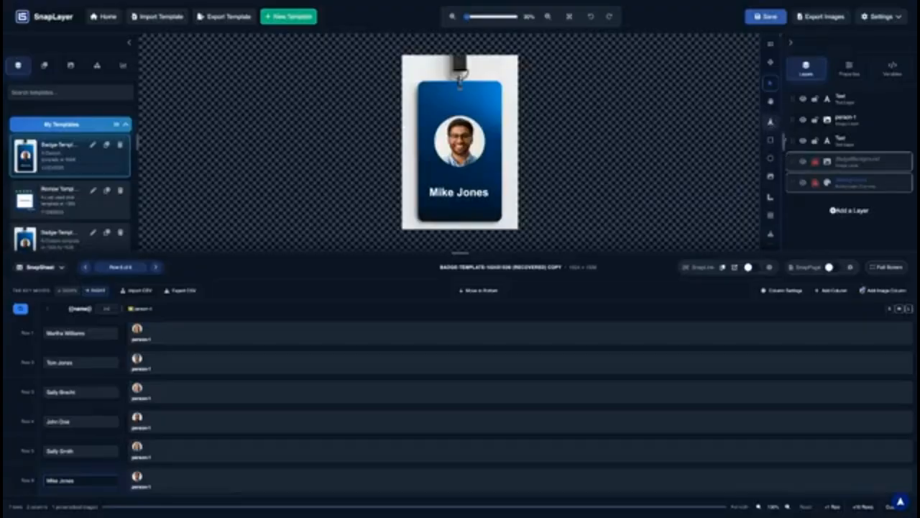
Add a 'New Text' text layer, drag it to the badge top, and set its fill to #FFFFFF
{"action": "left_click", "coordinate": [833, 209]}
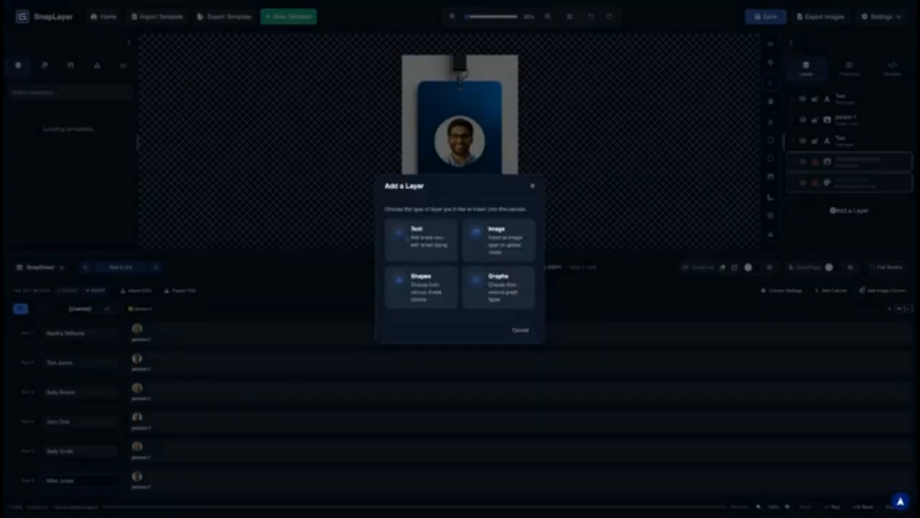
{"action": "left_click", "coordinate": [400, 238]}
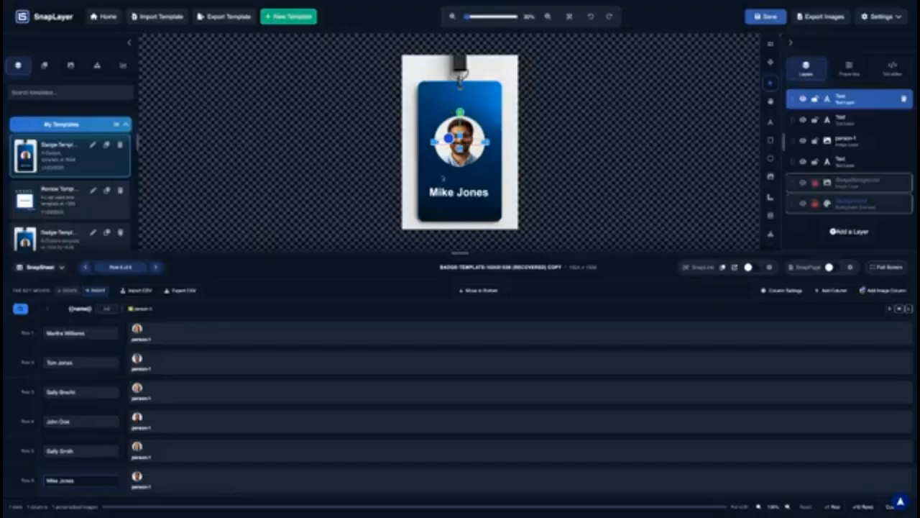
{"action": "left_click_drag", "start_coordinate": [460, 141], "coordinate": [460, 100]}
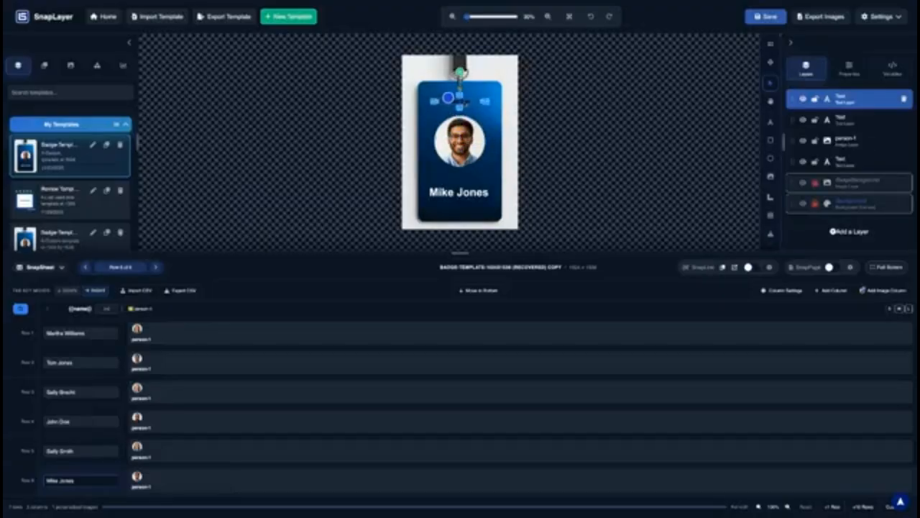
{"action": "left_click", "coordinate": [848, 68]}
{"action": "scroll", "coordinate": [850, 174], "scroll_direction": "down", "scroll_amount": 5}
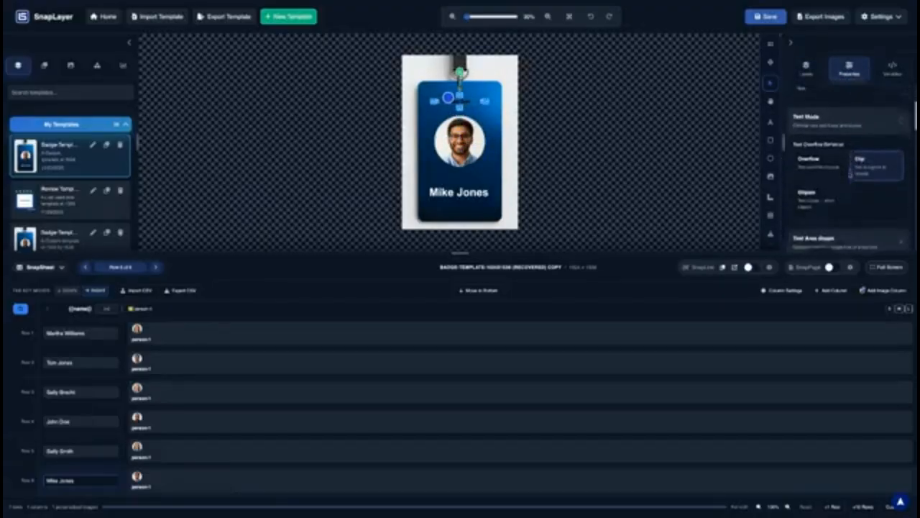
{"action": "scroll", "coordinate": [850, 174], "scroll_direction": "down", "scroll_amount": 5}
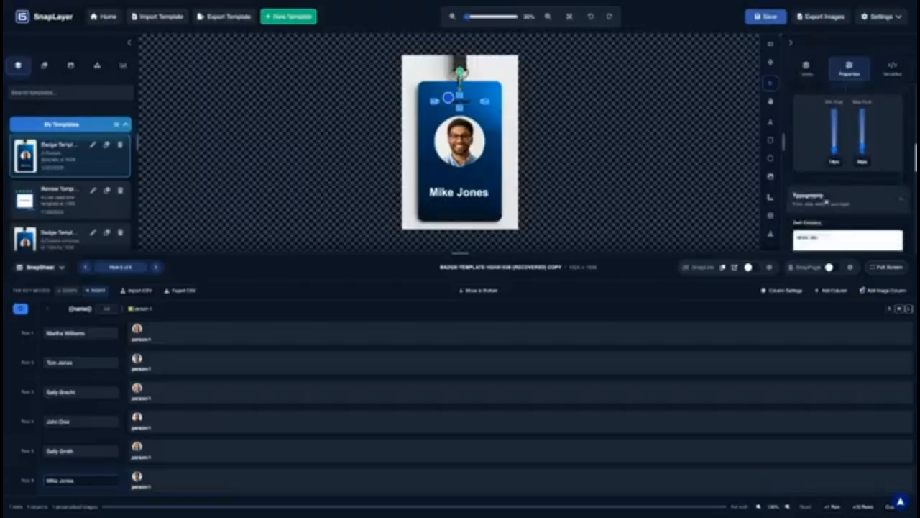
{"action": "scroll", "coordinate": [827, 201], "scroll_direction": "down", "scroll_amount": 4}
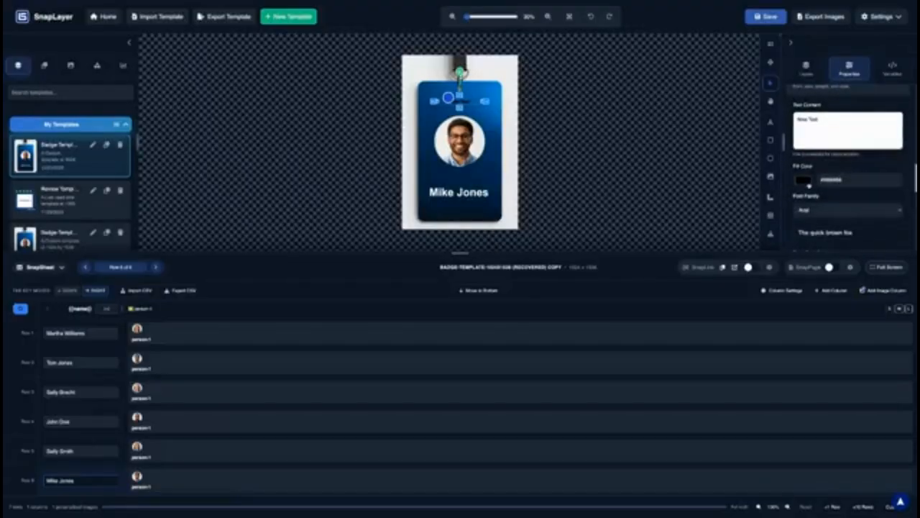
{"action": "left_click_drag", "start_coordinate": [804, 205], "coordinate": [783, 182]}
{"action": "scroll", "coordinate": [474, 123], "scroll_direction": "up", "scroll_amount": 5}
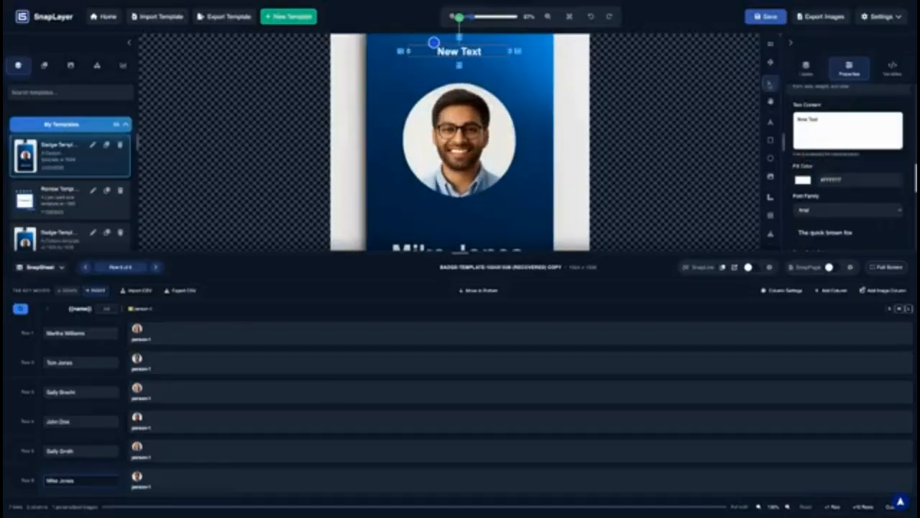
Pan the canvas to the badge top and nudge the New Text box slightly right
{"action": "left_click", "coordinate": [771, 100]}
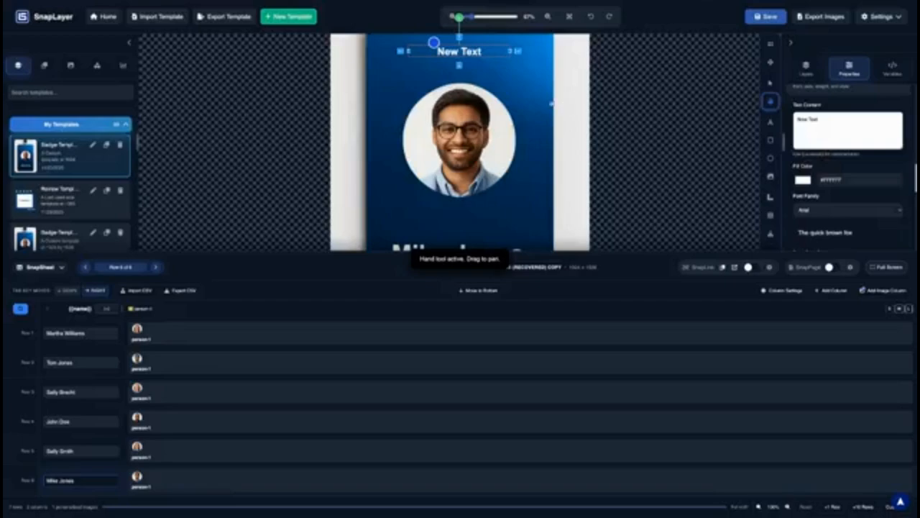
{"action": "left_click_drag", "start_coordinate": [551, 103], "coordinate": [559, 170]}
{"action": "scroll", "coordinate": [481, 127], "scroll_direction": "up", "scroll_amount": 1}
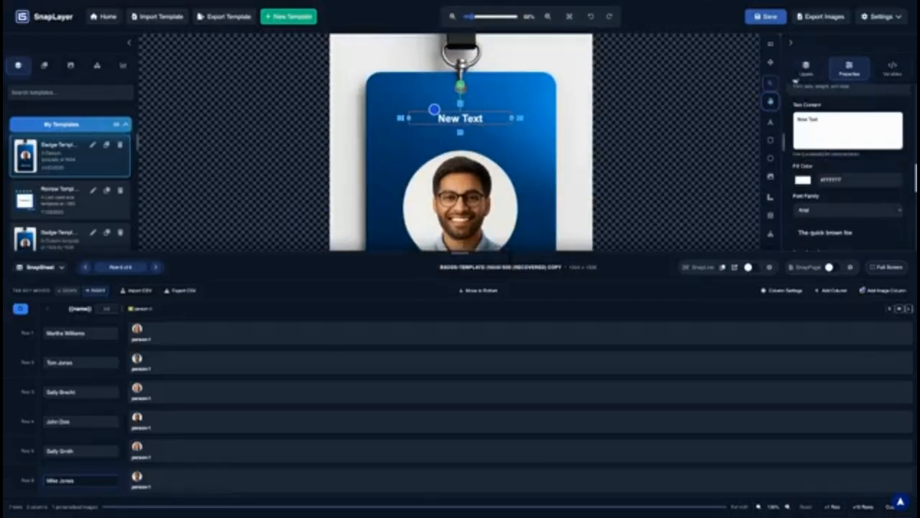
{"action": "left_click", "coordinate": [801, 75]}
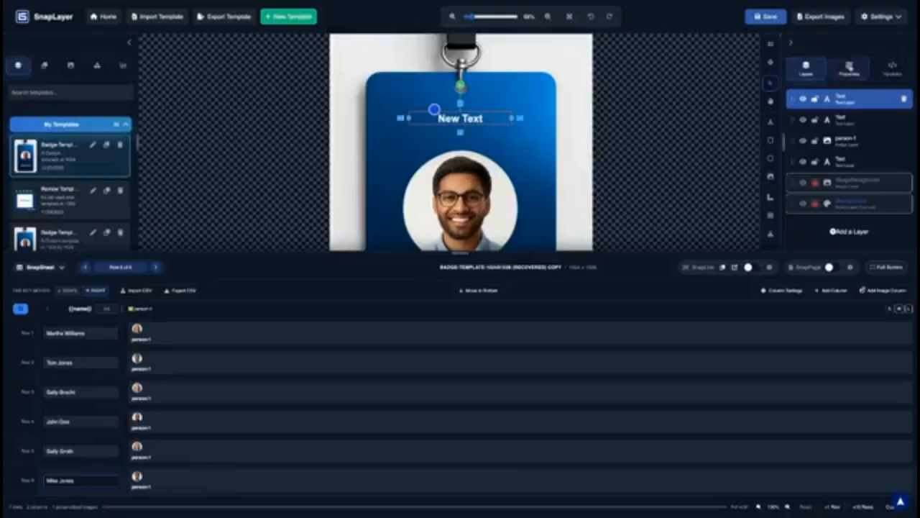
{"action": "left_click", "coordinate": [849, 68]}
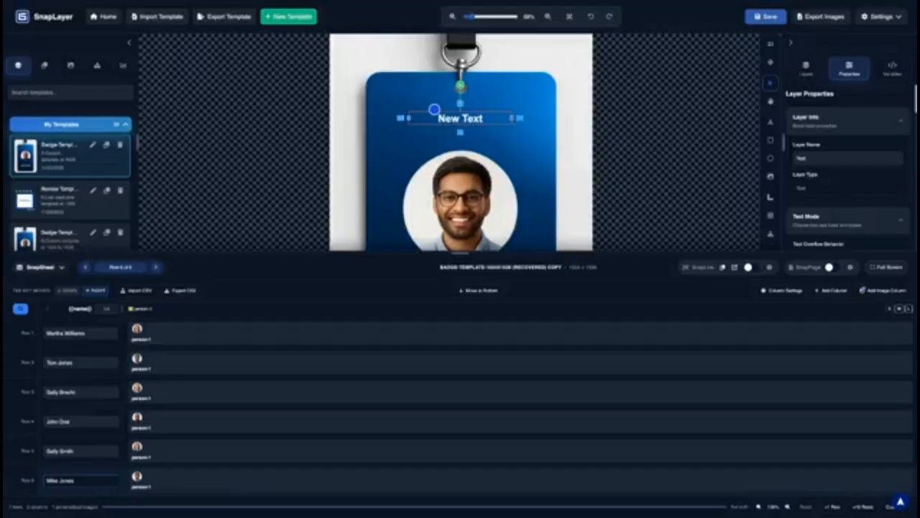
{"action": "mouse_move", "coordinate": [434, 110]}
{"action": "left_mouse_down"}
{"action": "mouse_move", "coordinate": [443, 109]}
{"action": "mouse_move", "coordinate": [417, 110]}
{"action": "left_mouse_up"}
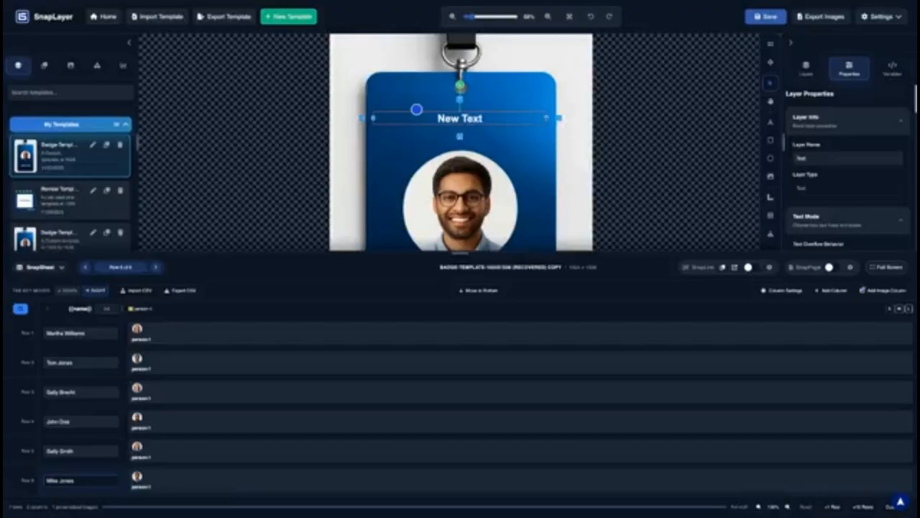
Set the text area shape to Line, raise the maximum font size and lower the minimum
{"action": "scroll", "coordinate": [868, 150], "scroll_direction": "down", "scroll_amount": 2}
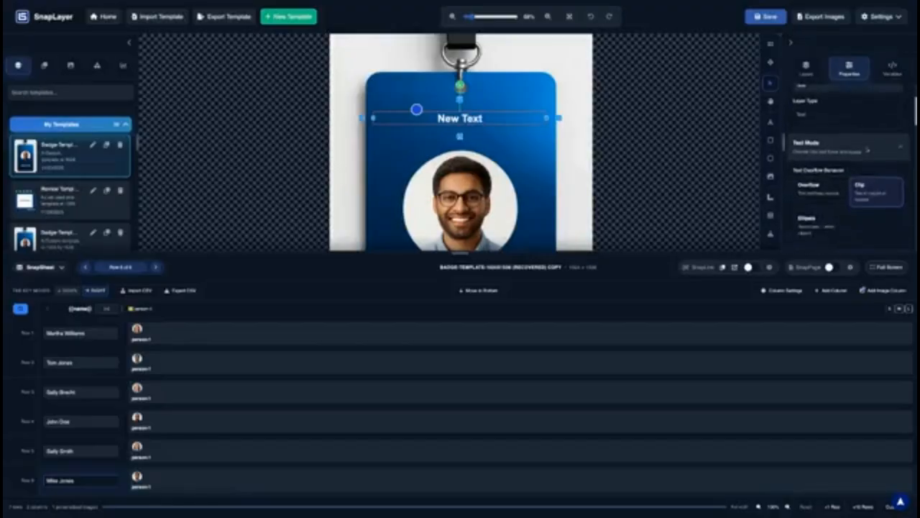
{"action": "scroll", "coordinate": [833, 185], "scroll_direction": "down", "scroll_amount": 4}
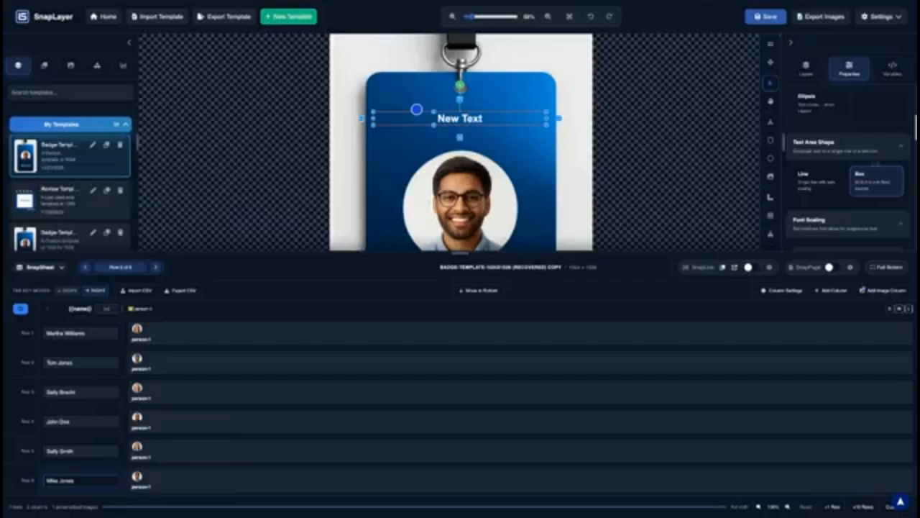
{"action": "left_click", "coordinate": [820, 175]}
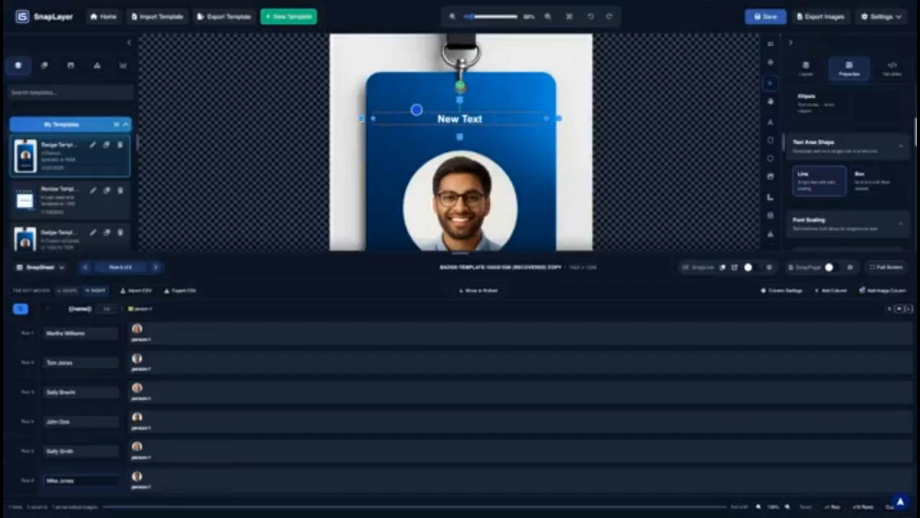
{"action": "scroll", "coordinate": [830, 133], "scroll_direction": "down", "scroll_amount": 3}
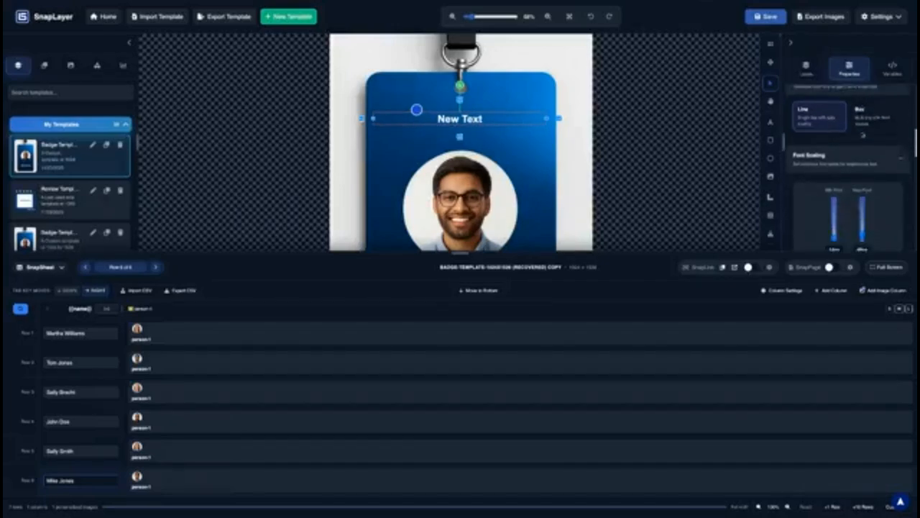
{"action": "left_click_drag", "start_coordinate": [868, 184], "coordinate": [835, 198]}
{"action": "left_click", "coordinate": [835, 195]}
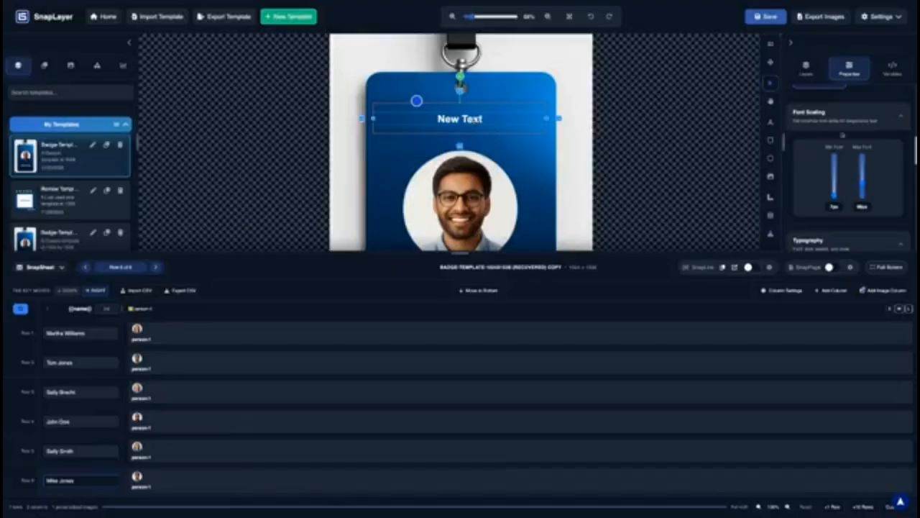
Fine-tune the font slider and place the caret inside the New Text content for editing
{"action": "scroll", "coordinate": [843, 134], "scroll_direction": "up", "scroll_amount": 5}
{"action": "scroll", "coordinate": [843, 134], "scroll_direction": "down", "scroll_amount": 5}
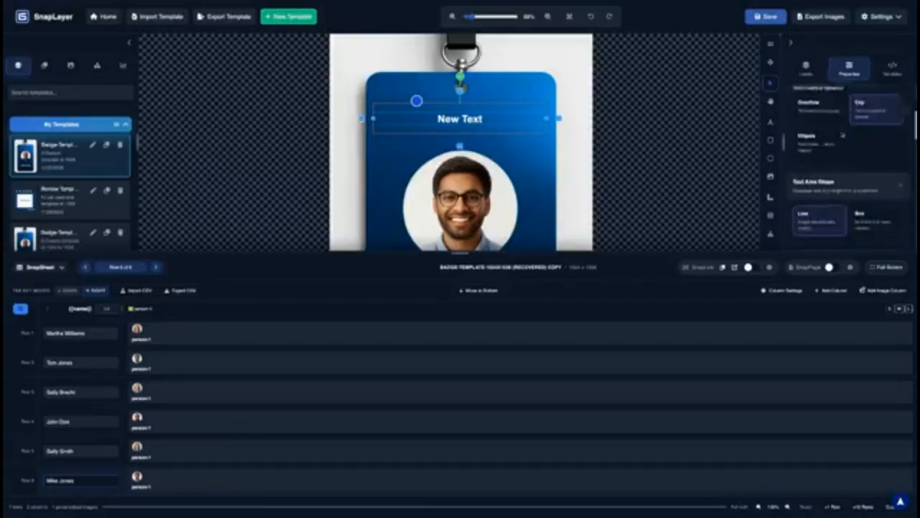
{"action": "scroll", "coordinate": [843, 166], "scroll_direction": "down", "scroll_amount": 2}
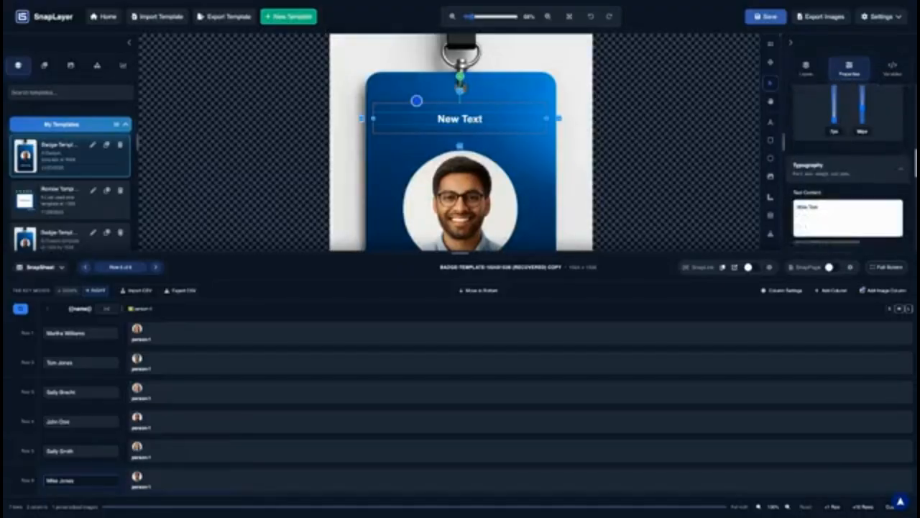
{"action": "left_click_drag", "start_coordinate": [822, 207], "coordinate": [795, 207]}
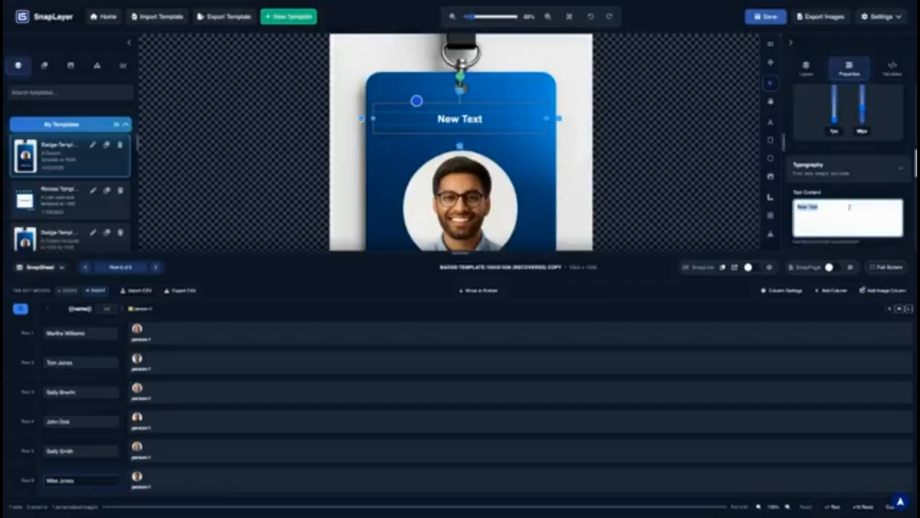
{"action": "left_click", "coordinate": [856, 207]}
{"action": "triple_click", "coordinate": [816, 208]}
{"action": "left_click", "coordinate": [817, 208]}
{"action": "double_click", "coordinate": [463, 120]}
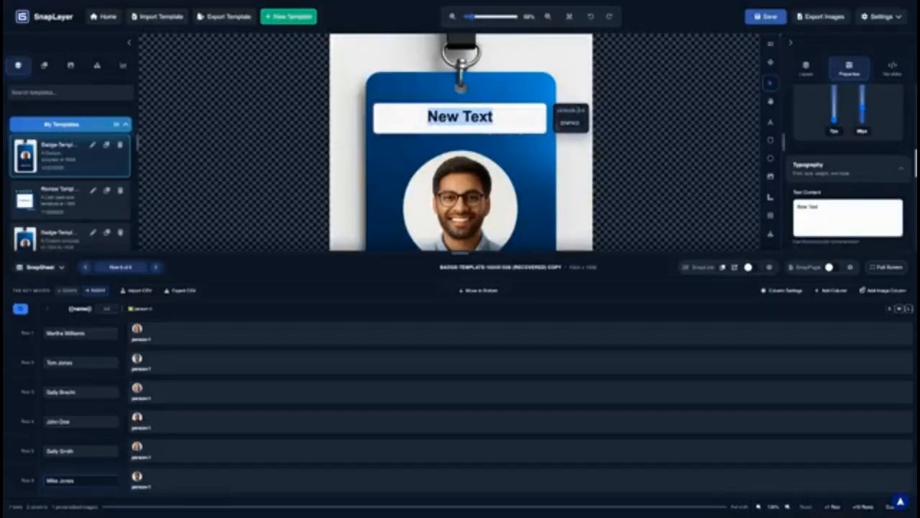
{"action": "left_click", "coordinate": [461, 207]}
{"action": "left_click", "coordinate": [498, 123]}
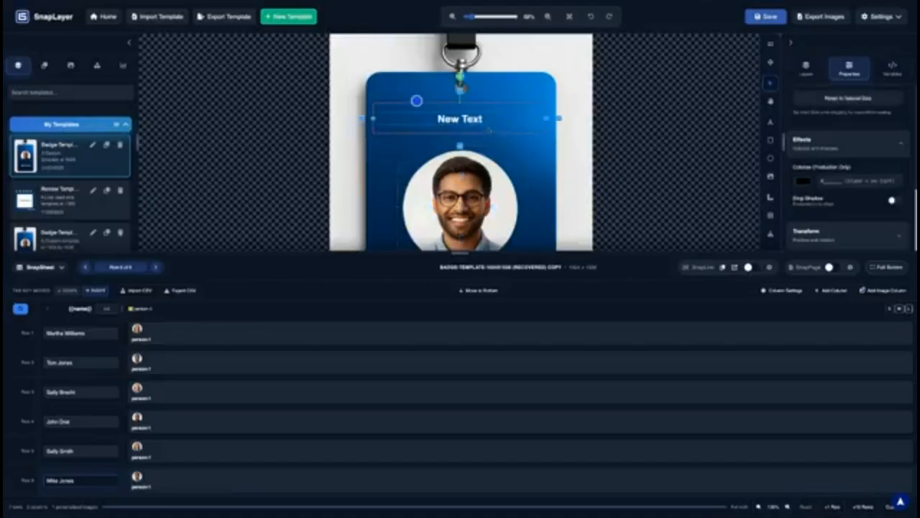
Create the company variable in the Variables tab with default value 'ACME Widgets'
{"action": "left_click", "coordinate": [783, 290]}
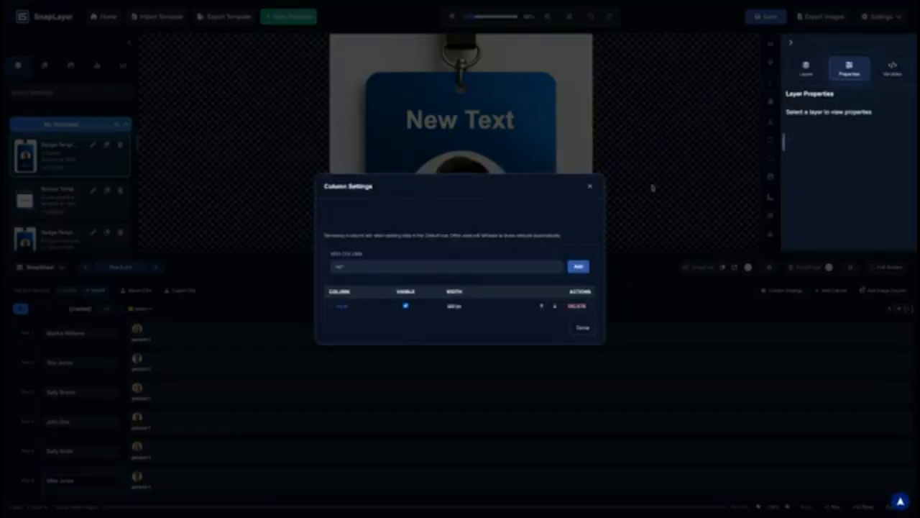
{"action": "left_click", "coordinate": [590, 186]}
{"action": "left_click", "coordinate": [892, 68]}
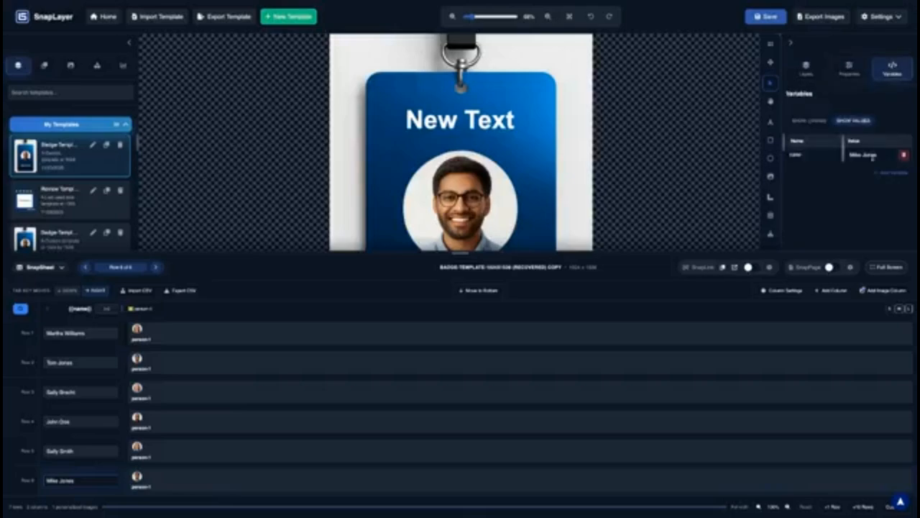
{"action": "left_click", "coordinate": [883, 174]}
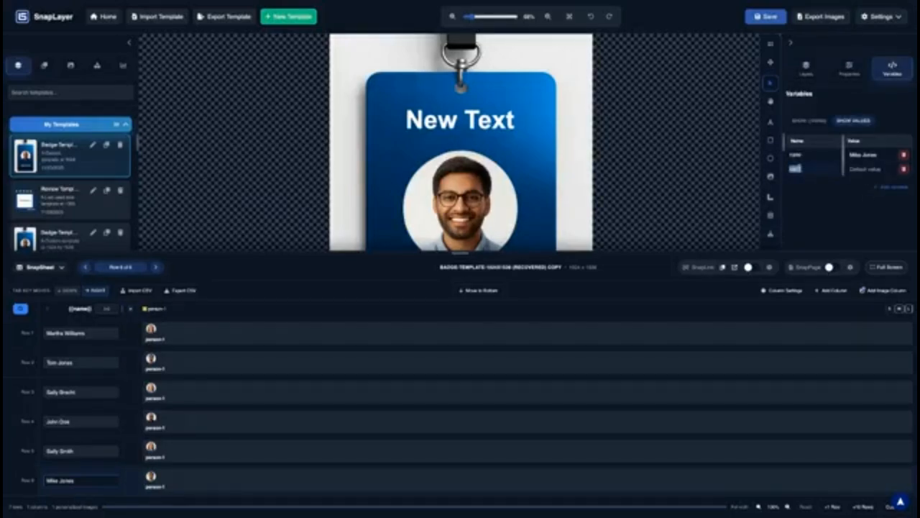
{"action": "type", "text": "category"}
{"action": "left_click", "coordinate": [871, 169]}
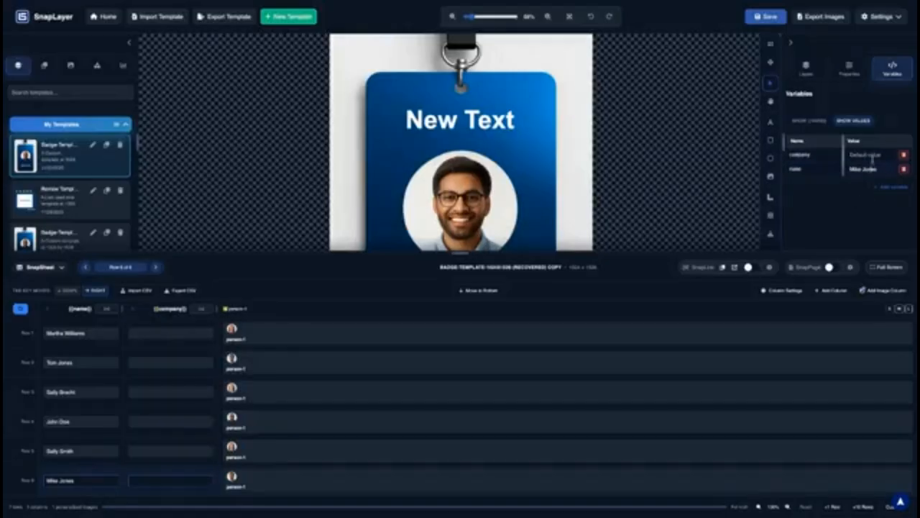
{"action": "left_click", "coordinate": [872, 155]}
{"action": "type", "text": "ACME Widgets"}
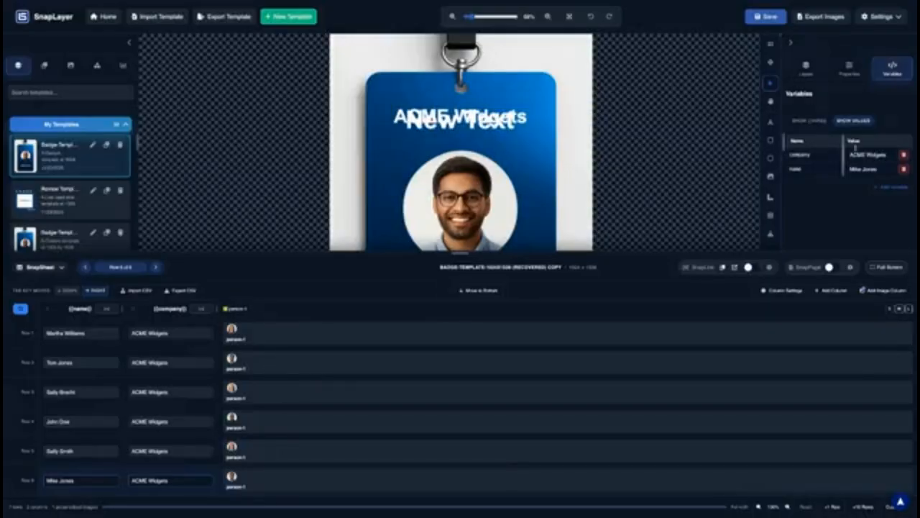
In the Layers list, move New Text below the overlapping ACME Widgets text layer
{"action": "left_click", "coordinate": [806, 68]}
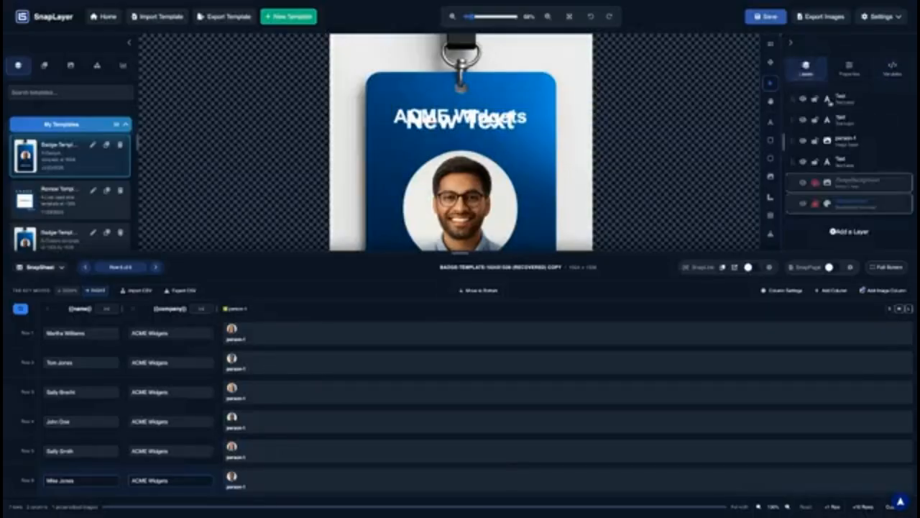
{"action": "left_click", "coordinate": [855, 122]}
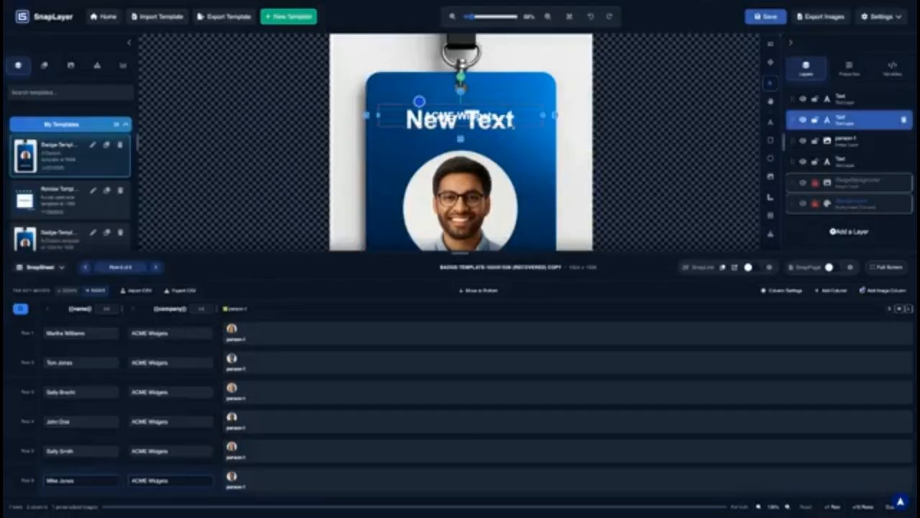
{"action": "left_click", "coordinate": [510, 127]}
{"action": "left_click", "coordinate": [496, 126]}
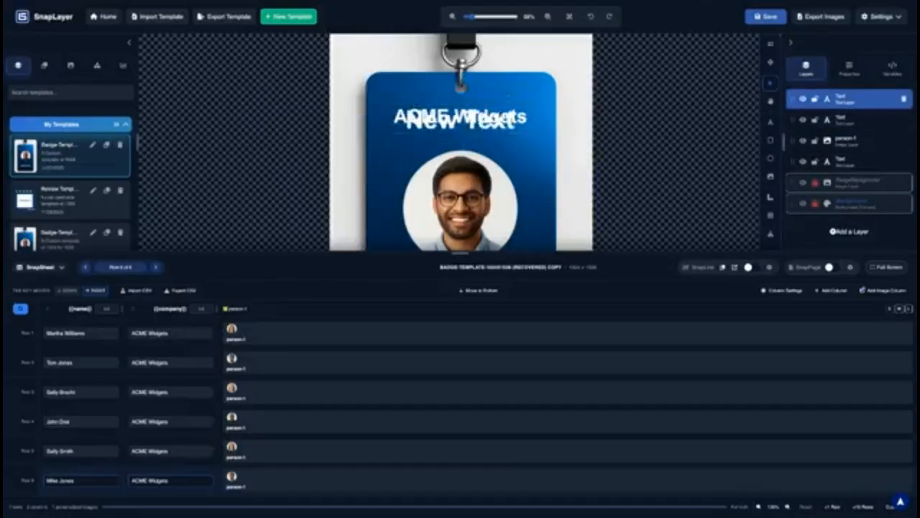
{"action": "left_click", "coordinate": [495, 127]}
{"action": "mouse_move", "coordinate": [495, 125]}
{"action": "left_mouse_down"}
{"action": "mouse_move", "coordinate": [497, 117]}
{"action": "mouse_move", "coordinate": [495, 142]}
{"action": "left_mouse_up"}
Delete the ACME Widgets text layer, confirming the deletion, and drag New Text back to the top
{"action": "left_click", "coordinate": [498, 118]}
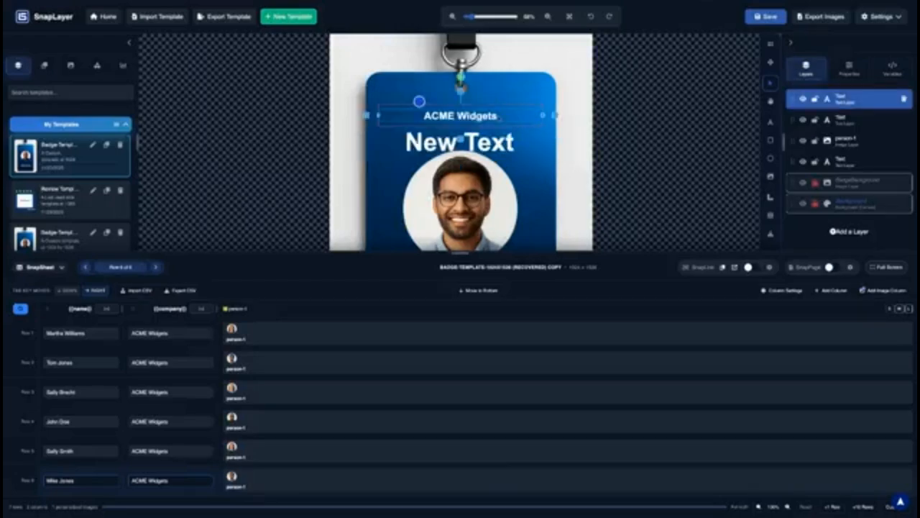
{"action": "left_click", "coordinate": [904, 120]}
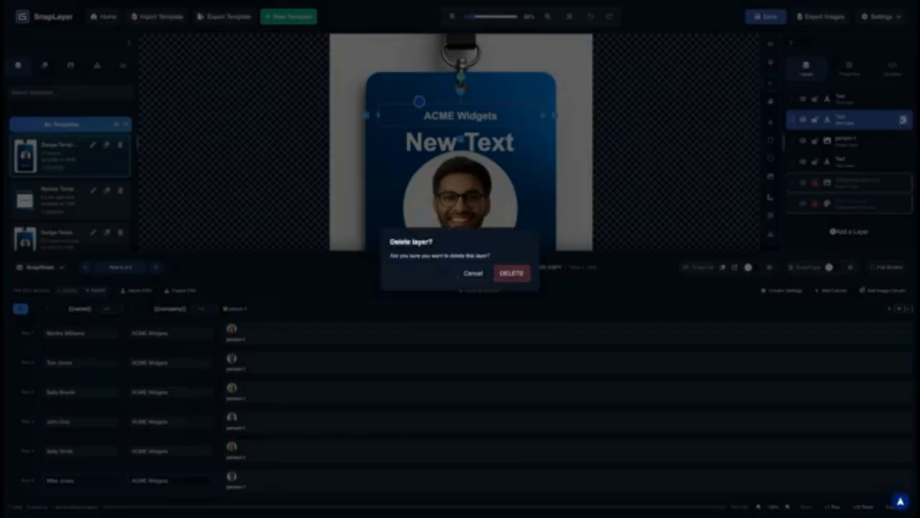
{"action": "left_click", "coordinate": [507, 273]}
{"action": "left_click_drag", "start_coordinate": [479, 141], "coordinate": [481, 115]}
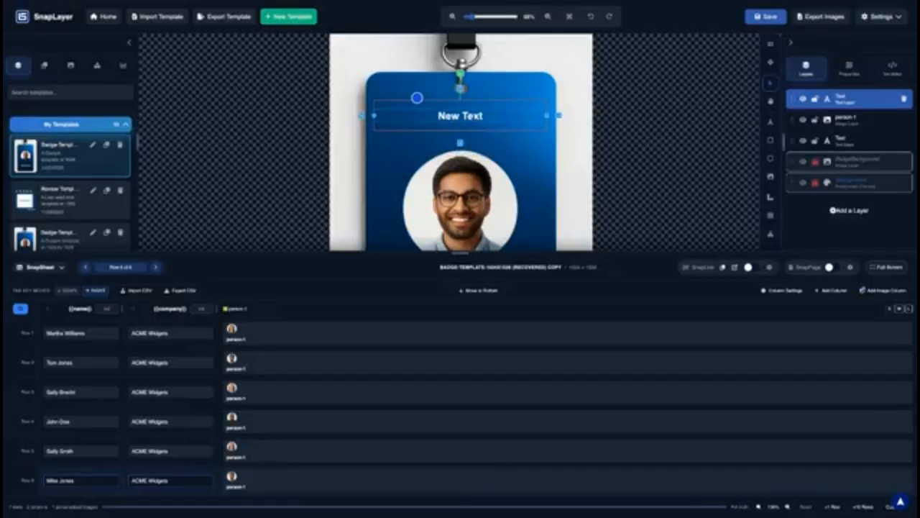
Replace the New Text wording with the {{company}} variable so it reads ACME Widgets
{"action": "double_click", "coordinate": [473, 118]}
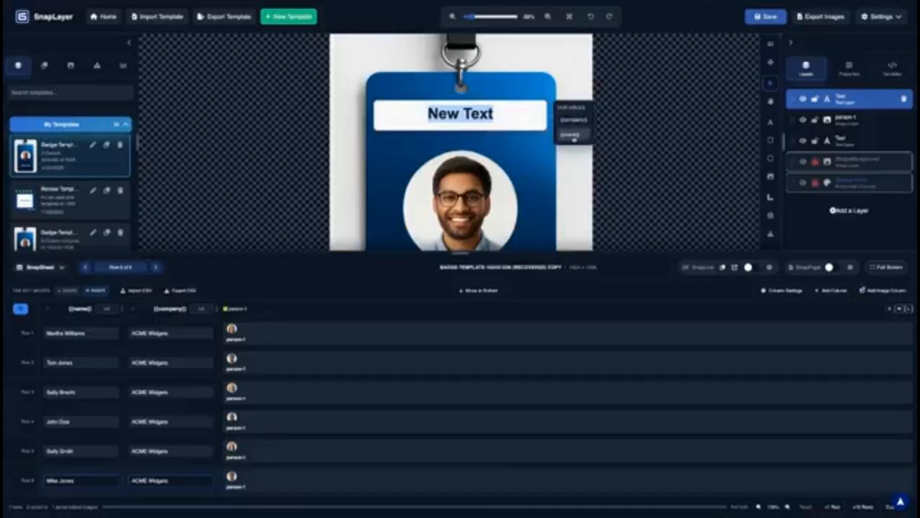
{"action": "left_click", "coordinate": [509, 117]}
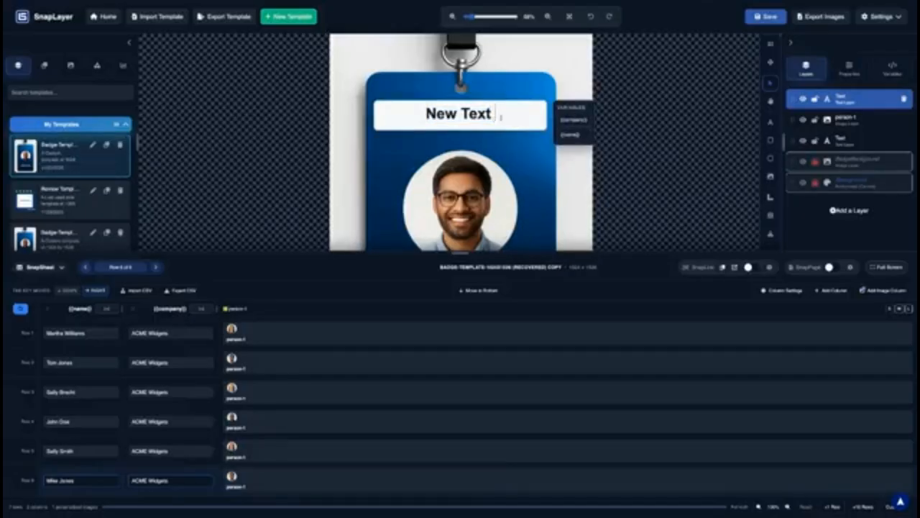
{"action": "key", "text": "BackSpace"}
{"action": "key", "text": "ctrl+a"}
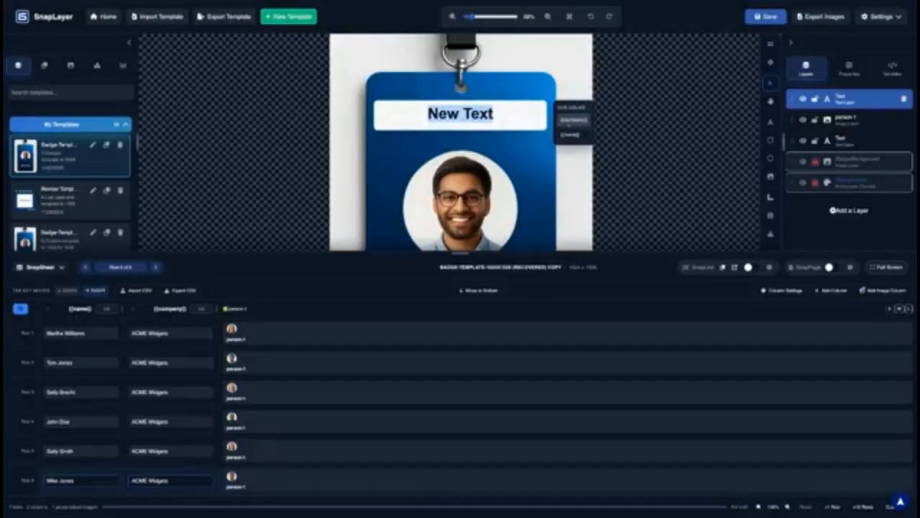
{"action": "left_click", "coordinate": [570, 120]}
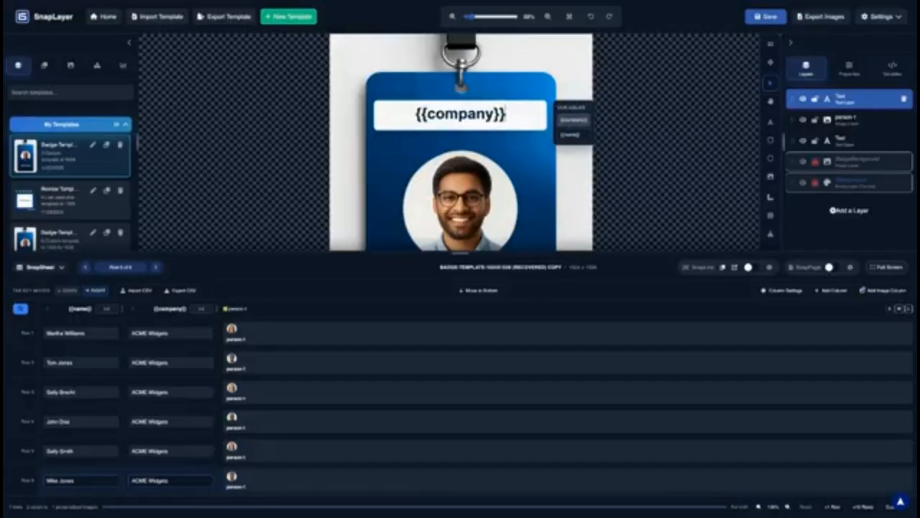
{"action": "left_click", "coordinate": [539, 151]}
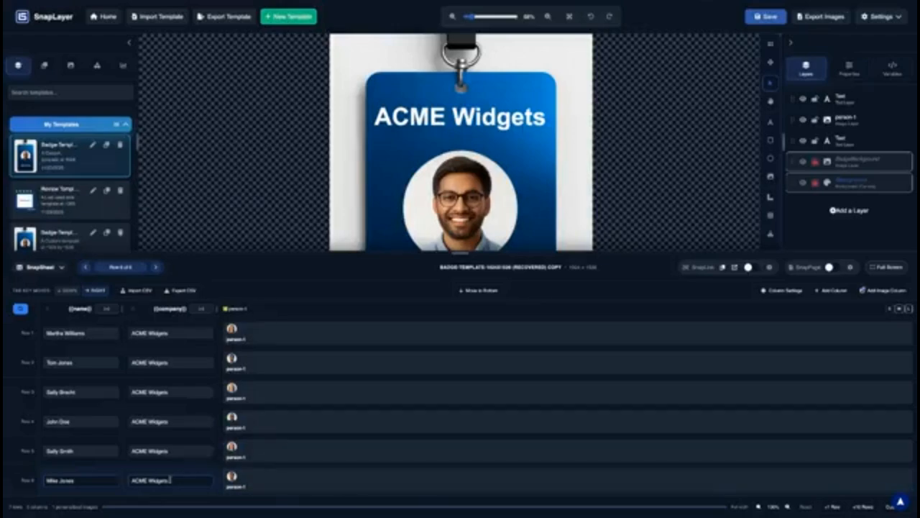
Preview John Doe's row 4 on the badge, briefly selecting and then deselecting its company text
{"action": "left_click", "coordinate": [170, 421]}
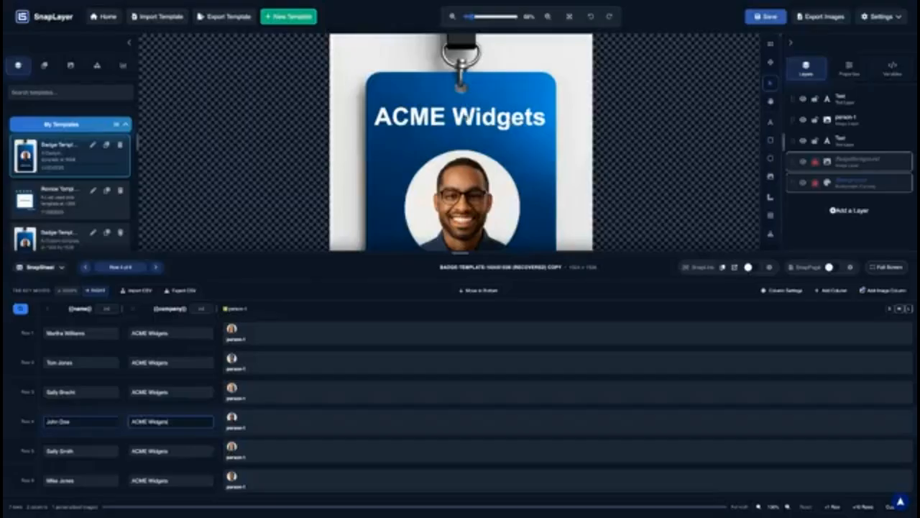
{"action": "left_click", "coordinate": [465, 116]}
{"action": "left_click", "coordinate": [468, 115]}
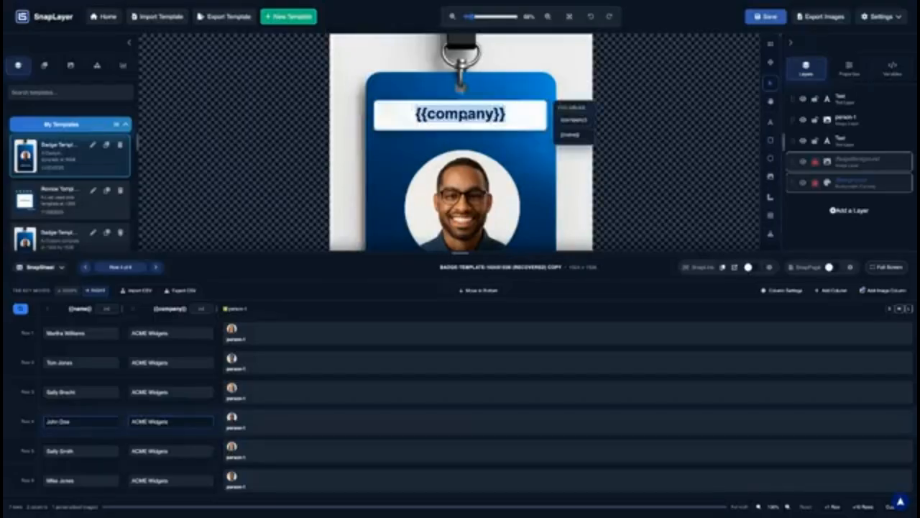
{"action": "left_click", "coordinate": [705, 140]}
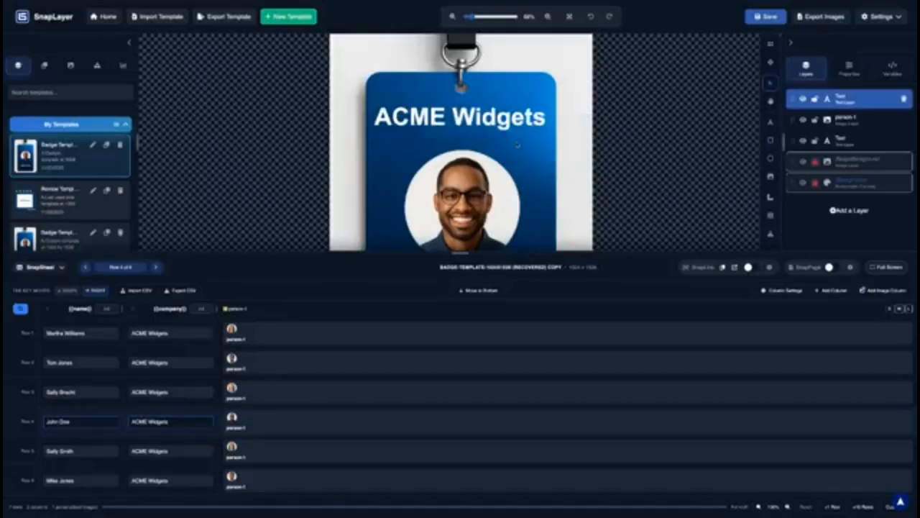
{"action": "left_click", "coordinate": [705, 140]}
Turn on Show Codes from the Variables tab so the badge displays {{company}} and {{name}}
{"action": "left_click", "coordinate": [892, 70]}
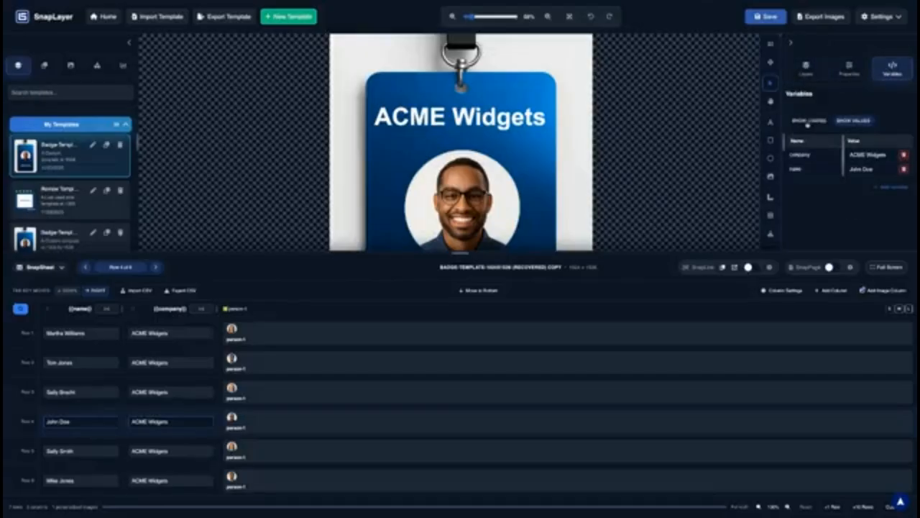
{"action": "scroll", "coordinate": [549, 168], "scroll_direction": "down", "scroll_amount": 4}
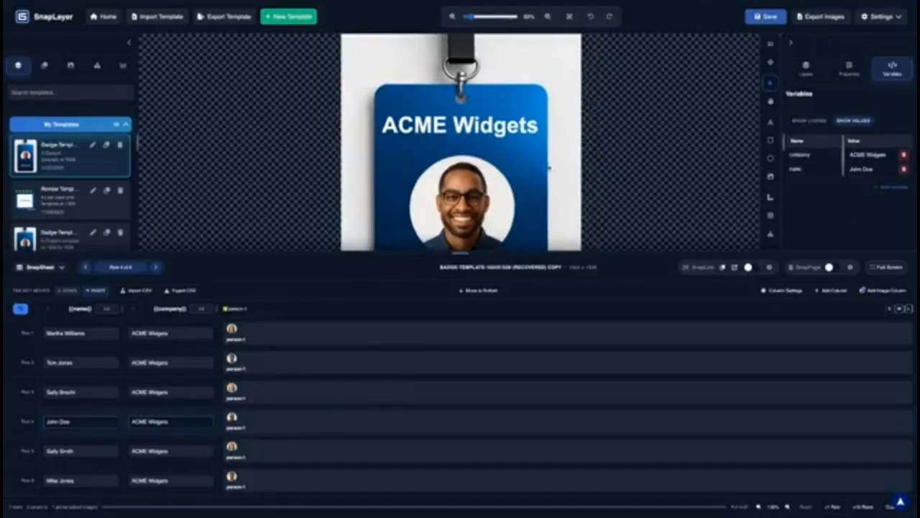
{"action": "key", "text": "space"}
{"action": "left_click_drag", "start_coordinate": [550, 168], "coordinate": [547, 133]}
{"action": "left_click", "coordinate": [812, 120]}
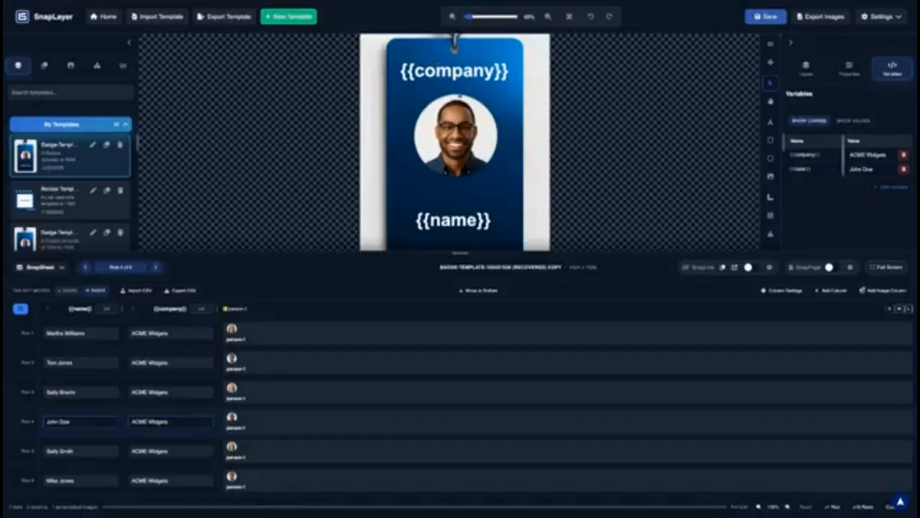
Switch back to values, preview row 5, set Tab navigation to Right, and select its company cell
{"action": "left_click", "coordinate": [853, 120]}
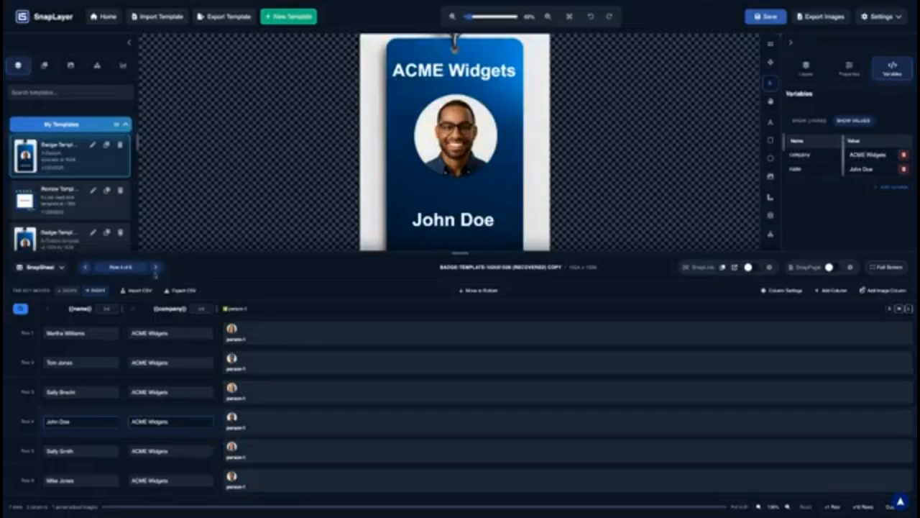
{"action": "left_click", "coordinate": [155, 271]}
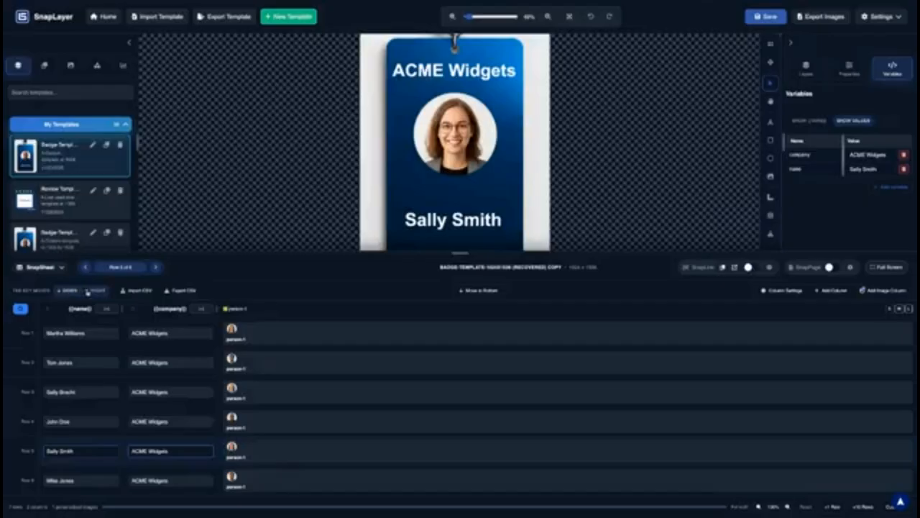
{"action": "left_click", "coordinate": [98, 292]}
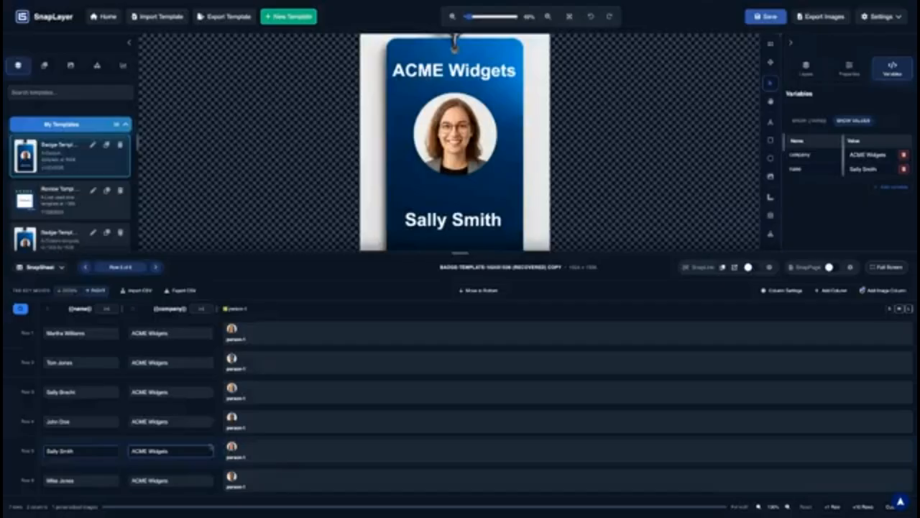
{"action": "left_click", "coordinate": [184, 452]}
Overwrite row 5's company cell with 'Central Fabric', fixing the typo and trimming extra words
{"action": "type", "text": "Cent"}
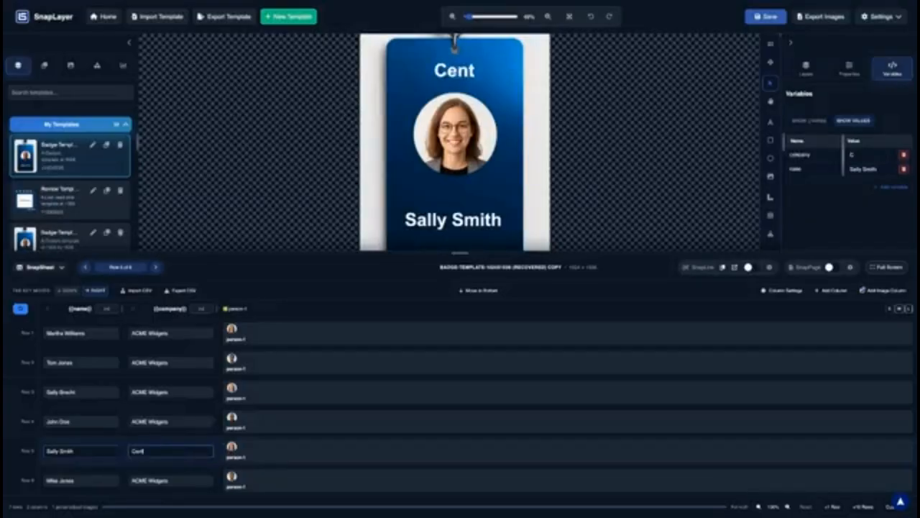
{"action": "type", "text": "ral Plbr"}
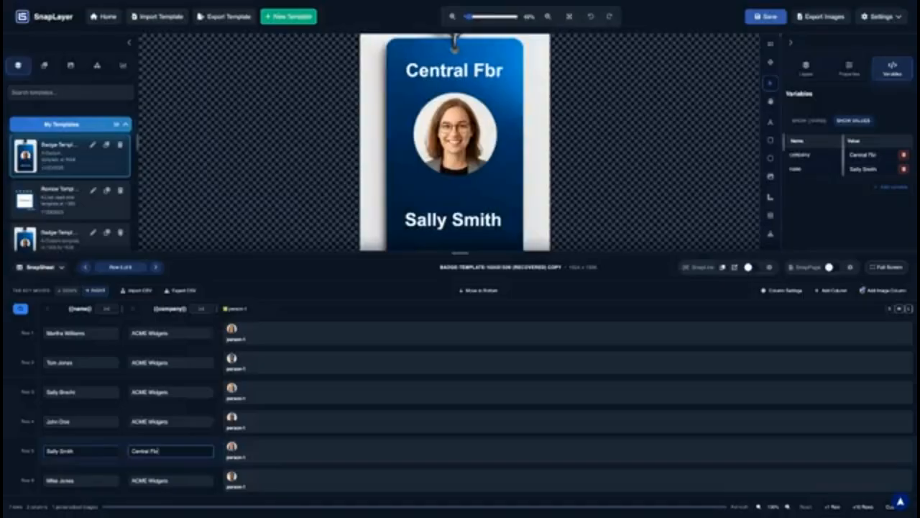
{"action": "key", "text": "BackSpace"}
{"action": "key", "text": "BackSpace"}
{"action": "type", "text": "abric"}
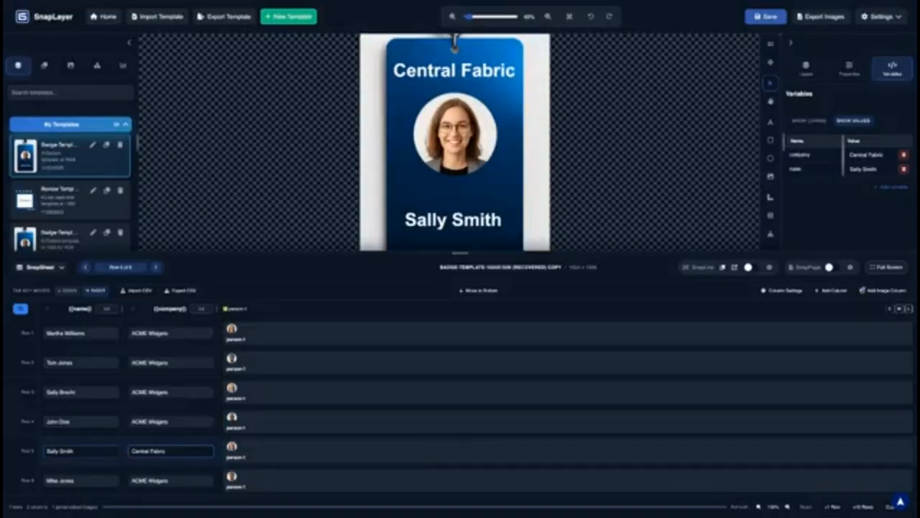
{"action": "type", "text": " and Line"}
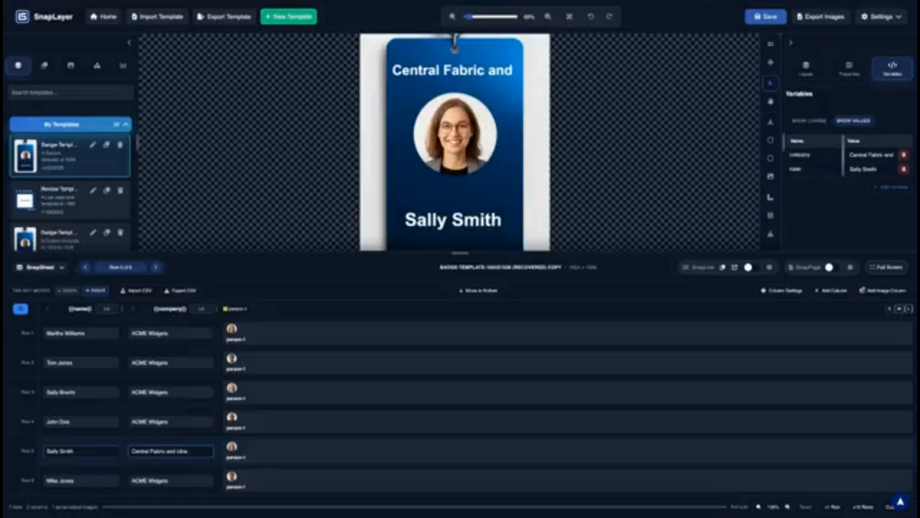
{"action": "type", "text": "r sewing supp"}
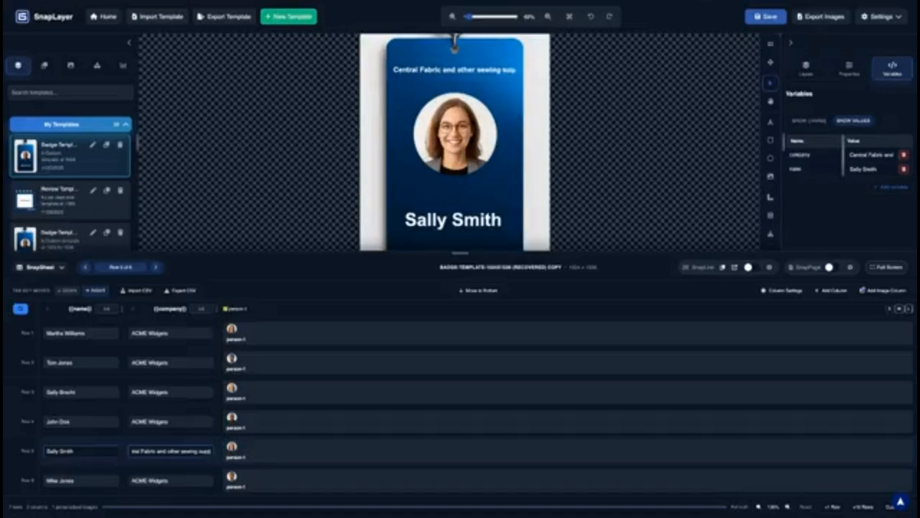
{"action": "type", "text": "lies"}
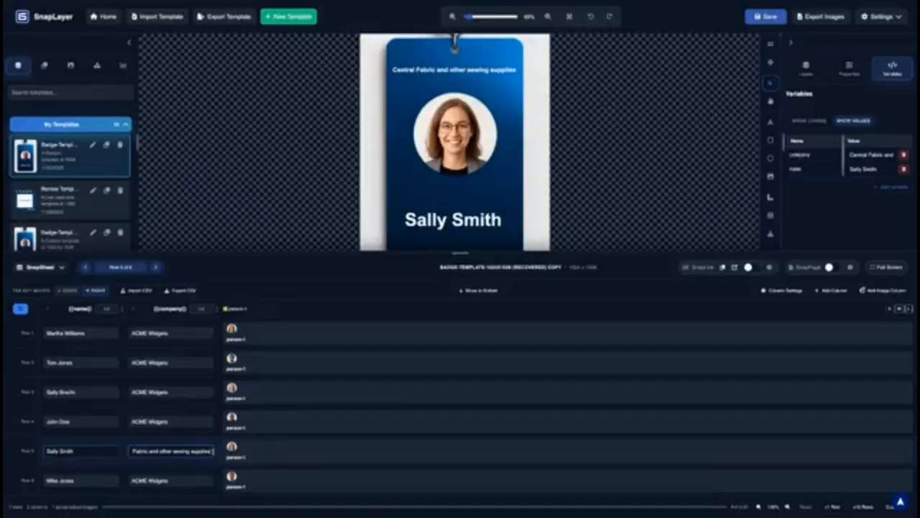
{"action": "key", "text": "BackSpace"}
{"action": "key", "text": "BackSpace"}
{"action": "key", "text": "BackSpace"}
{"action": "key", "text": "BackSpace"}
{"action": "key", "text": "BackSpace"}
{"action": "key", "text": "BackSpace"}
{"action": "key", "text": "BackSpace"}
{"action": "key", "text": "BackSpace"}
{"action": "key", "text": "BackSpace"}
{"action": "key", "text": "BackSpace"}
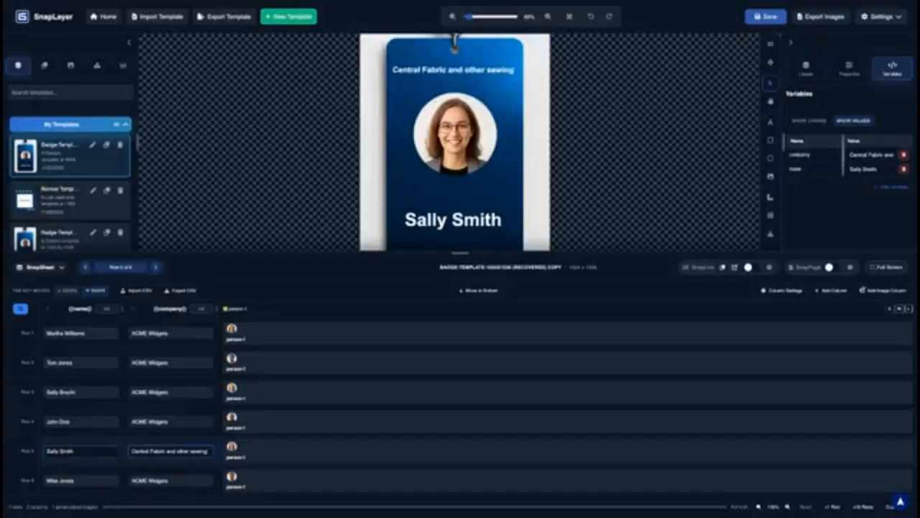
{"action": "key", "text": "BackSpace"}
{"action": "key", "text": "BackSpace"}
{"action": "key", "text": "BackSpace"}
{"action": "key", "text": "BackSpace"}
{"action": "key", "text": "BackSpace"}
{"action": "key", "text": "BackSpace"}
{"action": "key", "text": "BackSpace"}
{"action": "key", "text": "BackSpace"}
{"action": "key", "text": "BackSpace"}
{"action": "key", "text": "BackSpace"}
{"action": "key", "text": "BackSpace"}
{"action": "key", "text": "BackSpace"}
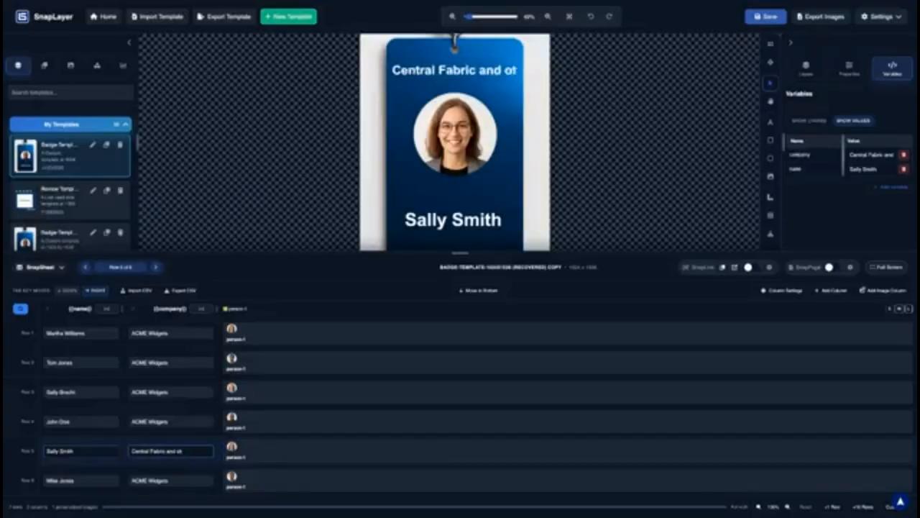
{"action": "key", "text": "BackSpace"}
{"action": "key", "text": "BackSpace"}
{"action": "key", "text": "BackSpace"}
{"action": "key", "text": "BackSpace"}
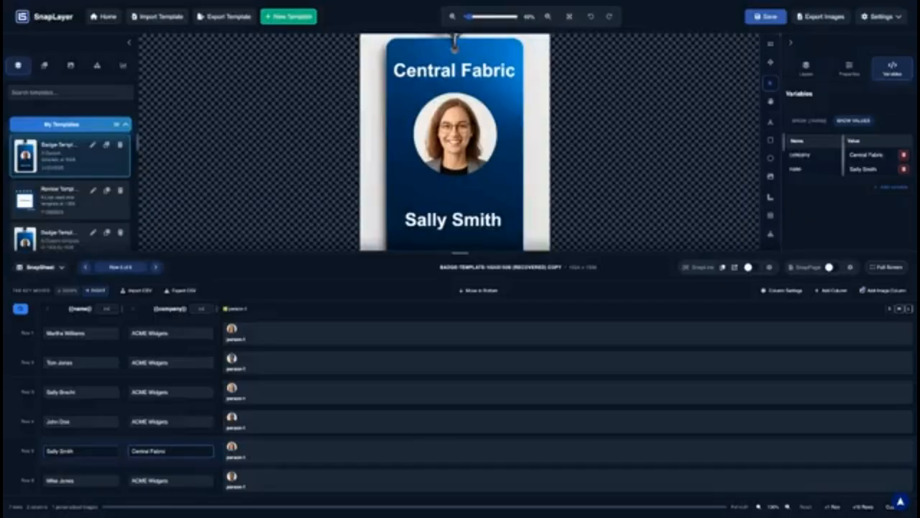
Correct row 6's company value to "Bart's Hot Dogs", including the apostrophe
{"action": "left_click", "coordinate": [169, 481]}
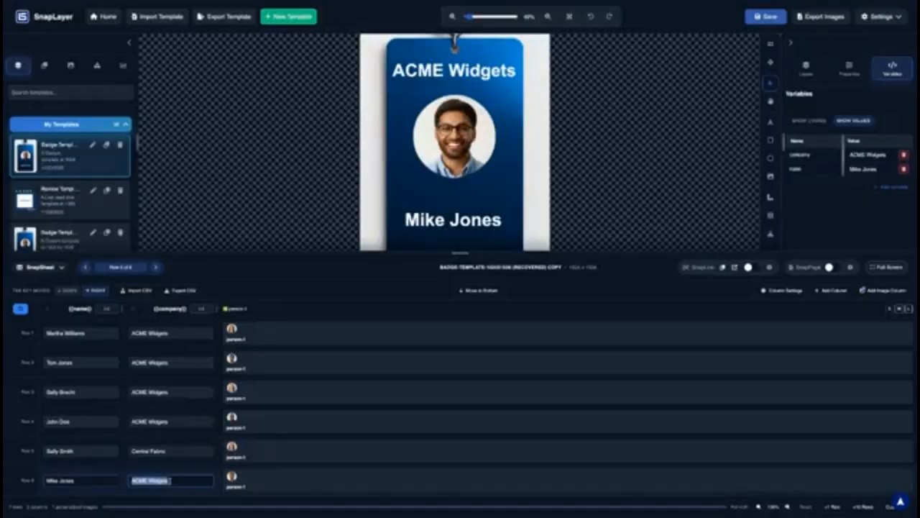
{"action": "type", "text": "Barts"}
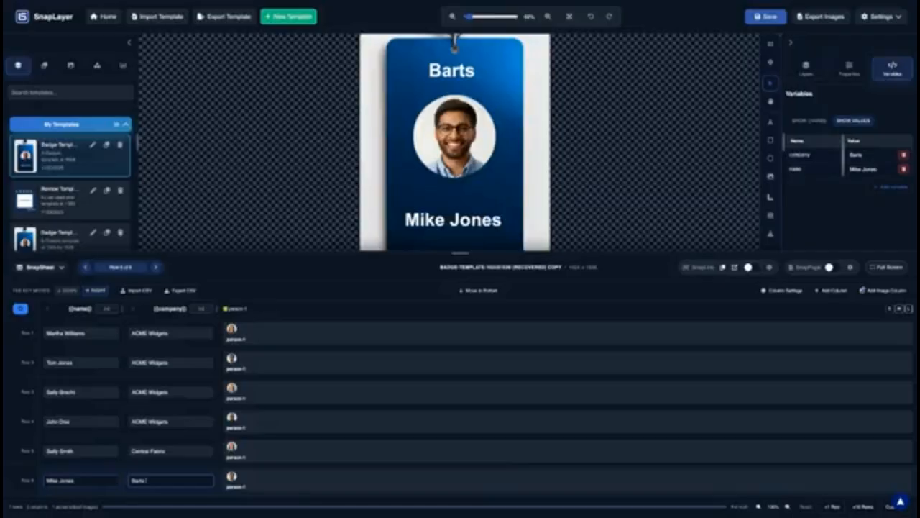
{"action": "type", "text": " Hot Dog"}
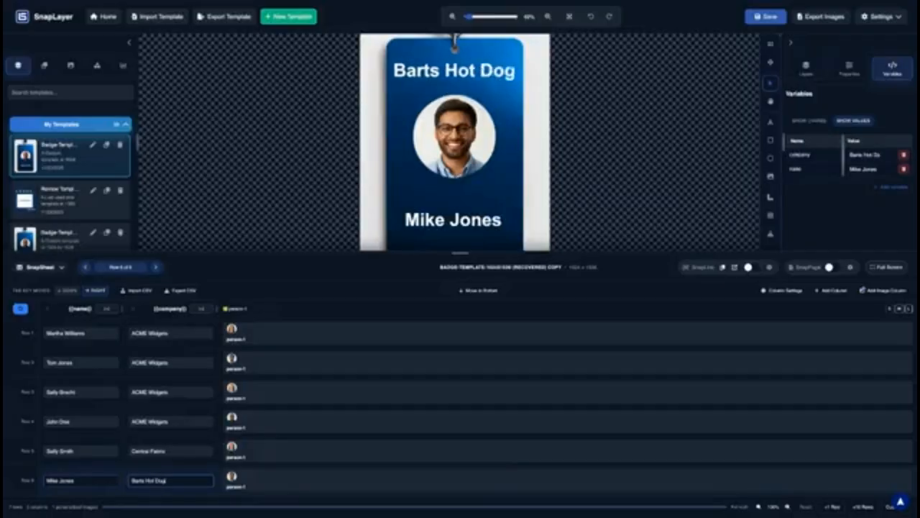
{"action": "type", "text": "s"}
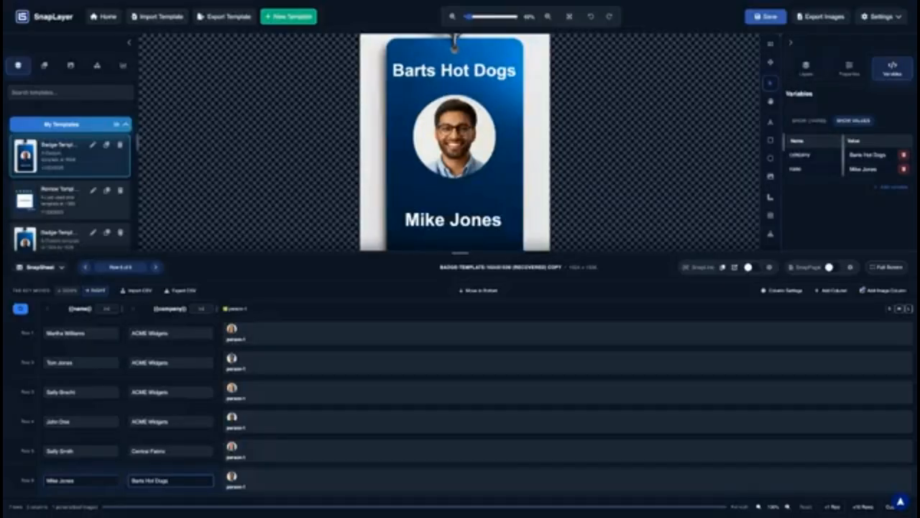
{"action": "left_click", "coordinate": [142, 480]}
{"action": "type", "text": ";"}
{"action": "key", "text": "BackSpace"}
{"action": "type", "text": "'"}
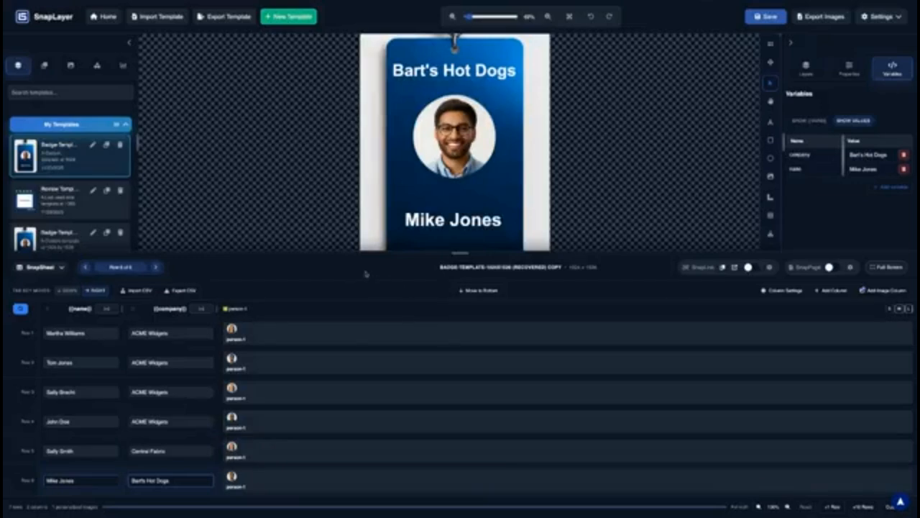
{"action": "scroll", "coordinate": [507, 204], "scroll_direction": "down", "scroll_amount": 2}
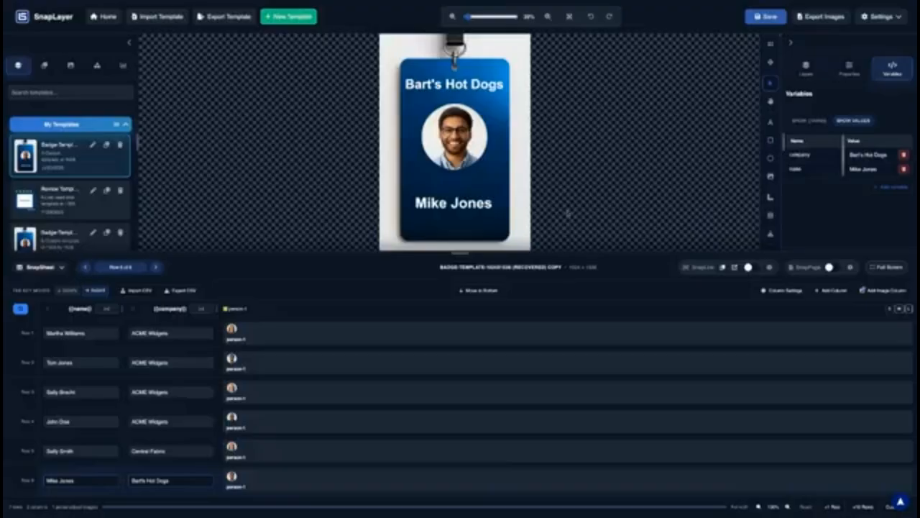
Save the badge template and start a new template with Save & Continue
{"action": "left_click", "coordinate": [765, 17]}
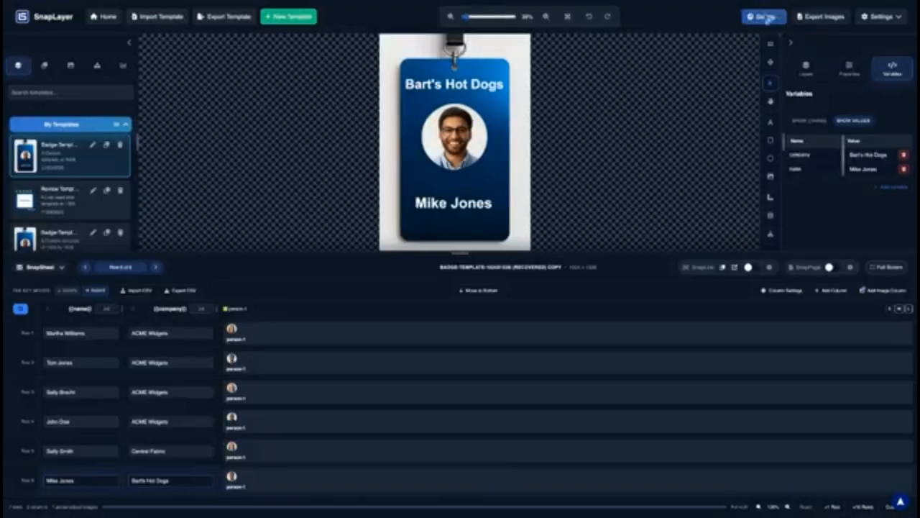
{"action": "left_click", "coordinate": [287, 18]}
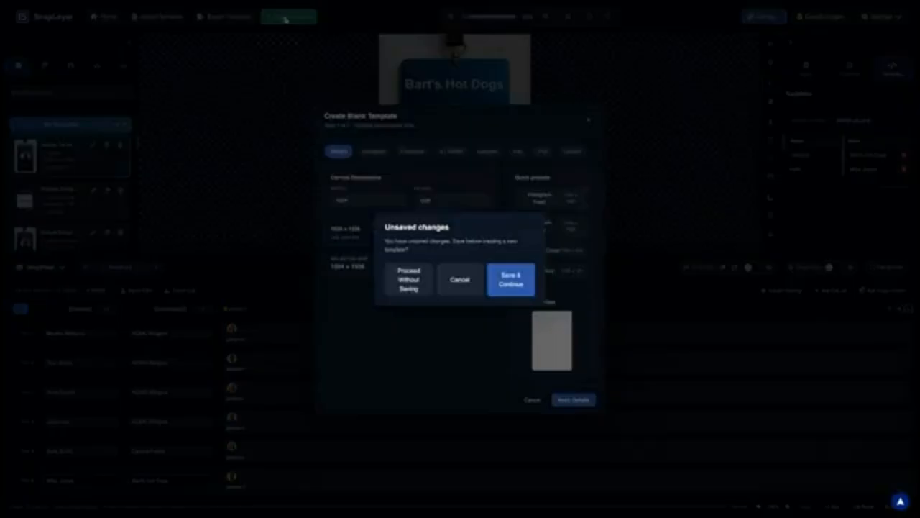
{"action": "left_click", "coordinate": [508, 281]}
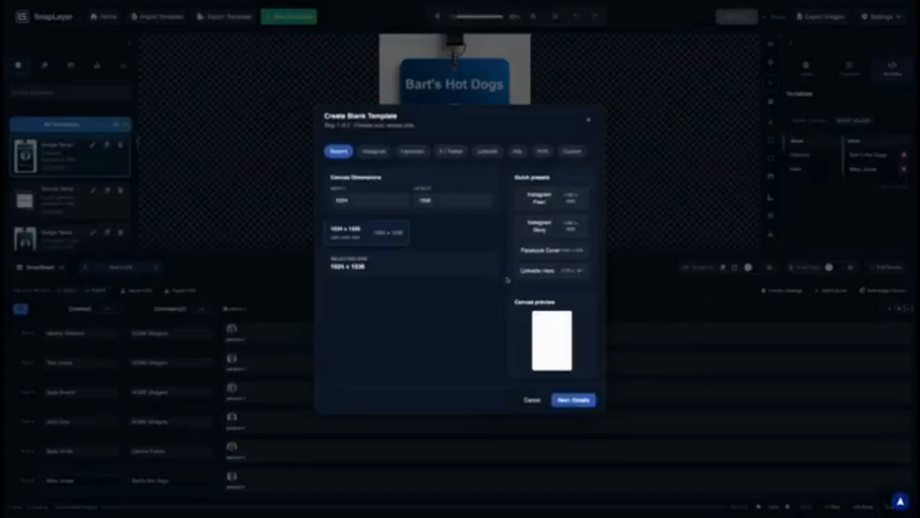
Choose the Print > US Letter size and set the canvas to 3300 x 2550
{"action": "left_click", "coordinate": [375, 153]}
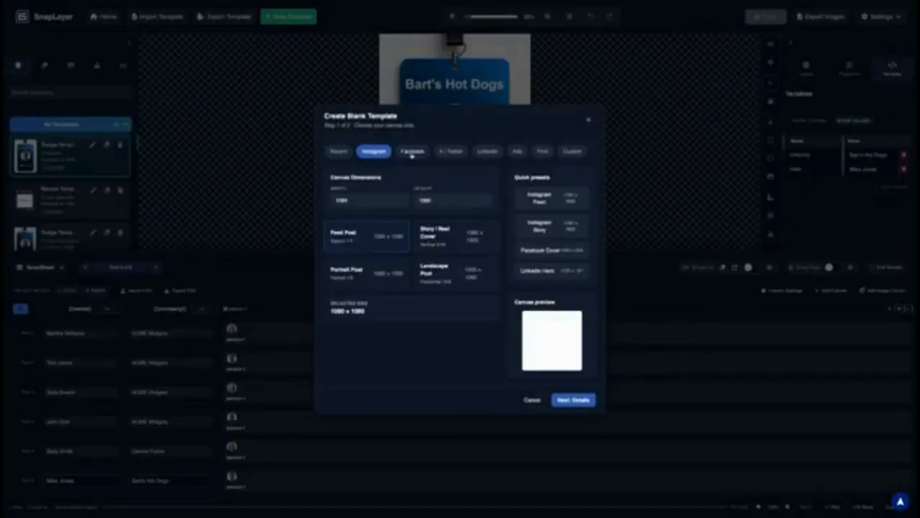
{"action": "left_click", "coordinate": [541, 152]}
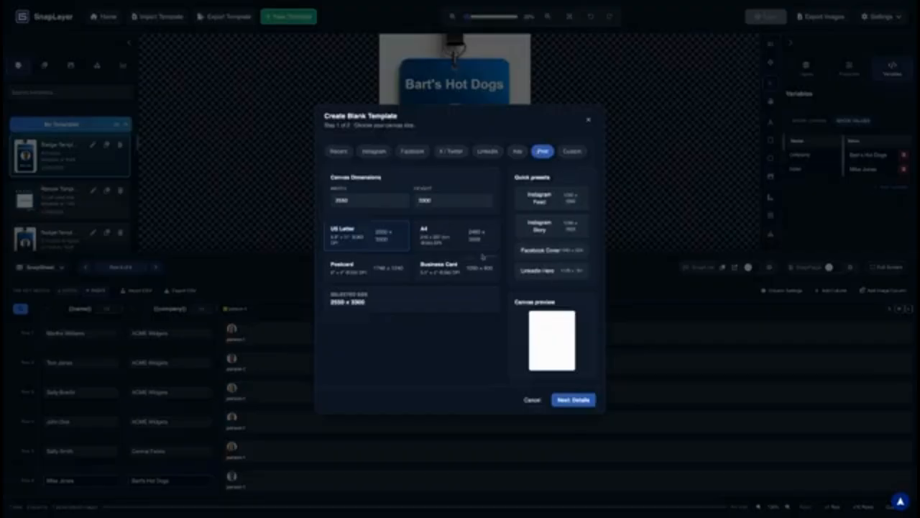
{"action": "left_click", "coordinate": [443, 239]}
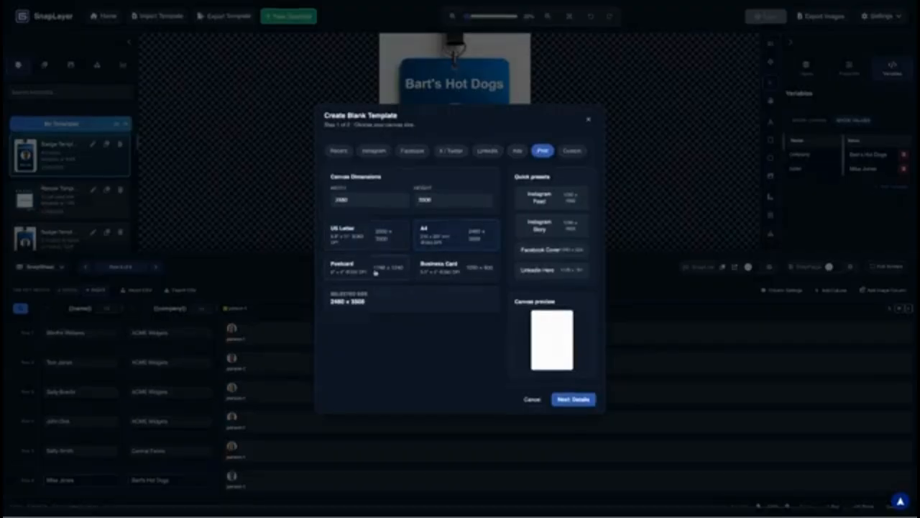
{"action": "left_click", "coordinate": [367, 234]}
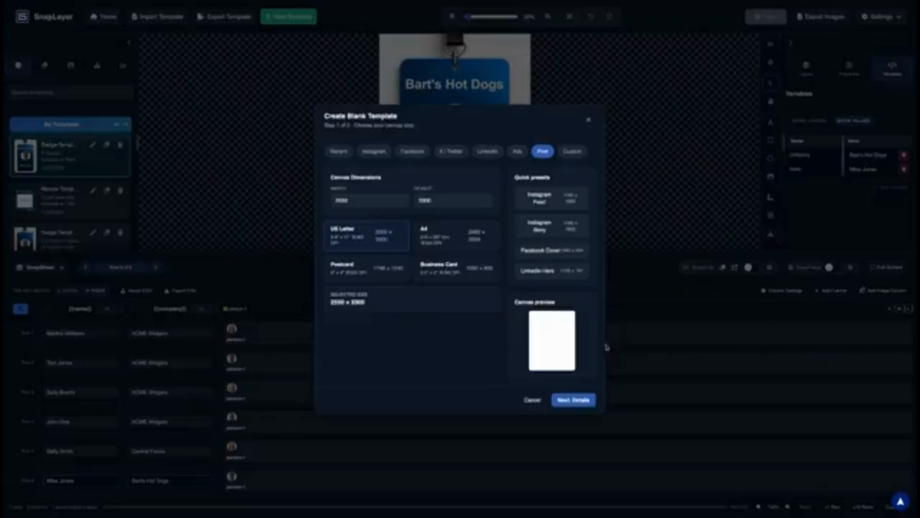
{"action": "double_click", "coordinate": [378, 198]}
{"action": "type", "text": "3300"}
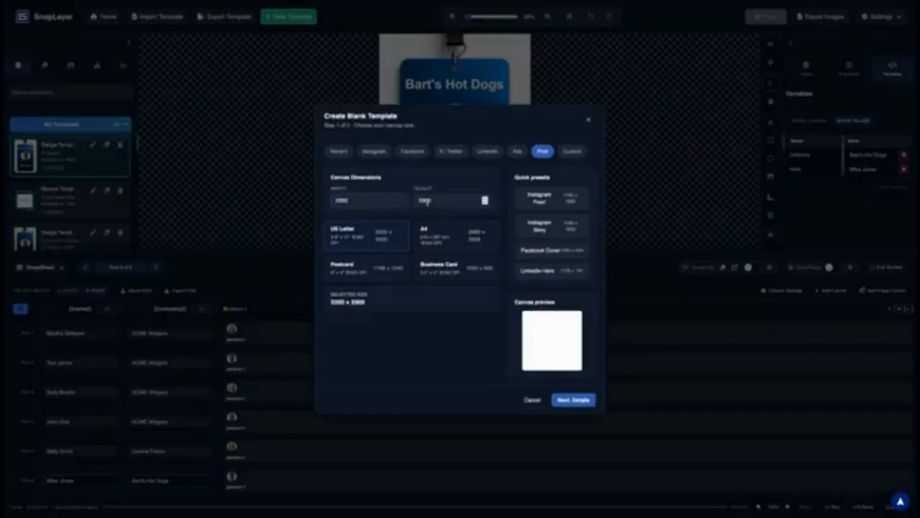
{"action": "double_click", "coordinate": [426, 200]}
{"action": "type", "text": "2550"}
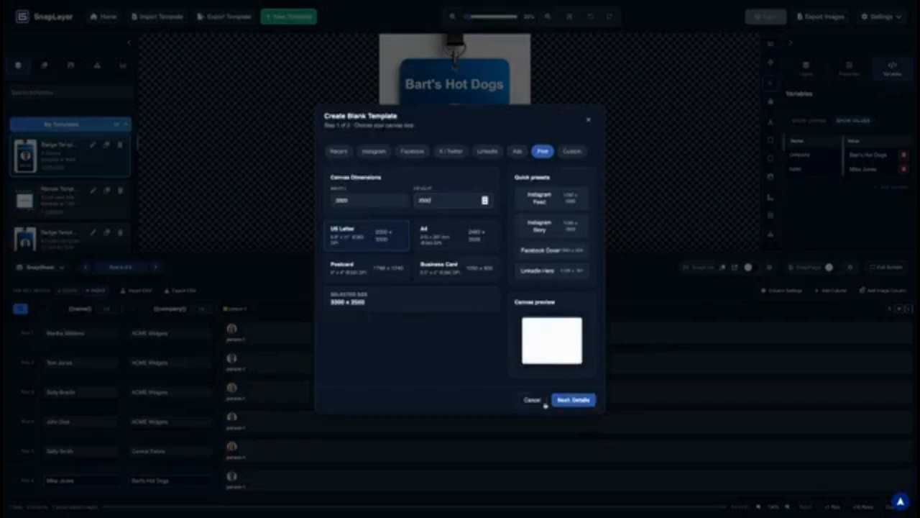
Name the template Certificate and create the blank canvas
{"action": "left_click", "coordinate": [575, 405]}
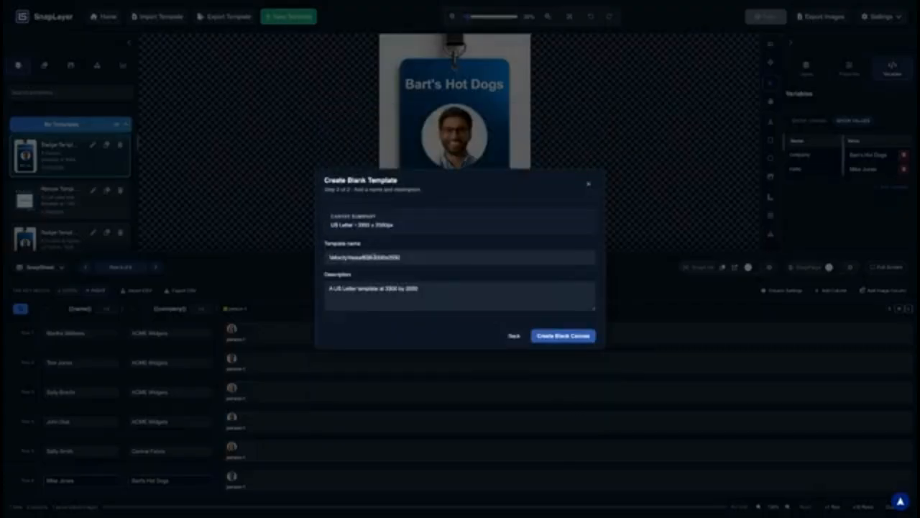
{"action": "left_click_drag", "start_coordinate": [374, 257], "coordinate": [319, 261]}
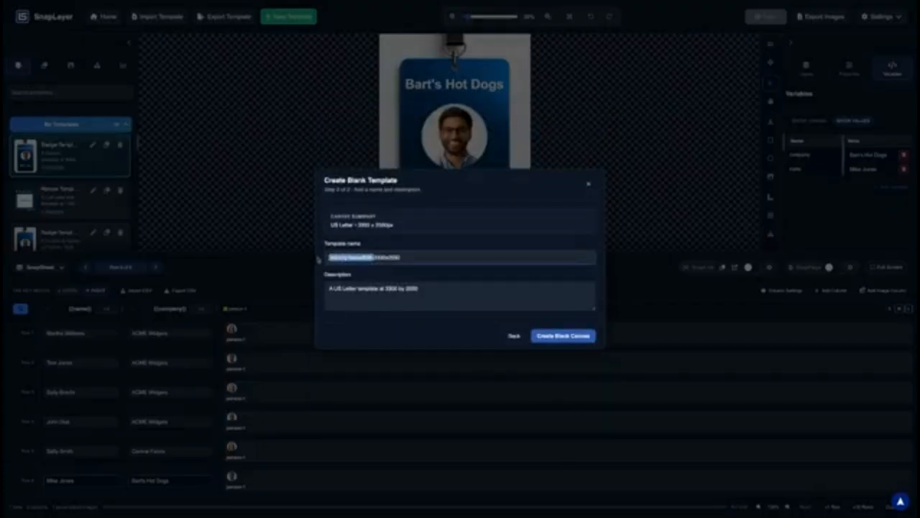
{"action": "type", "text": "Certificate"}
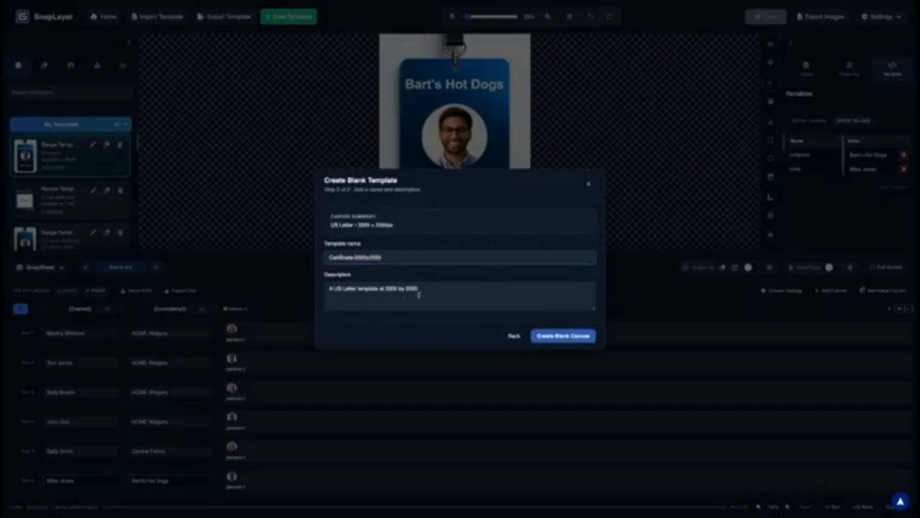
{"action": "left_click", "coordinate": [557, 335]}
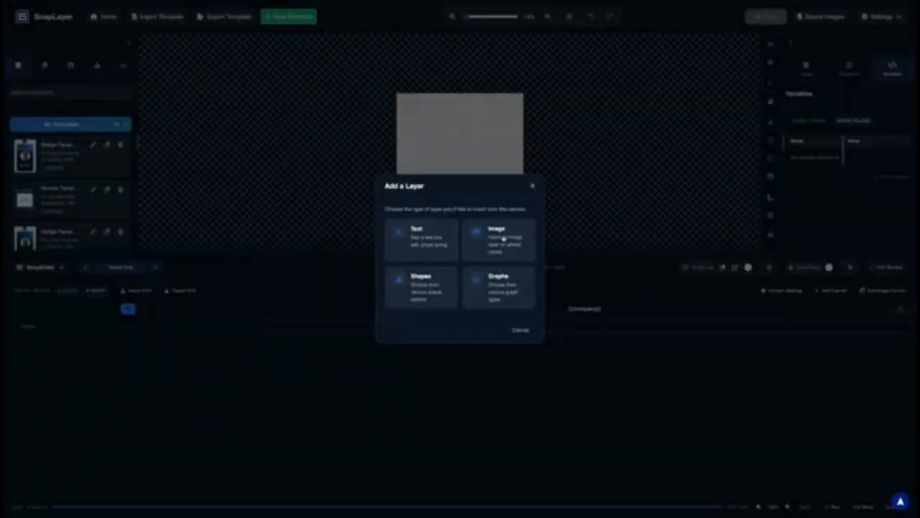
Add an image layer by uploading a new image named Certificate Background
{"action": "left_click", "coordinate": [503, 239]}
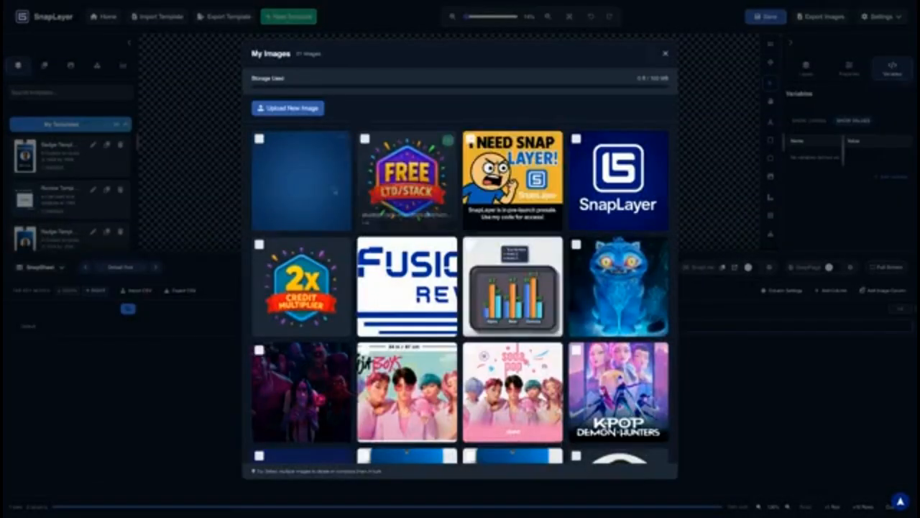
{"action": "scroll", "coordinate": [460, 288], "scroll_direction": "down", "scroll_amount": 2}
{"action": "scroll", "coordinate": [460, 287], "scroll_direction": "down", "scroll_amount": 3}
{"action": "scroll", "coordinate": [460, 288], "scroll_direction": "up", "scroll_amount": 5}
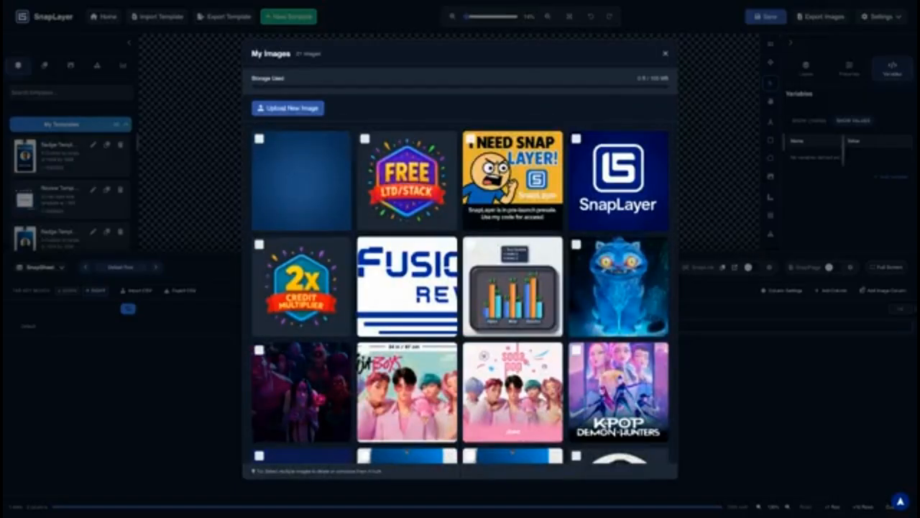
{"action": "left_click", "coordinate": [453, 215]}
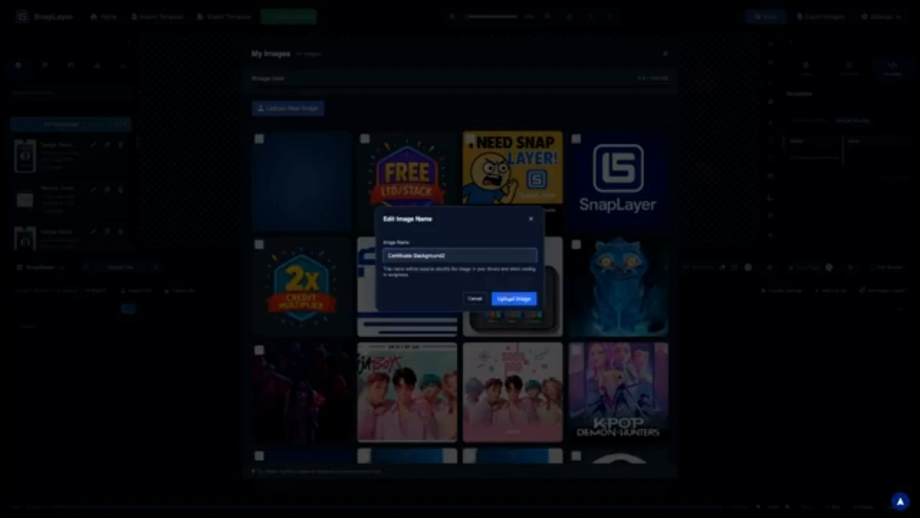
{"action": "left_click", "coordinate": [509, 297]}
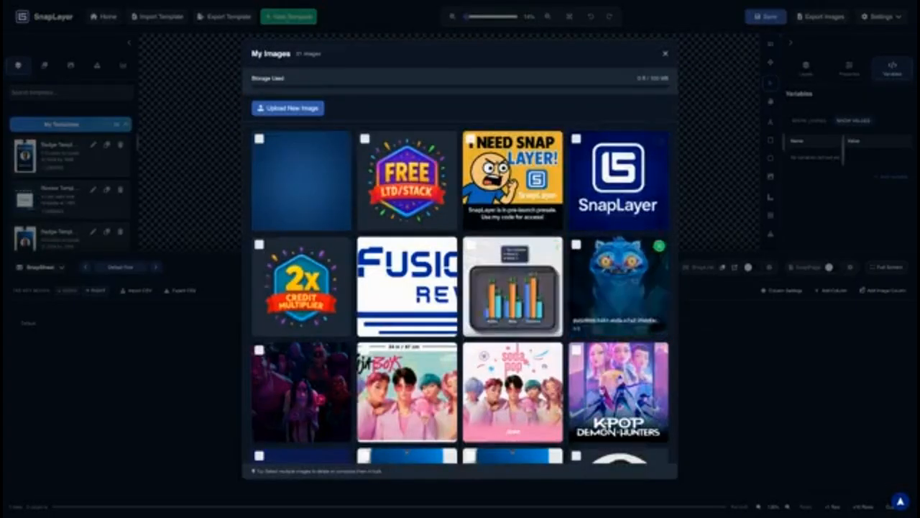
{"action": "scroll", "coordinate": [629, 333], "scroll_direction": "down", "scroll_amount": 5}
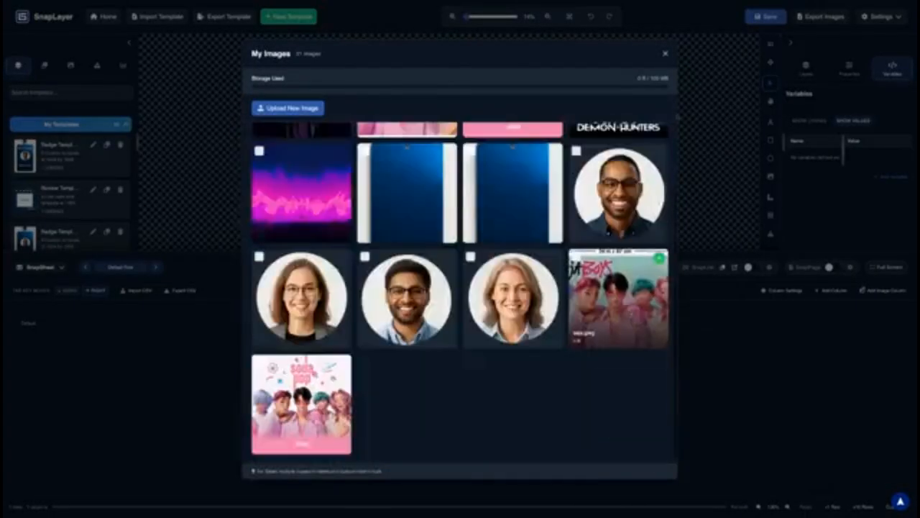
Enlarge the Certificate Background image and move it to fill the landscape canvas
{"action": "left_click", "coordinate": [666, 55]}
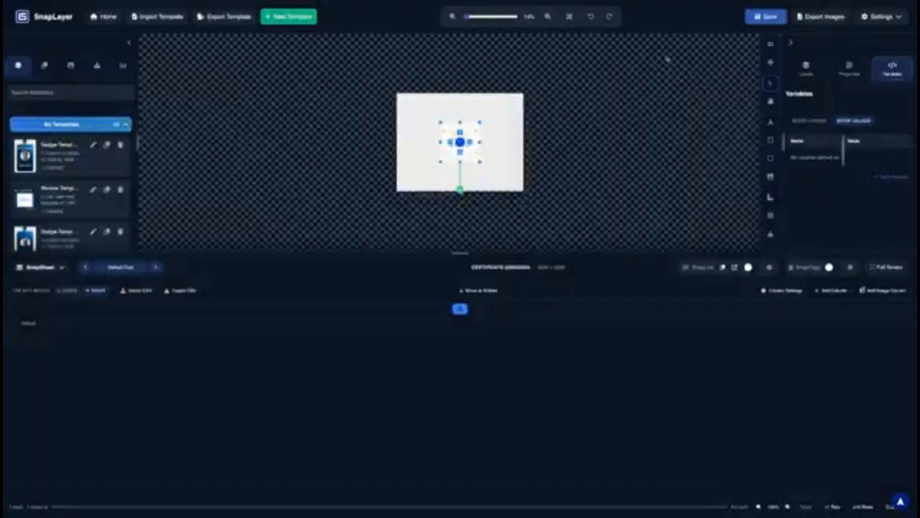
{"action": "left_click_drag", "start_coordinate": [481, 162], "coordinate": [510, 192]}
{"action": "left_click_drag", "start_coordinate": [474, 157], "coordinate": [431, 129]}
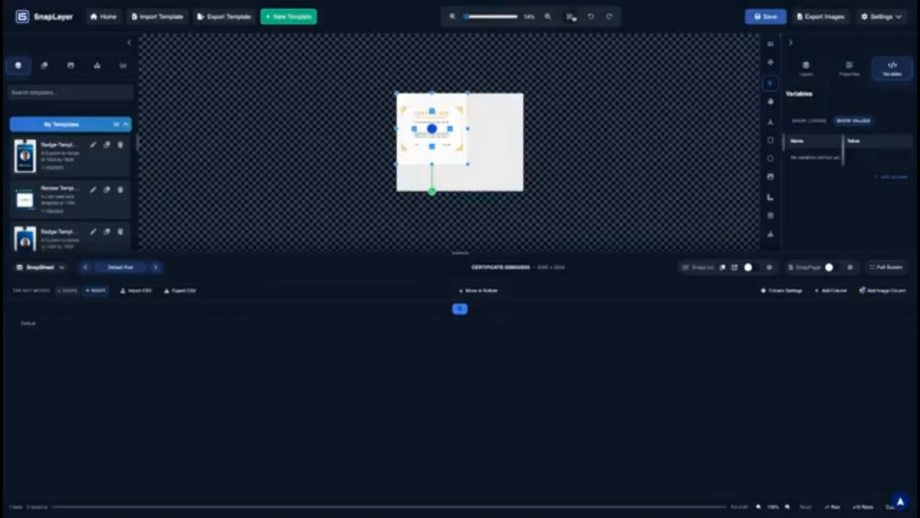
{"action": "left_click", "coordinate": [571, 17]}
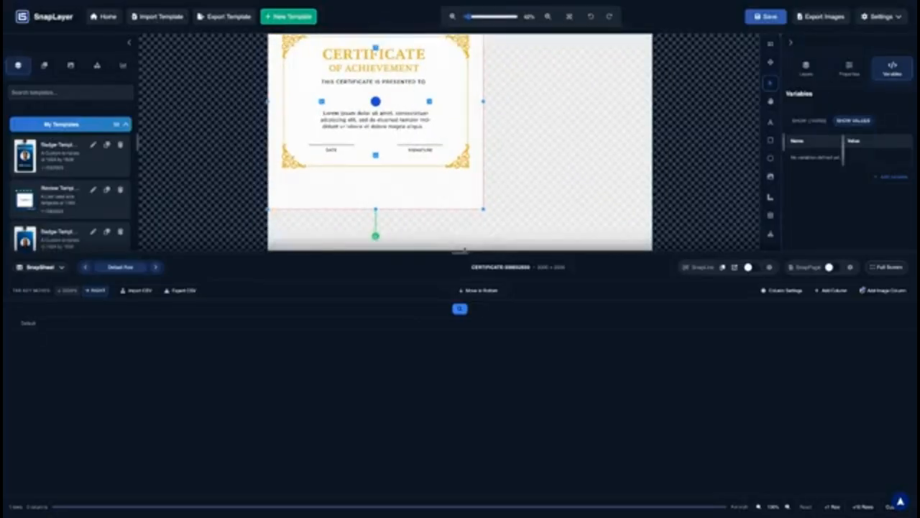
{"action": "left_click_drag", "start_coordinate": [464, 250], "coordinate": [468, 360]}
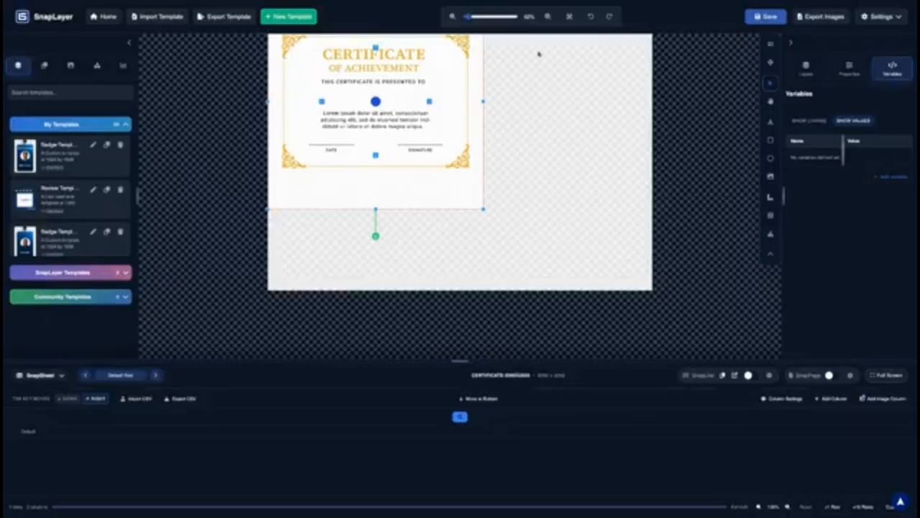
{"action": "left_click", "coordinate": [570, 16]}
{"action": "scroll", "coordinate": [475, 212], "scroll_direction": "up", "scroll_amount": 2}
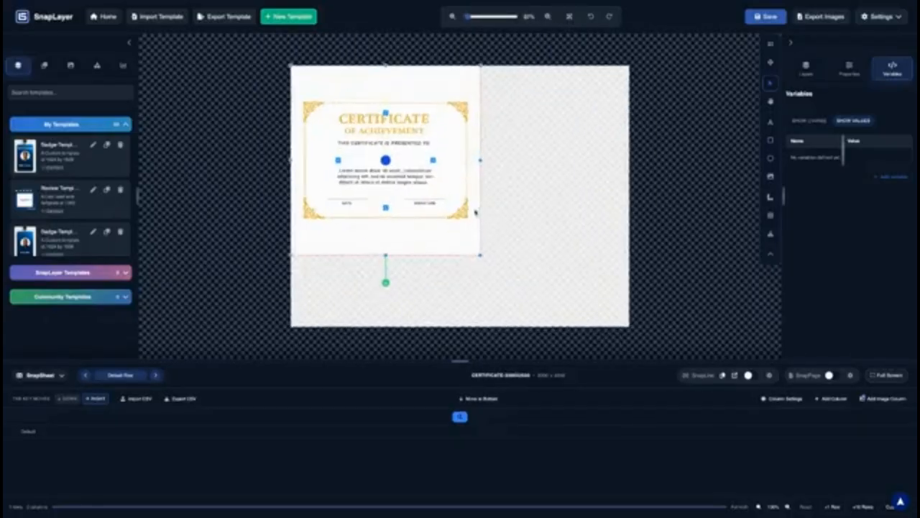
{"action": "left_click_drag", "start_coordinate": [481, 254], "coordinate": [627, 327]}
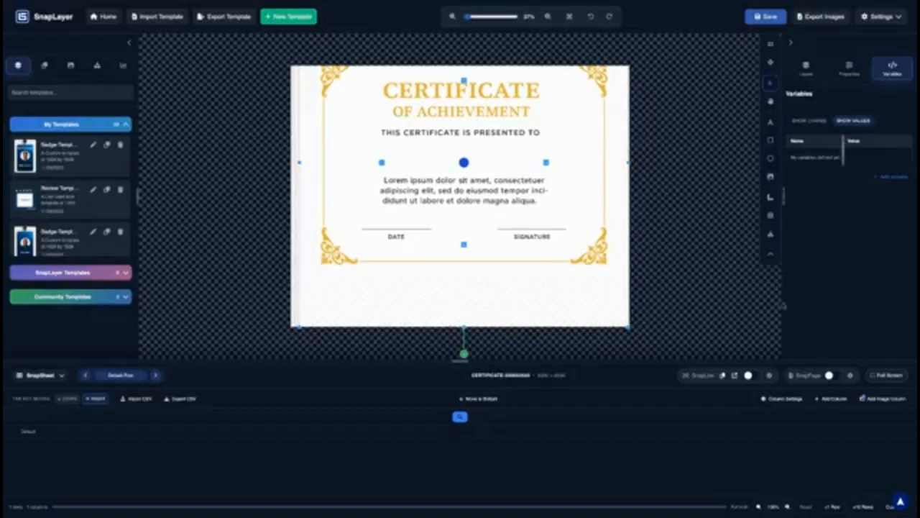
{"action": "left_click", "coordinate": [806, 70]}
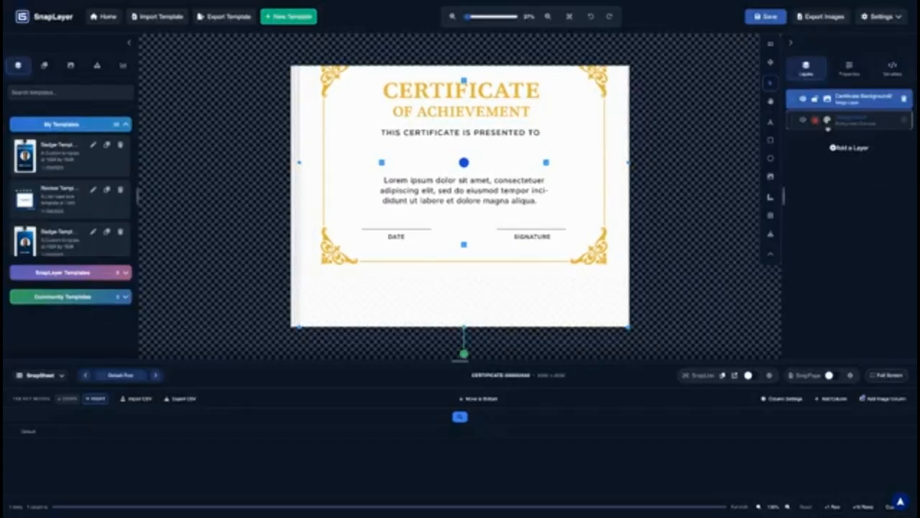
Set the canvas background to solid colour #fff in Edit Background and apply it
{"action": "left_click", "coordinate": [905, 122]}
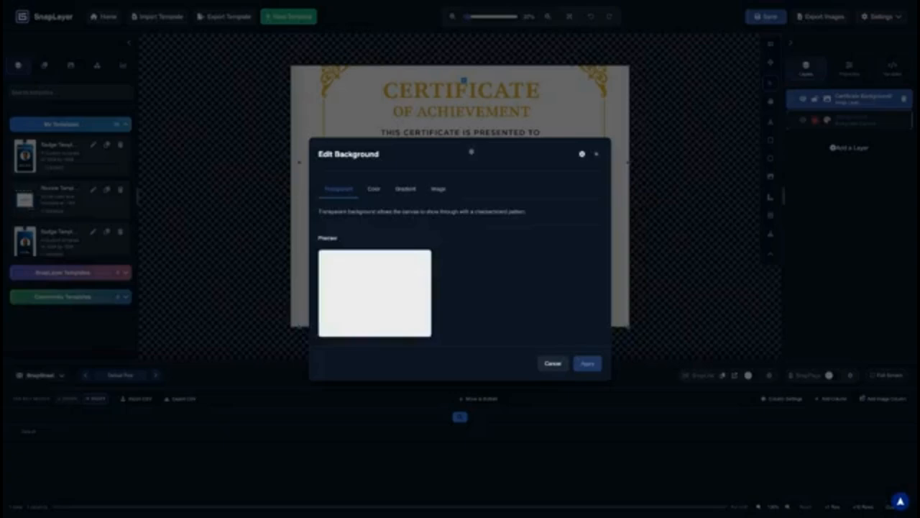
{"action": "left_click", "coordinate": [374, 189]}
{"action": "left_click", "coordinate": [588, 376]}
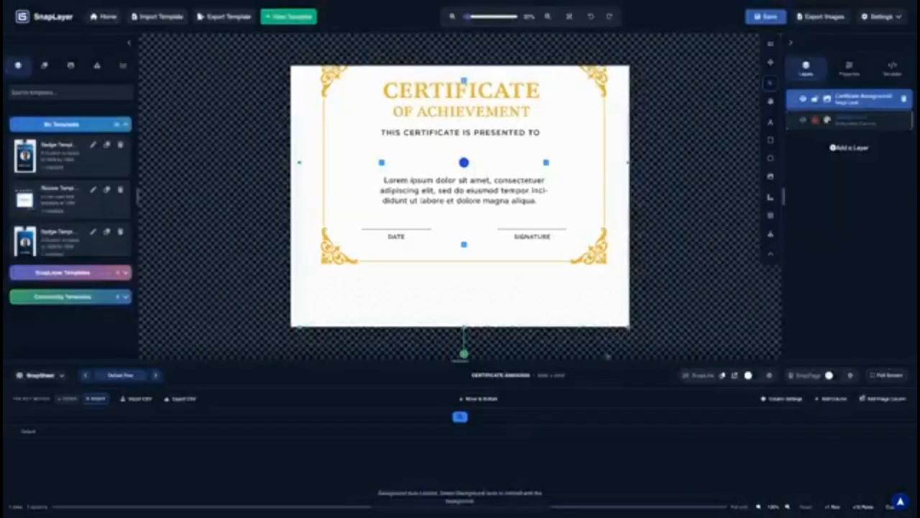
{"action": "left_click", "coordinate": [855, 123]}
{"action": "left_click", "coordinate": [905, 121]}
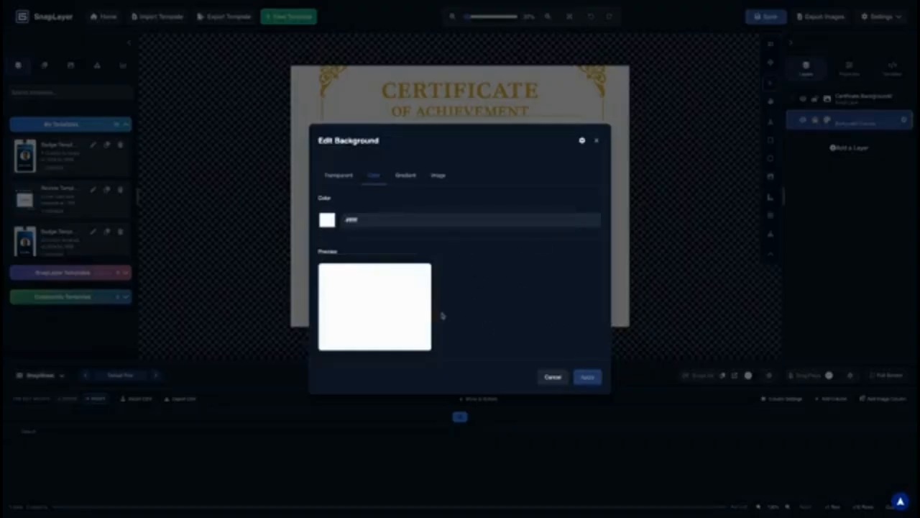
{"action": "left_click", "coordinate": [336, 177]}
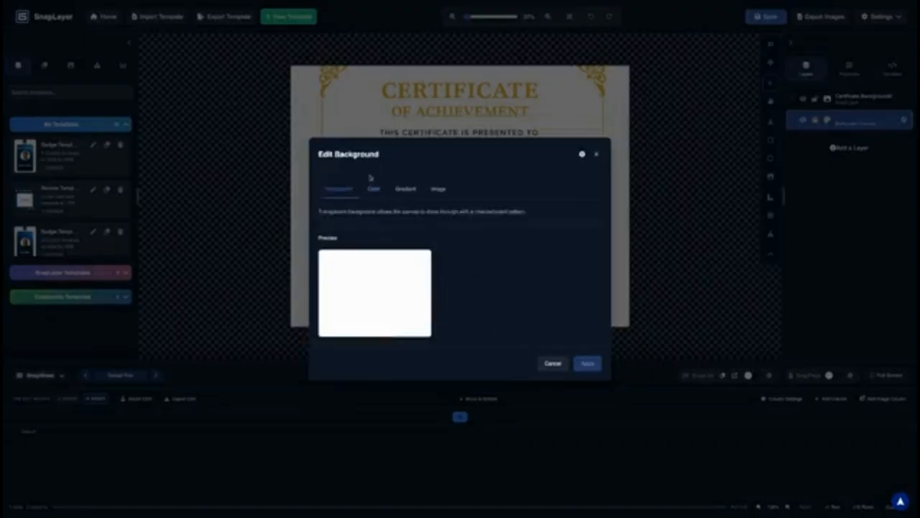
{"action": "left_click", "coordinate": [375, 190]}
{"action": "left_click", "coordinate": [588, 379]}
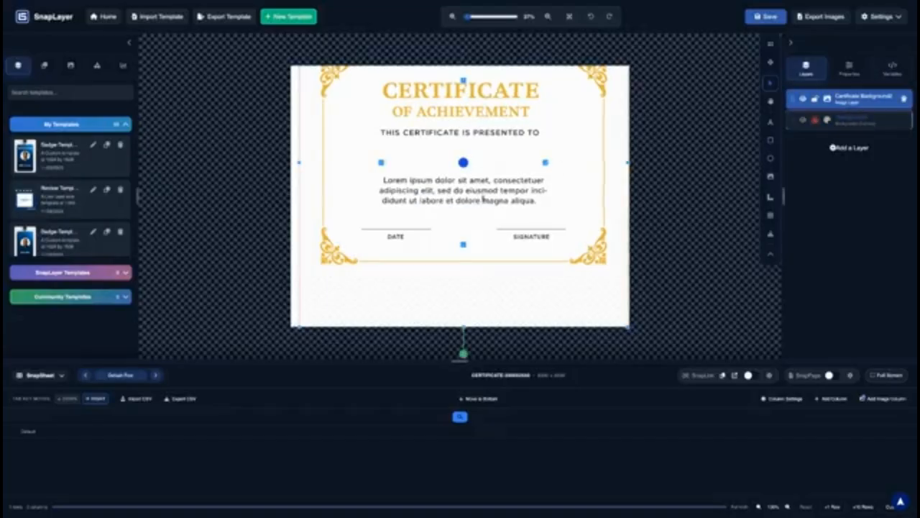
Enlarge the certificate image from its corners and snap it to the canvas edges
{"action": "left_click_drag", "start_coordinate": [472, 161], "coordinate": [460, 194]}
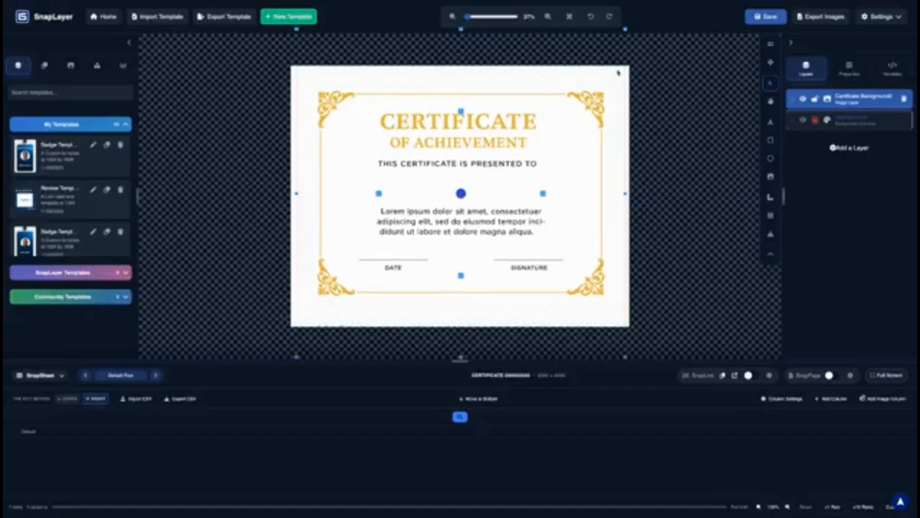
{"action": "scroll", "coordinate": [606, 121], "scroll_direction": "up", "scroll_amount": 2}
{"action": "scroll", "coordinate": [606, 122], "scroll_direction": "down", "scroll_amount": 5}
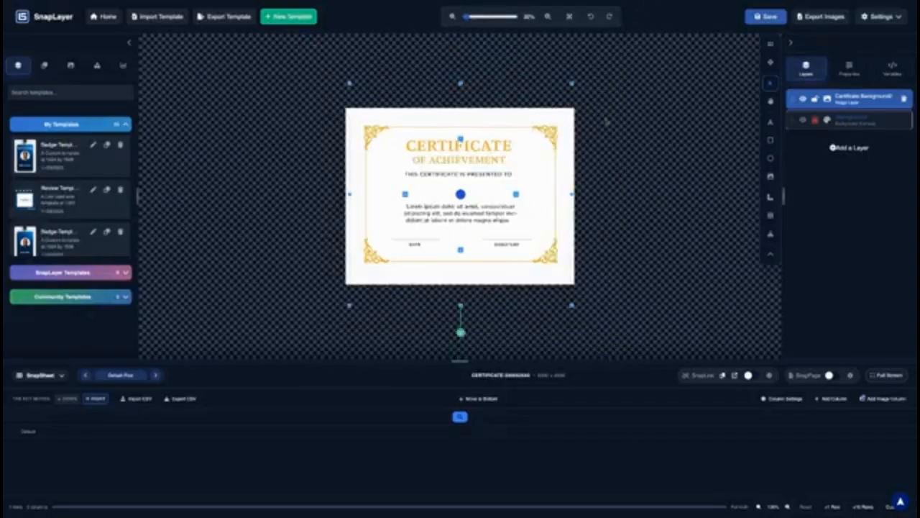
{"action": "left_click_drag", "start_coordinate": [572, 82], "coordinate": [590, 64]}
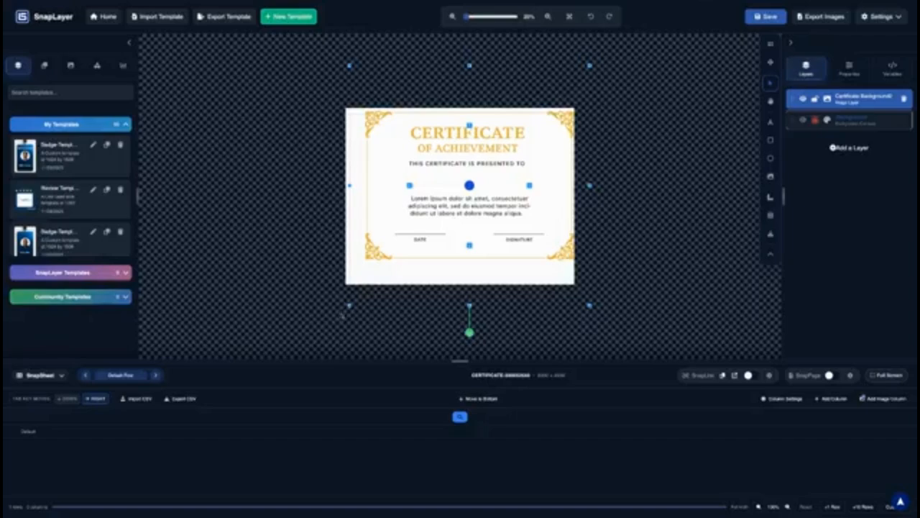
{"action": "left_click_drag", "start_coordinate": [350, 305], "coordinate": [328, 327]}
{"action": "left_click_drag", "start_coordinate": [454, 227], "coordinate": [457, 231]}
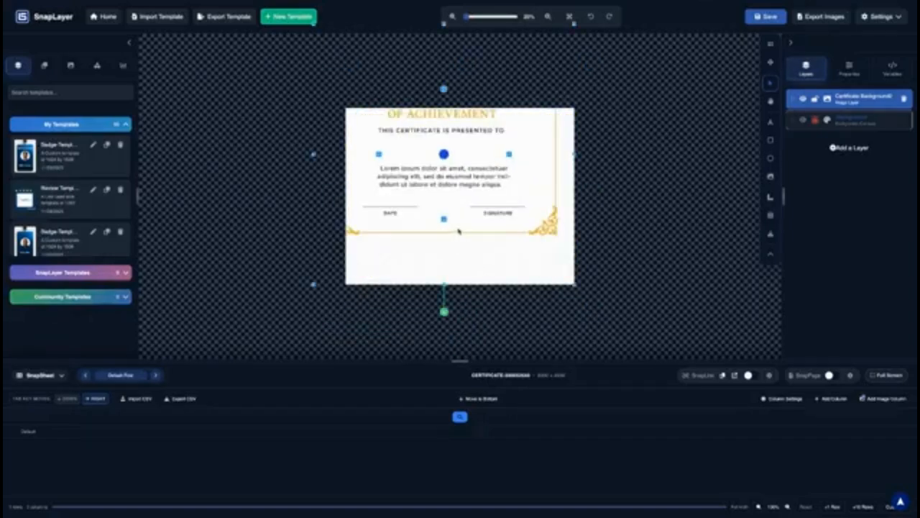
Centre and fine-tune the certificate image's edges, then lock its layer
{"action": "left_click_drag", "start_coordinate": [444, 153], "coordinate": [462, 195]}
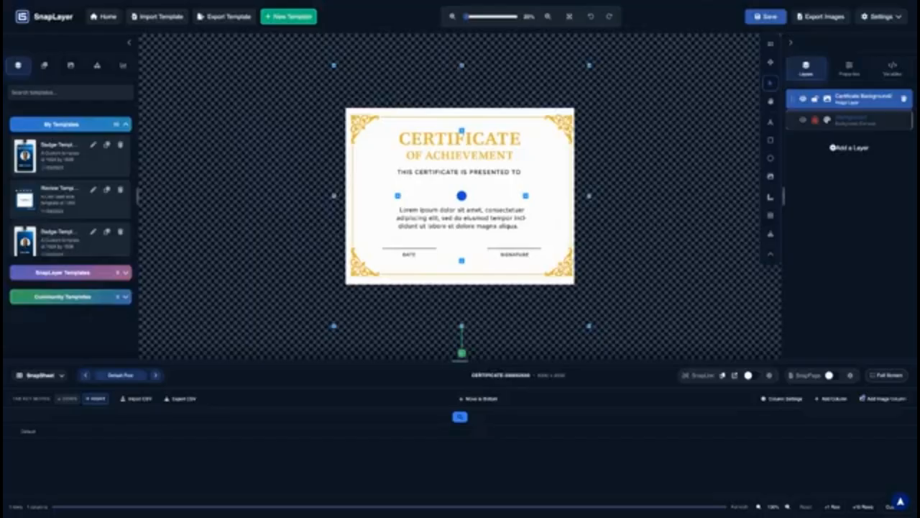
{"action": "left_click_drag", "start_coordinate": [462, 65], "coordinate": [462, 63]}
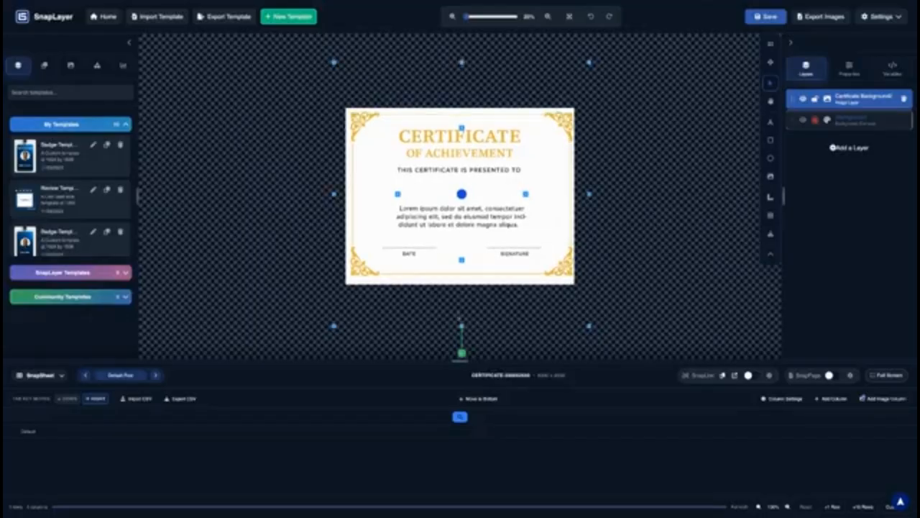
{"action": "left_click_drag", "start_coordinate": [462, 326], "coordinate": [462, 332]}
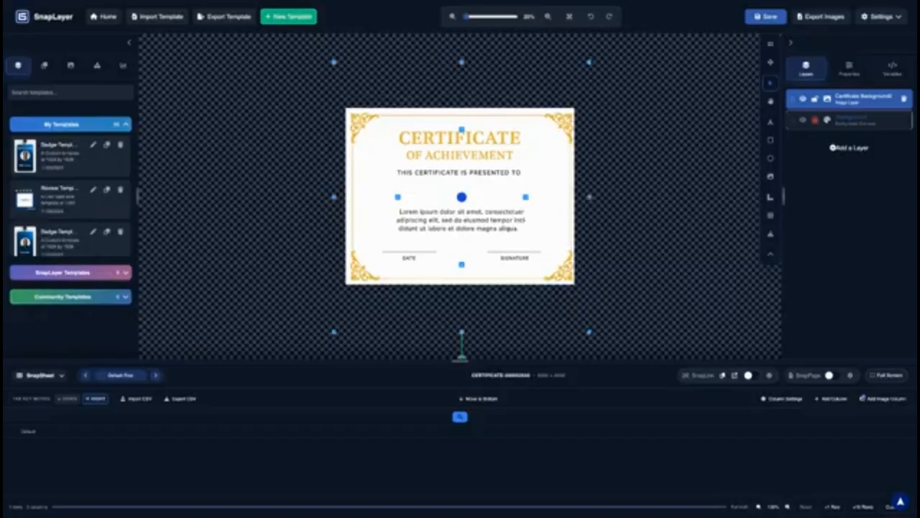
{"action": "left_click_drag", "start_coordinate": [589, 197], "coordinate": [587, 198]}
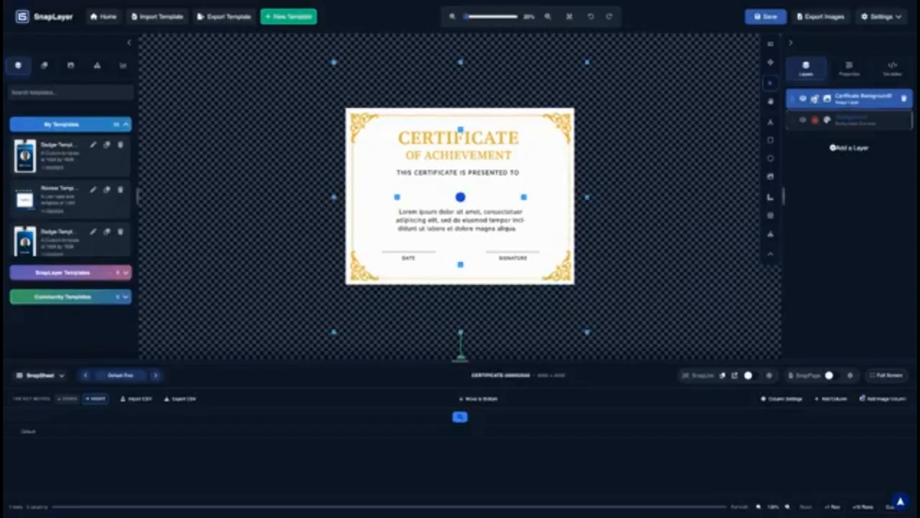
{"action": "left_click", "coordinate": [815, 98]}
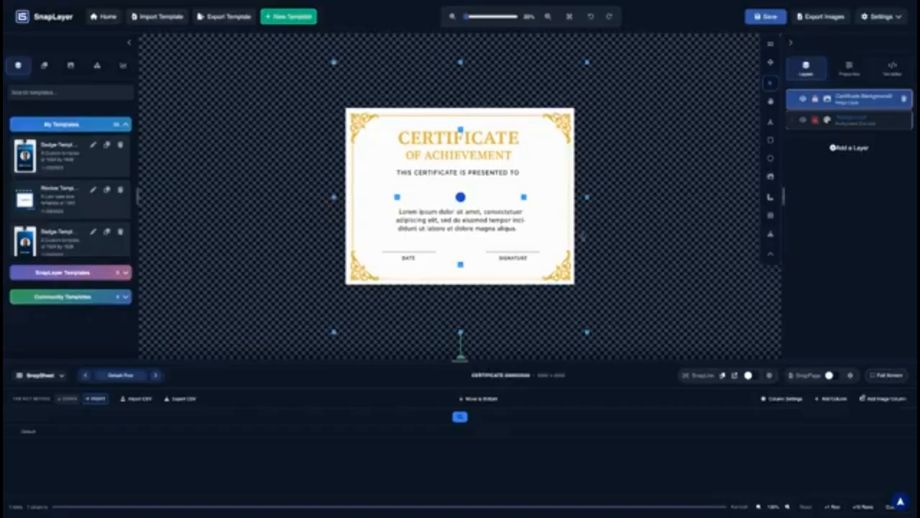
{"action": "left_click", "coordinate": [563, 234]}
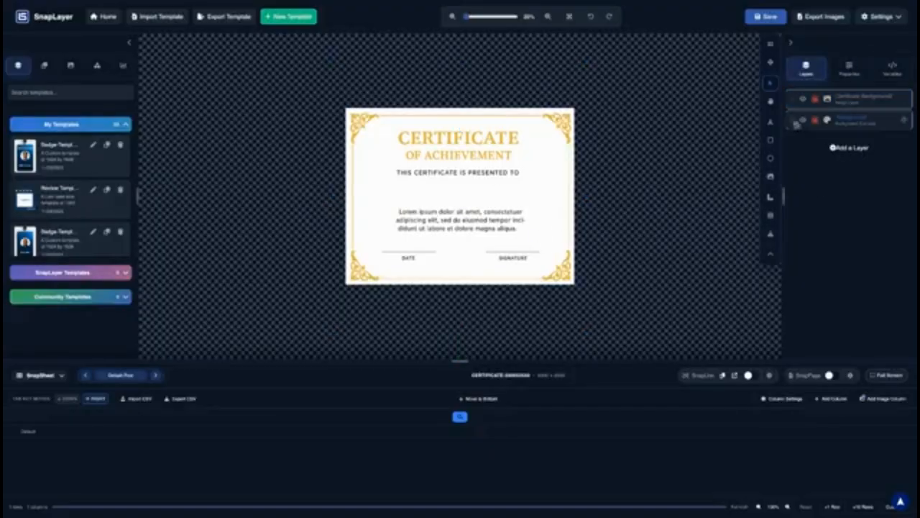
Add a New Text element and widen its box to both sides
{"action": "left_click", "coordinate": [770, 123]}
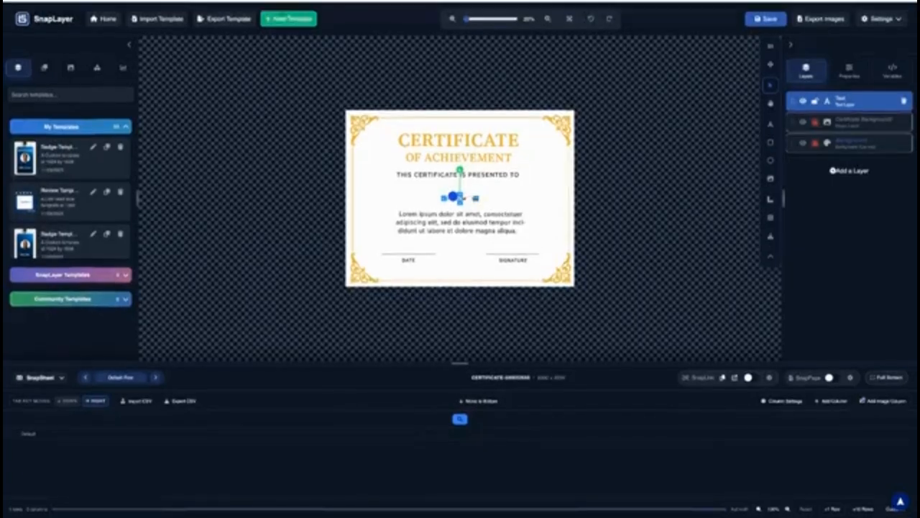
{"action": "scroll", "coordinate": [466, 178], "scroll_direction": "up", "scroll_amount": 1}
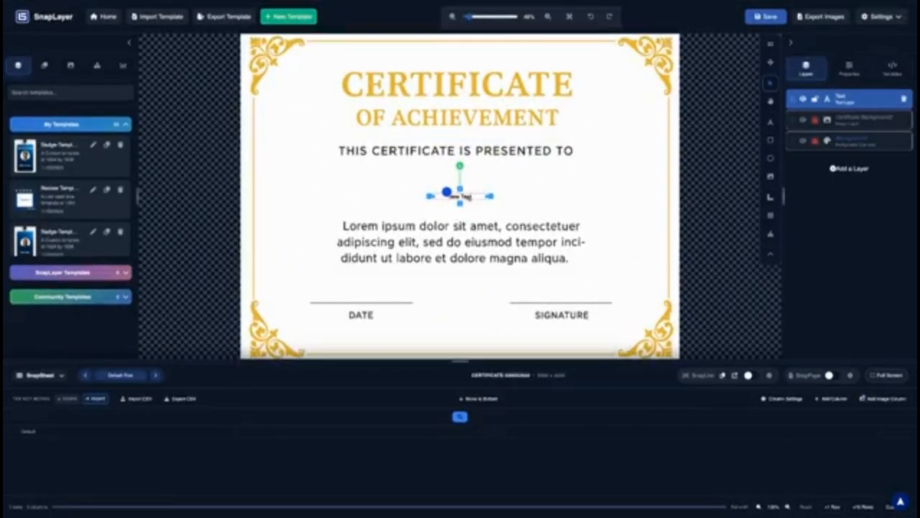
{"action": "left_click_drag", "start_coordinate": [491, 196], "coordinate": [577, 196]}
{"action": "left_click_drag", "start_coordinate": [429, 195], "coordinate": [315, 196]}
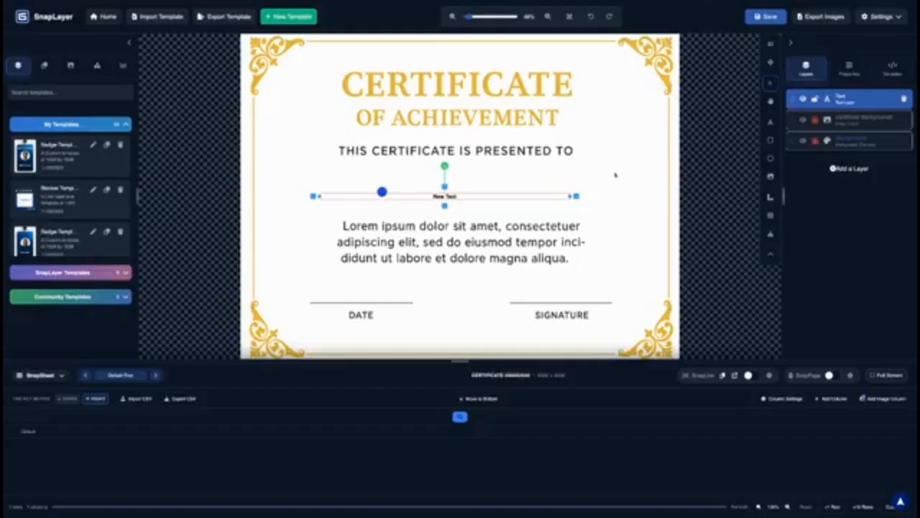
Raise the text's Font Scaling minimum font size to about 36px
{"action": "left_click", "coordinate": [850, 69]}
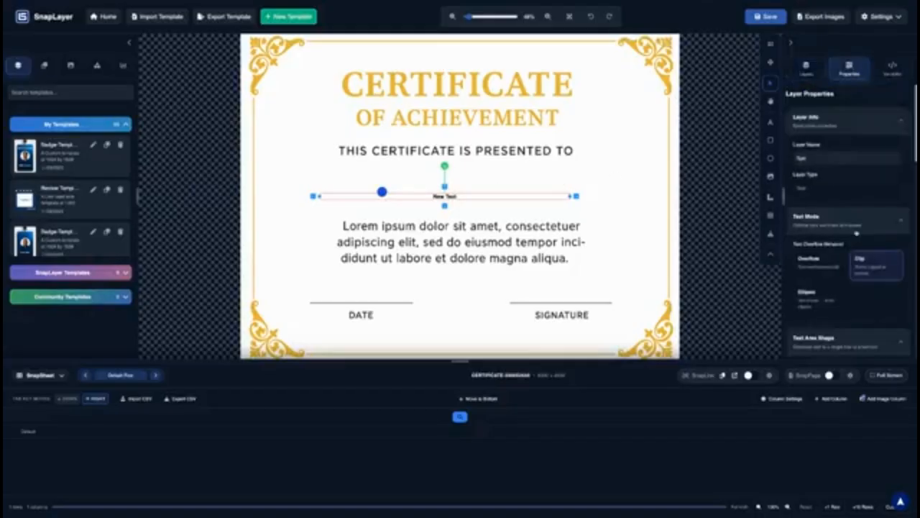
{"action": "scroll", "coordinate": [852, 216], "scroll_direction": "down", "scroll_amount": 5}
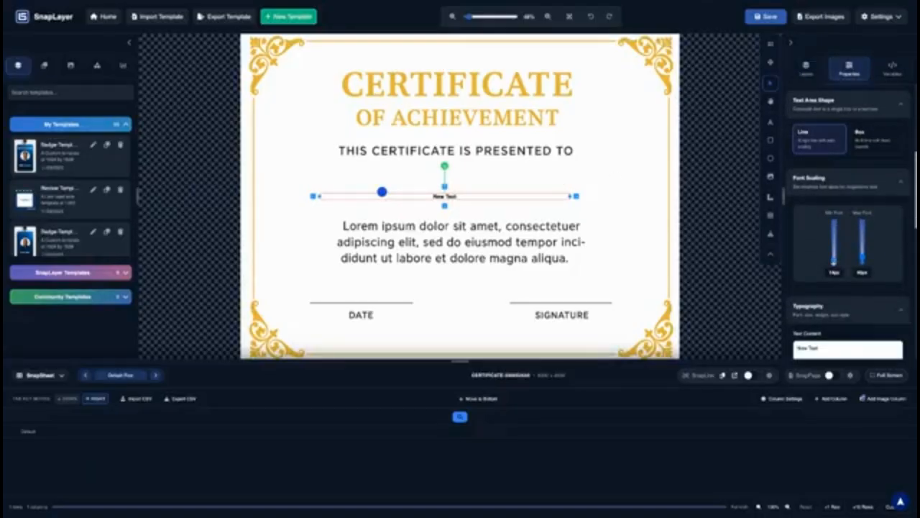
{"action": "left_click_drag", "start_coordinate": [835, 261], "coordinate": [865, 223]}
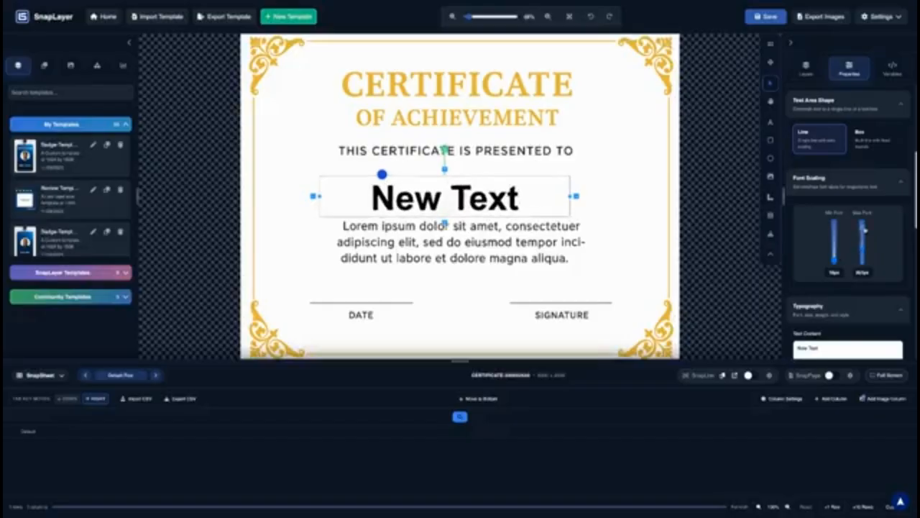
{"action": "left_click", "coordinate": [563, 201]}
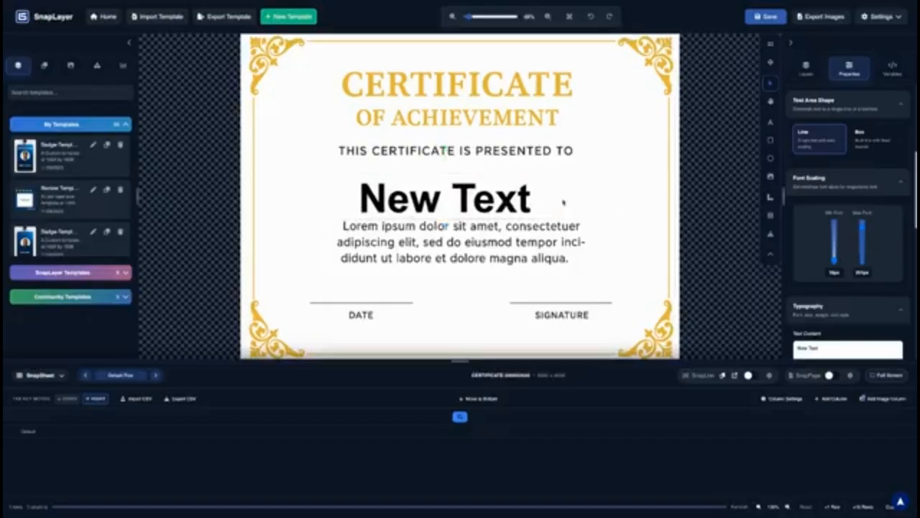
Centre the New Text line just below THIS CERTIFICATE IS PRESENTED TO
{"action": "left_click_drag", "start_coordinate": [403, 203], "coordinate": [409, 196]}
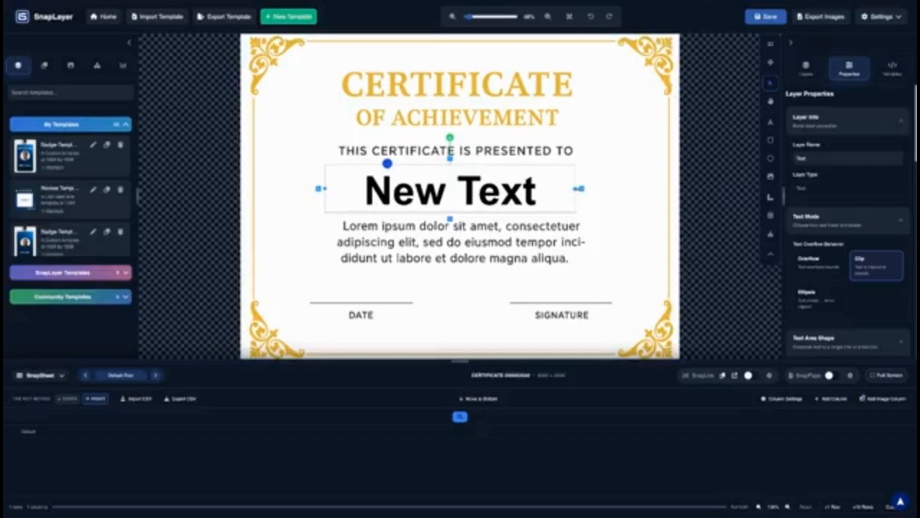
{"action": "left_click_drag", "start_coordinate": [456, 196], "coordinate": [467, 194]}
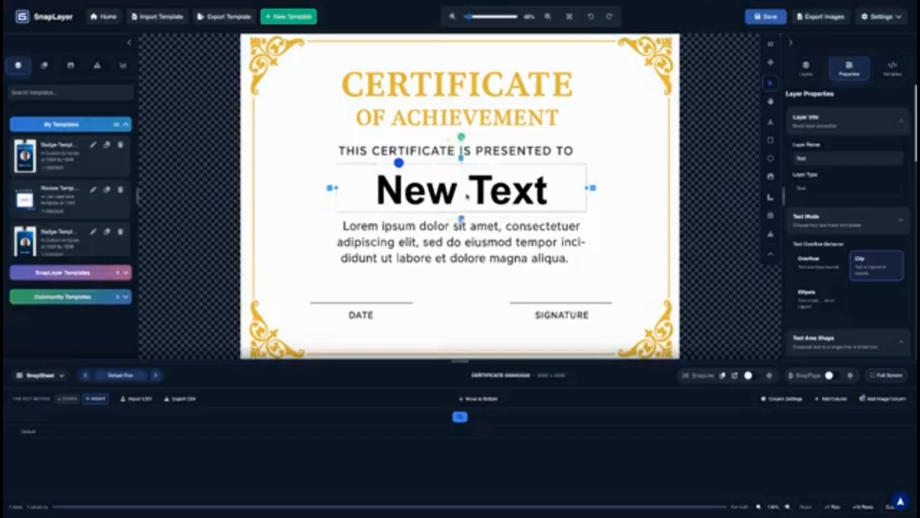
{"action": "left_click", "coordinate": [317, 200]}
{"action": "left_click_drag", "start_coordinate": [405, 194], "coordinate": [399, 193]}
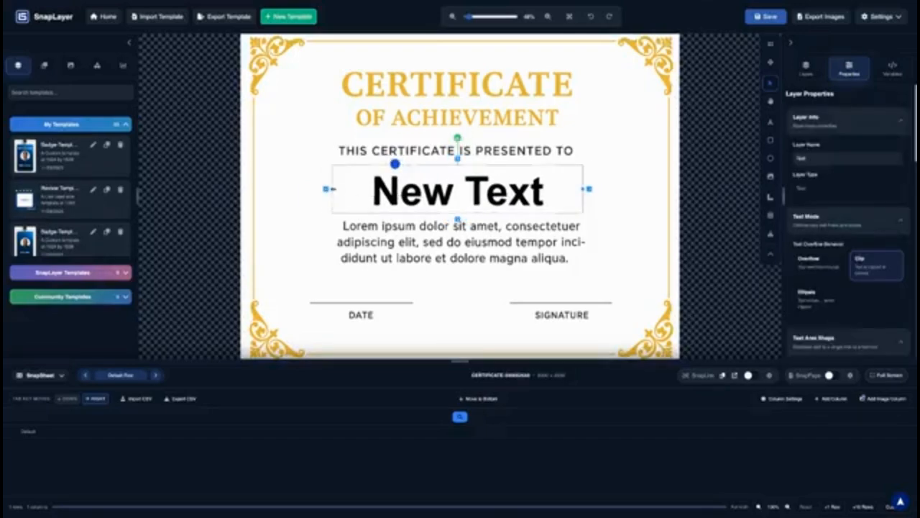
{"action": "left_click", "coordinate": [584, 207]}
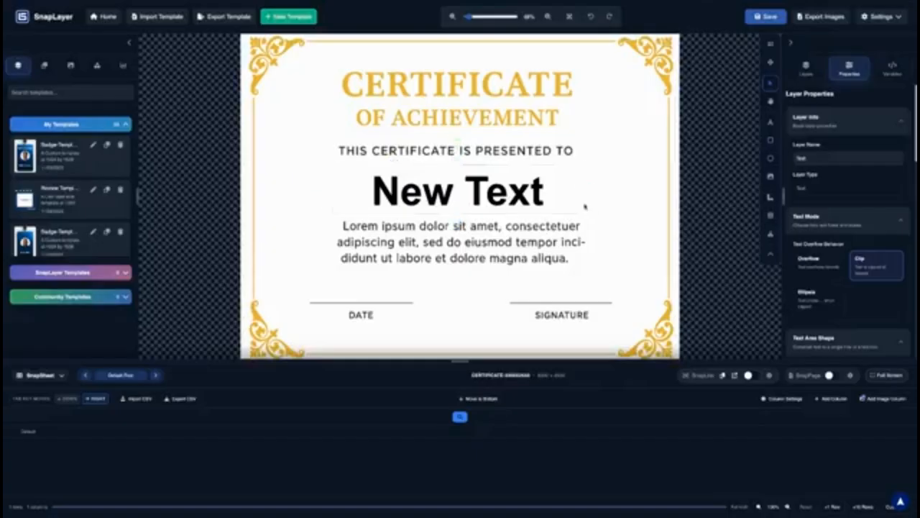
{"action": "left_click", "coordinate": [587, 208]}
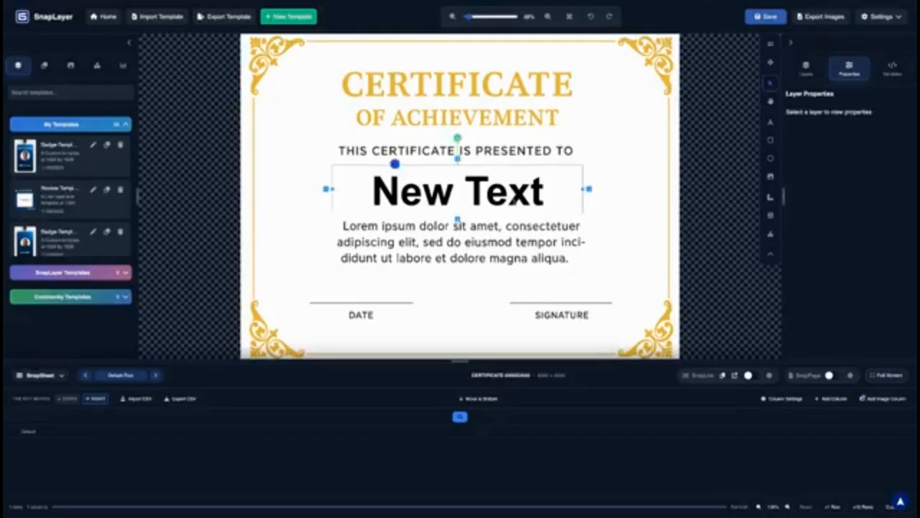
{"action": "left_click", "coordinate": [585, 210]}
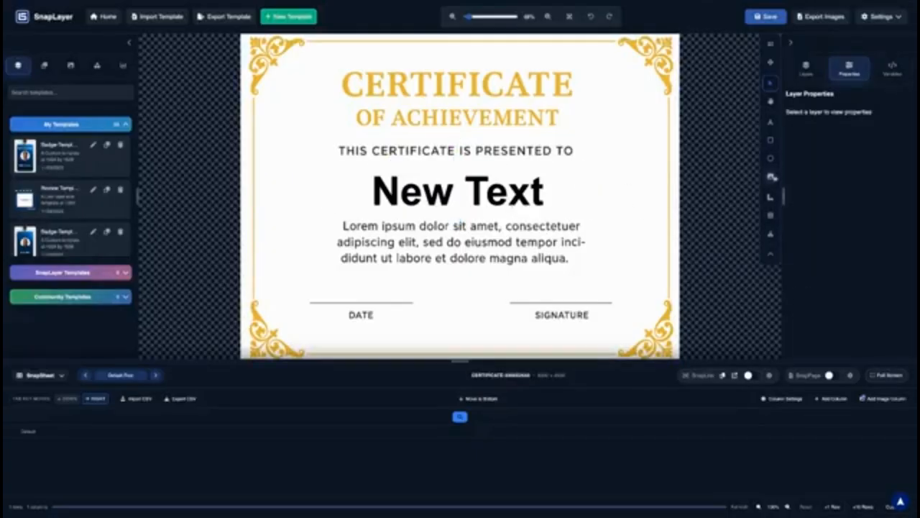
Add a new template variable with the recipient's name as its default value
{"action": "left_click", "coordinate": [892, 67]}
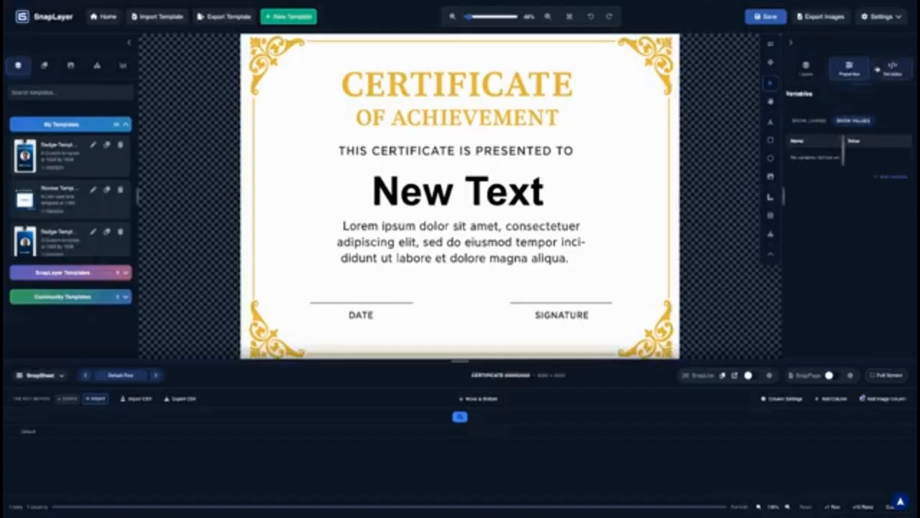
{"action": "left_click", "coordinate": [883, 175]}
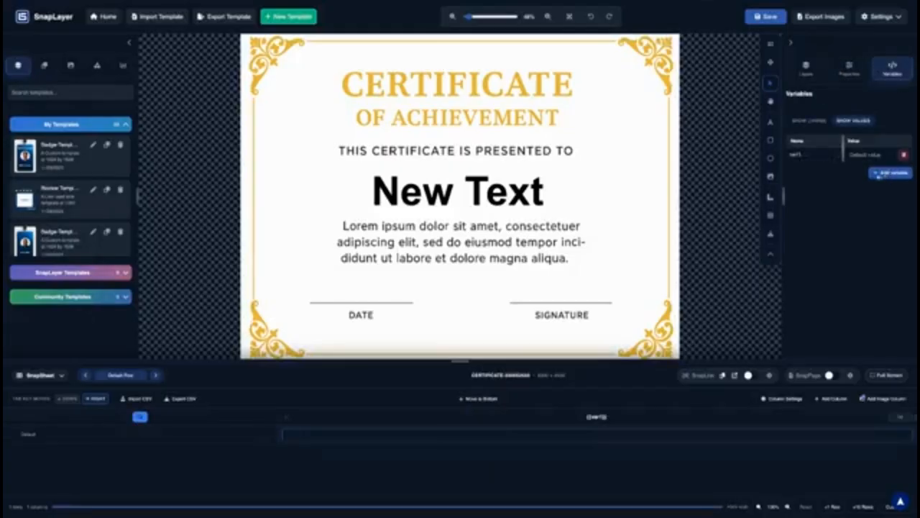
{"action": "double_click", "coordinate": [795, 155]}
{"action": "type", "text": "F"}
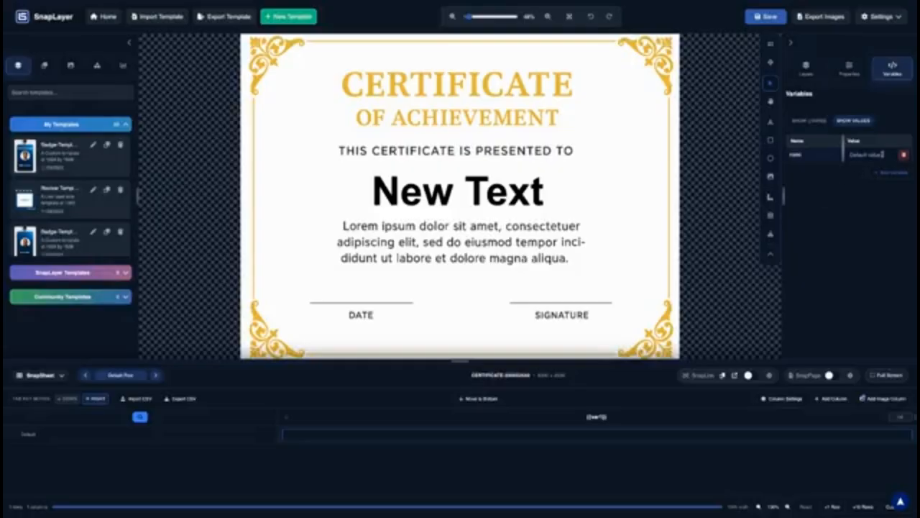
{"action": "left_click", "coordinate": [882, 154]}
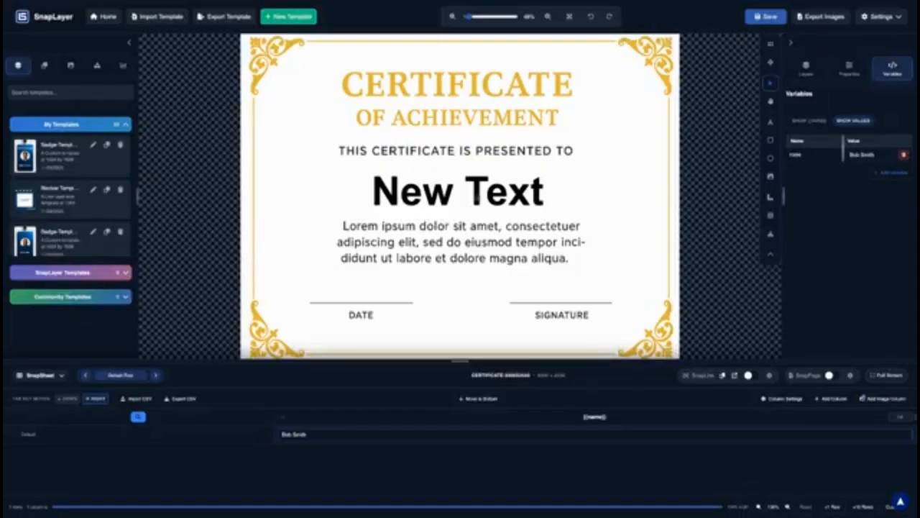
Replace the New Text box's content with the {{name}} variable
{"action": "left_click", "coordinate": [476, 197]}
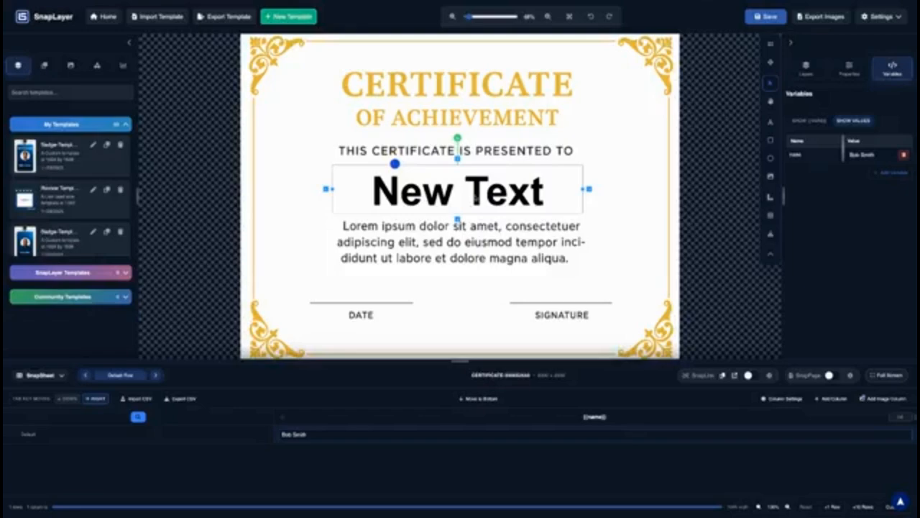
{"action": "double_click", "coordinate": [486, 194]}
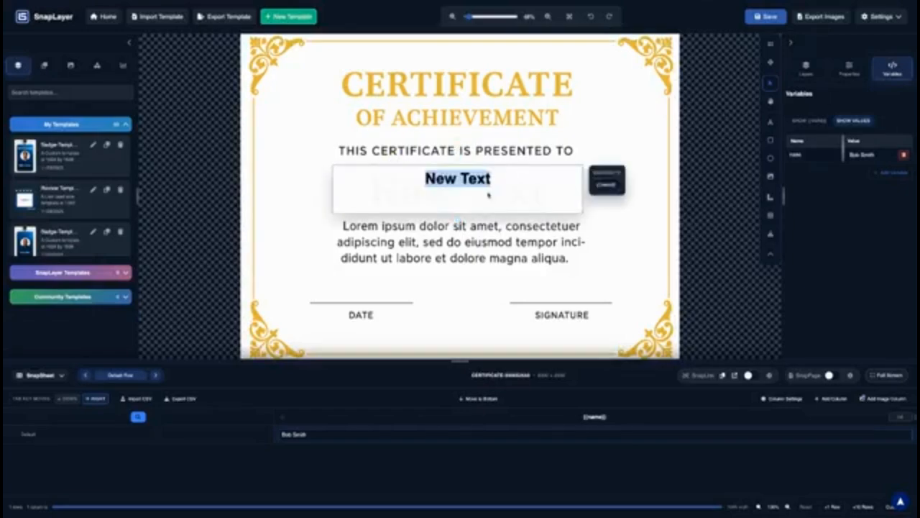
{"action": "left_click", "coordinate": [613, 189]}
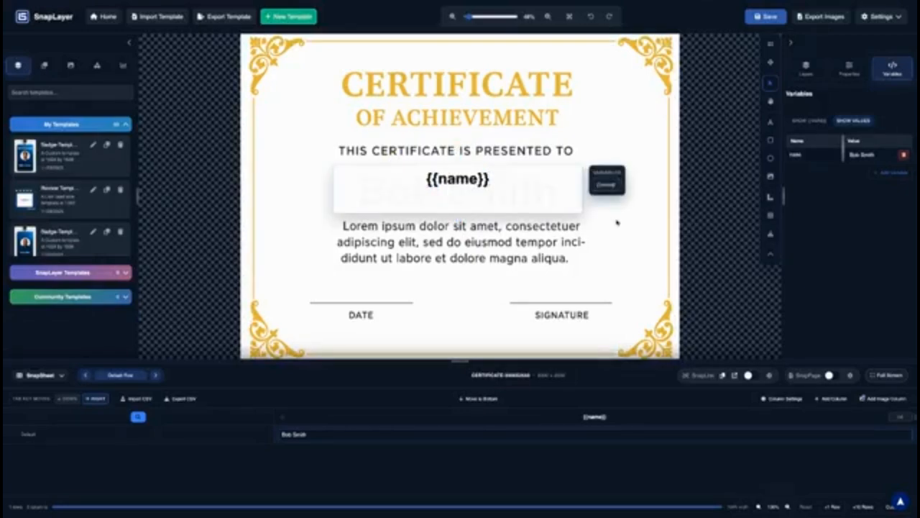
{"action": "left_click", "coordinate": [618, 223]}
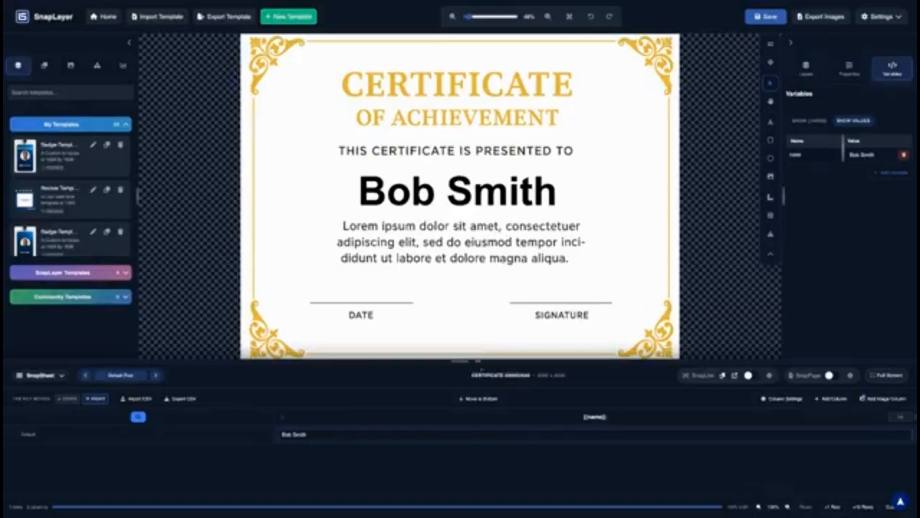
Add two sheet rows and place a new text element on the DATE line
{"action": "left_click", "coordinate": [835, 508]}
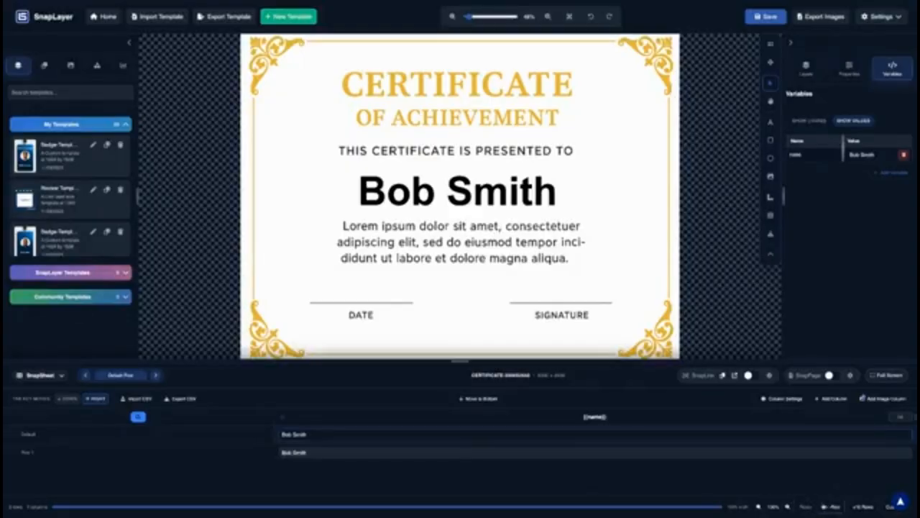
{"action": "left_click", "coordinate": [831, 507]}
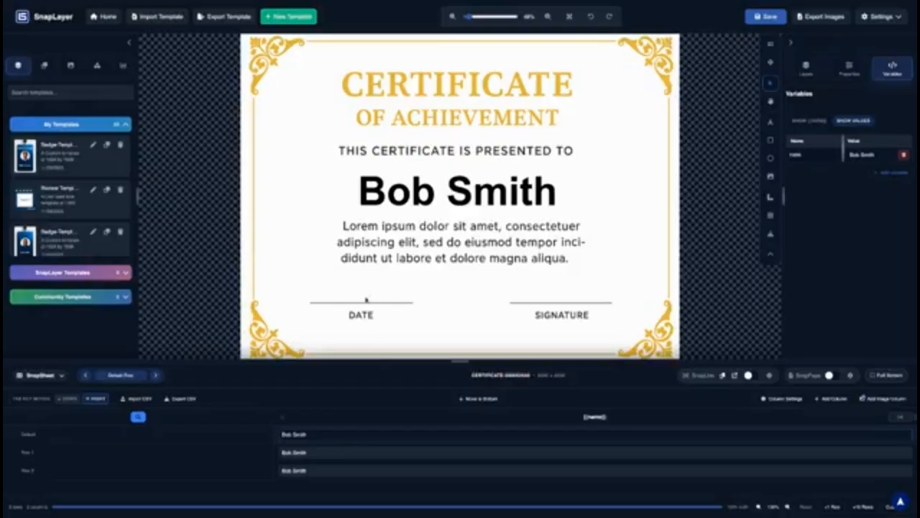
{"action": "left_click", "coordinate": [457, 193]}
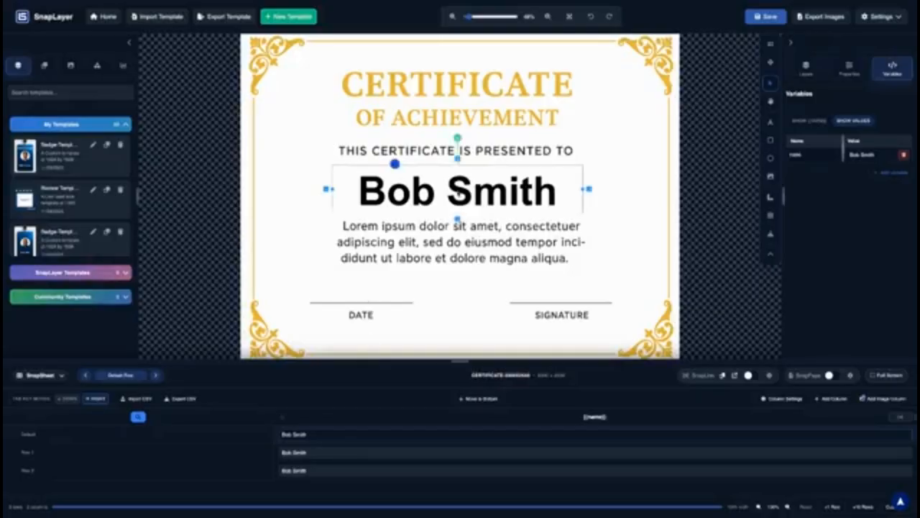
{"action": "left_click", "coordinate": [771, 123]}
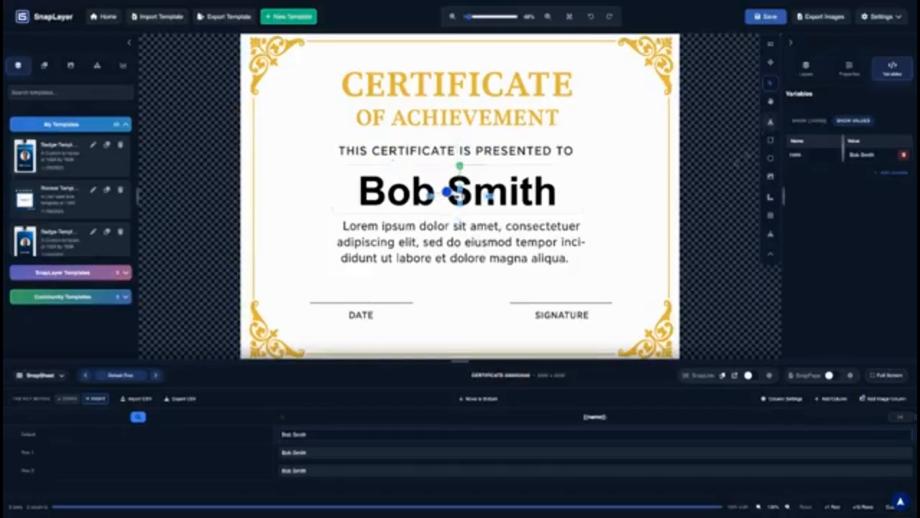
{"action": "left_click_drag", "start_coordinate": [448, 192], "coordinate": [356, 298]}
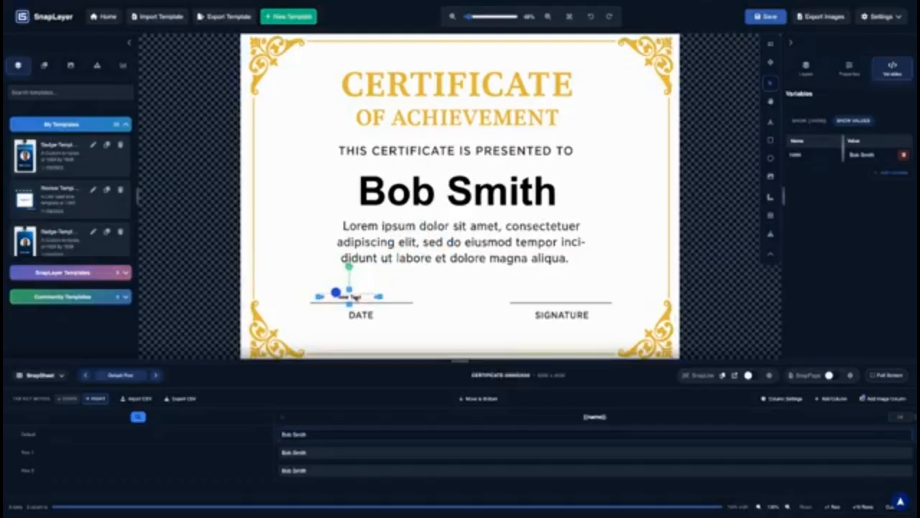
Add a template variable named date with default value November, 24 2025
{"action": "double_click", "coordinate": [355, 299]}
{"action": "left_click", "coordinate": [371, 289]}
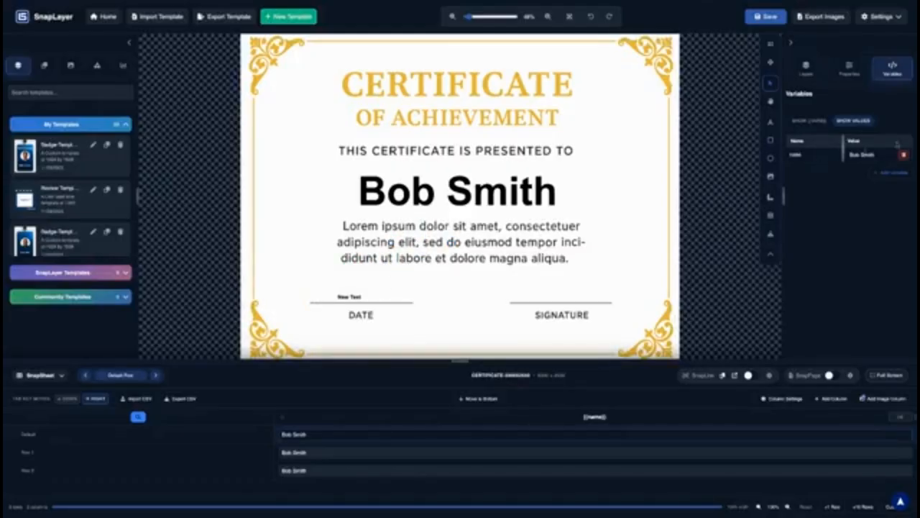
{"action": "left_click", "coordinate": [890, 172]}
{"action": "double_click", "coordinate": [805, 170]}
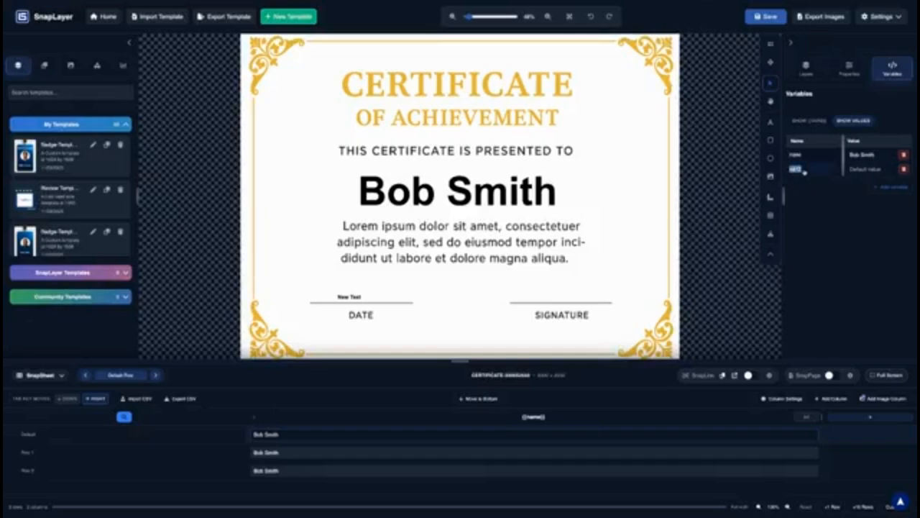
{"action": "type", "text": "date"}
{"action": "left_click", "coordinate": [872, 169]}
{"action": "double_click", "coordinate": [873, 169]}
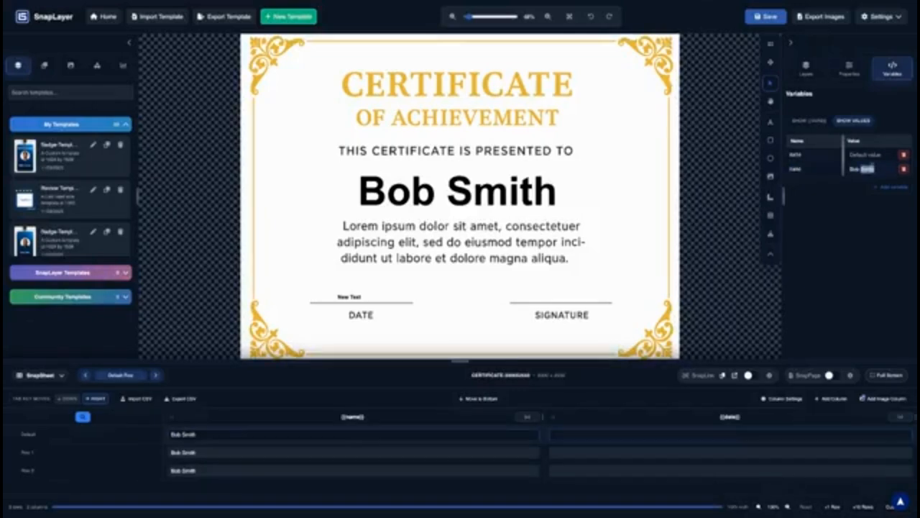
{"action": "left_click", "coordinate": [872, 156]}
{"action": "type", "text": "11-22-25"}
{"action": "key", "text": "ctrl+a"}
{"action": "type", "text": "Tod20"}
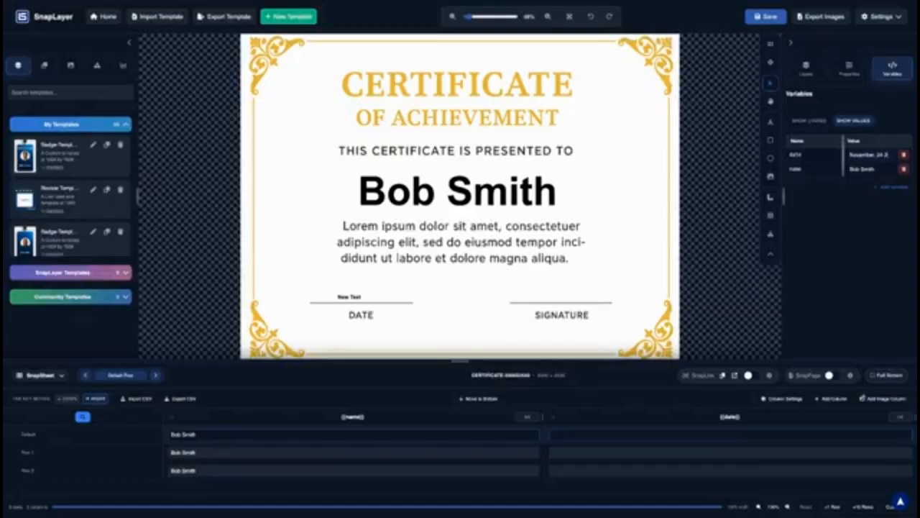
{"action": "type", "text": "25"}
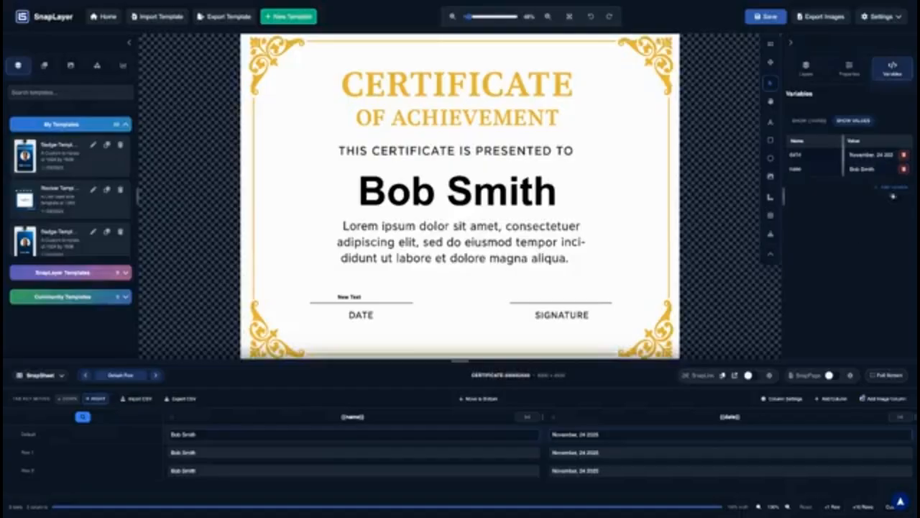
Replace the DATE-line text with only the {{date}} variable
{"action": "double_click", "coordinate": [348, 298]}
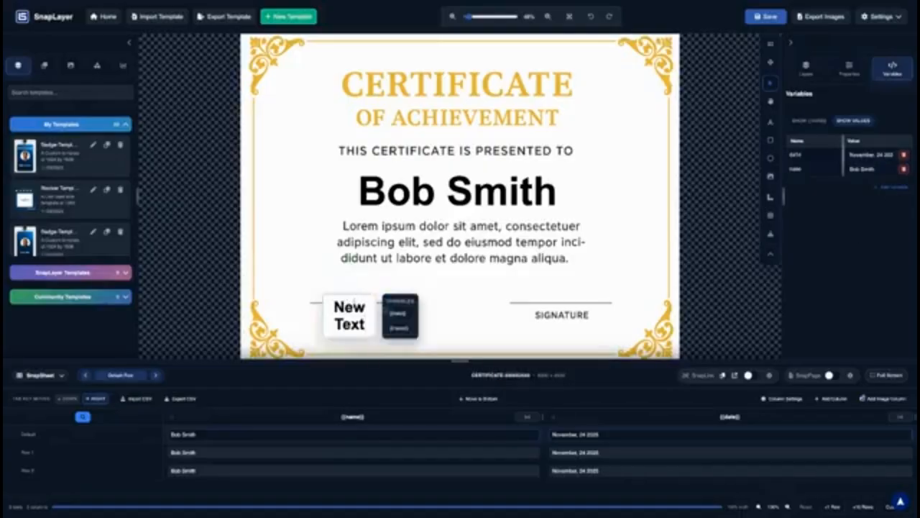
{"action": "left_click", "coordinate": [401, 314]}
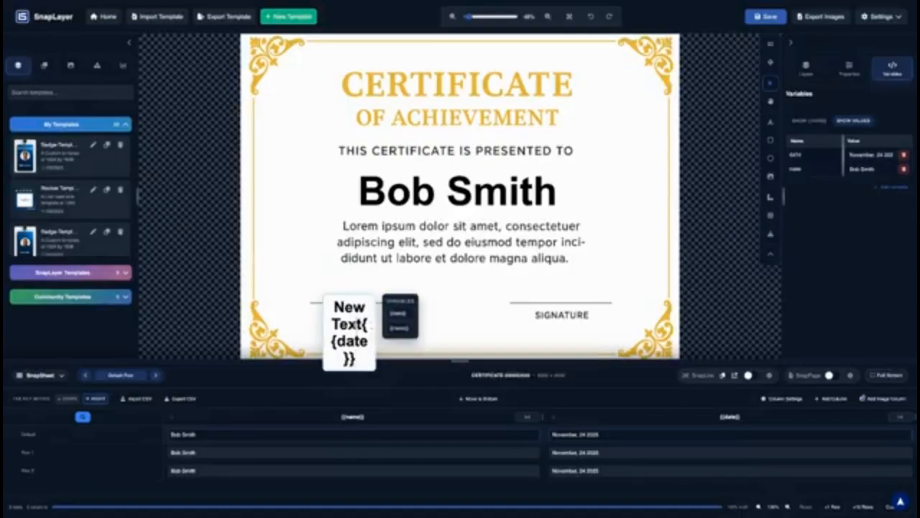
{"action": "double_click", "coordinate": [349, 325]}
{"action": "key", "text": "ctrl+a"}
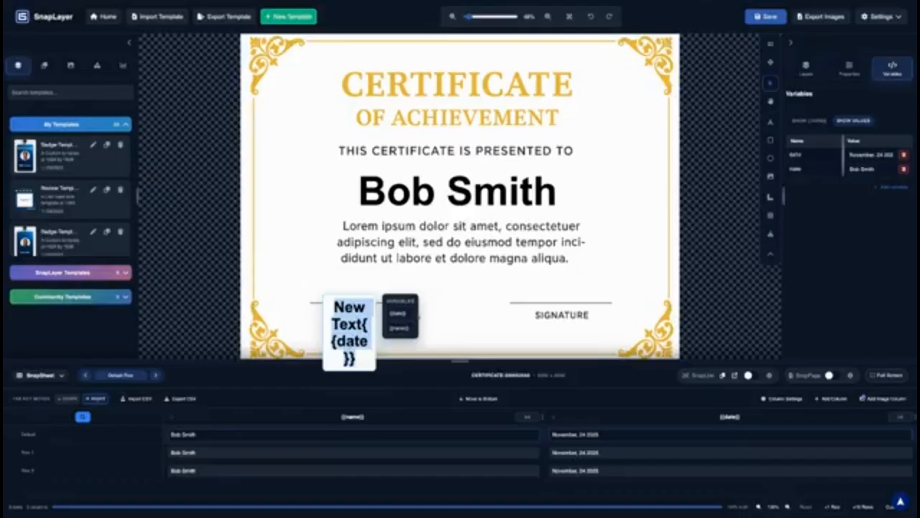
{"action": "left_click", "coordinate": [399, 314]}
{"action": "left_click", "coordinate": [458, 306]}
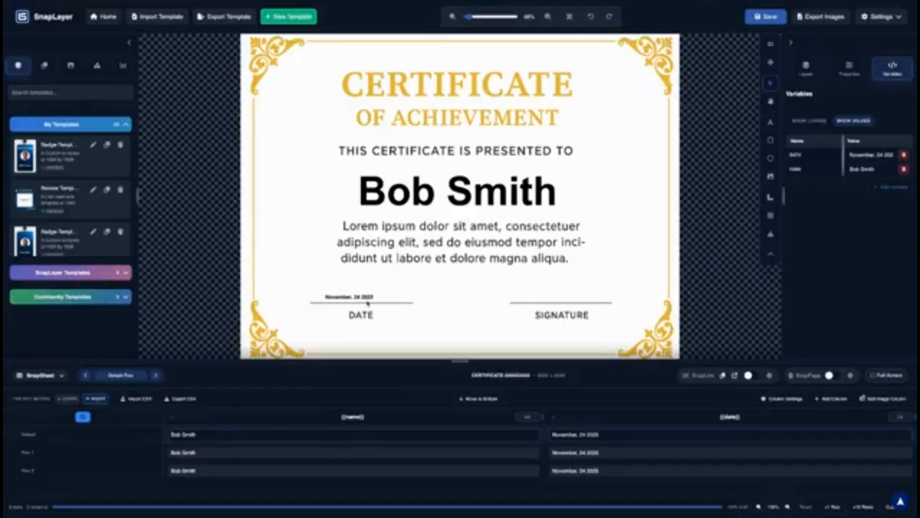
Widen the date text box and enlarge its Font Scaling size range
{"action": "left_click", "coordinate": [335, 294]}
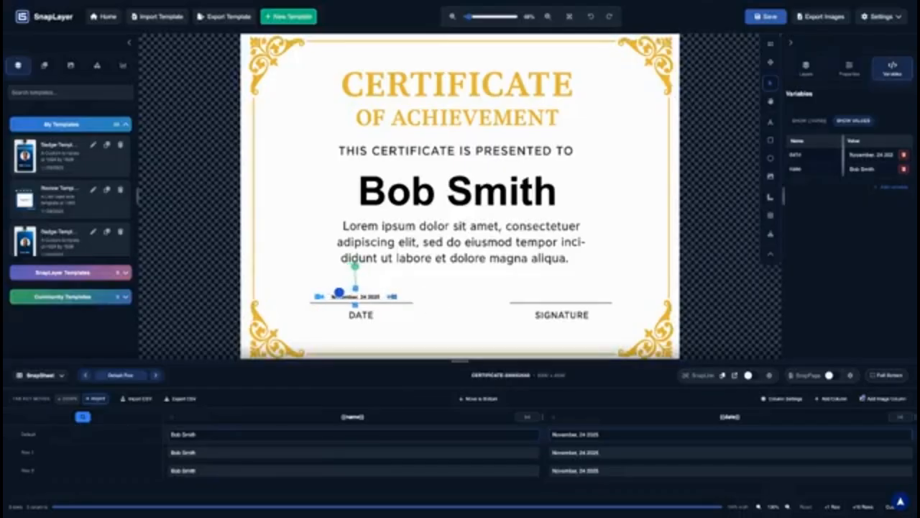
{"action": "left_click_drag", "start_coordinate": [394, 296], "coordinate": [413, 296]}
{"action": "left_click_drag", "start_coordinate": [318, 296], "coordinate": [302, 296]}
{"action": "left_click_drag", "start_coordinate": [412, 296], "coordinate": [421, 297]}
{"action": "left_click", "coordinate": [849, 69]}
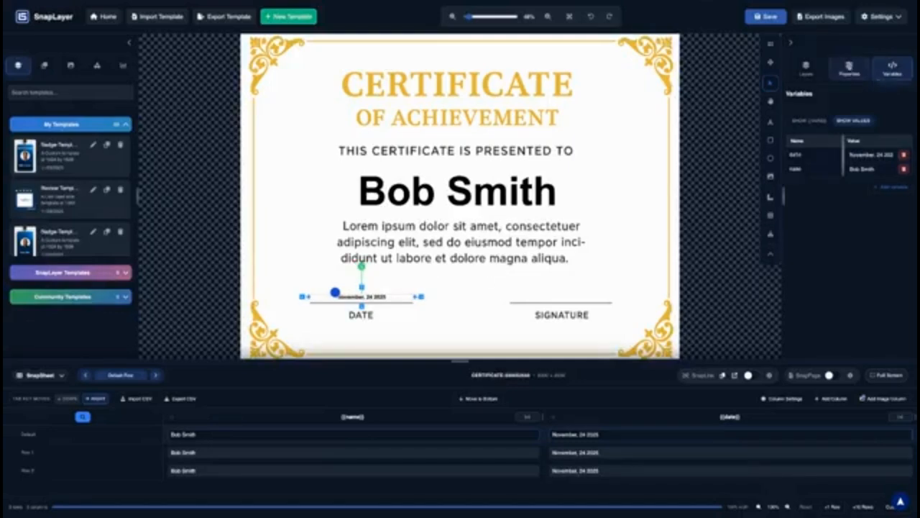
{"action": "scroll", "coordinate": [865, 252], "scroll_direction": "down", "scroll_amount": 5}
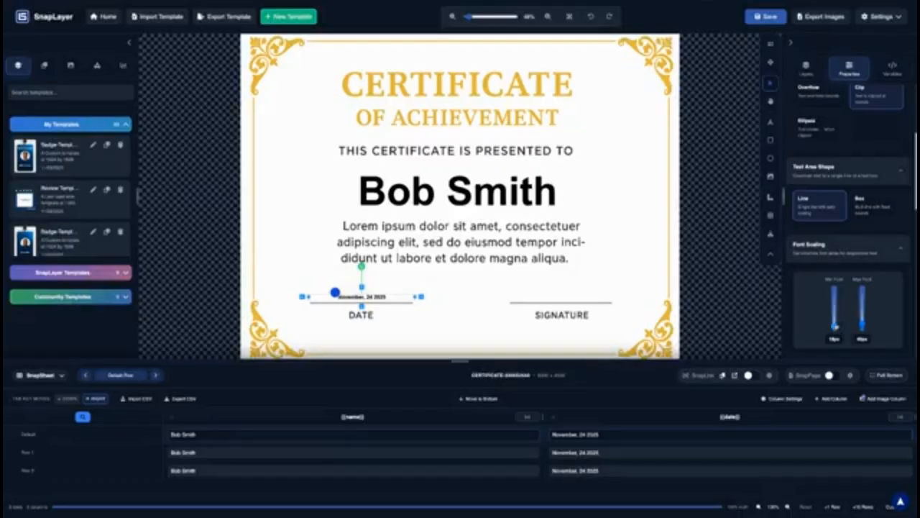
{"action": "left_click_drag", "start_coordinate": [835, 326], "coordinate": [865, 322]}
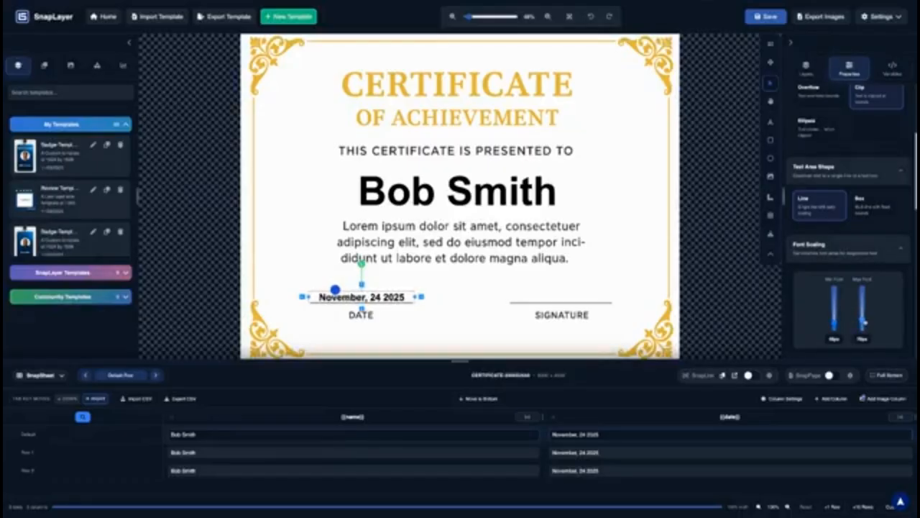
{"action": "left_click", "coordinate": [485, 317]}
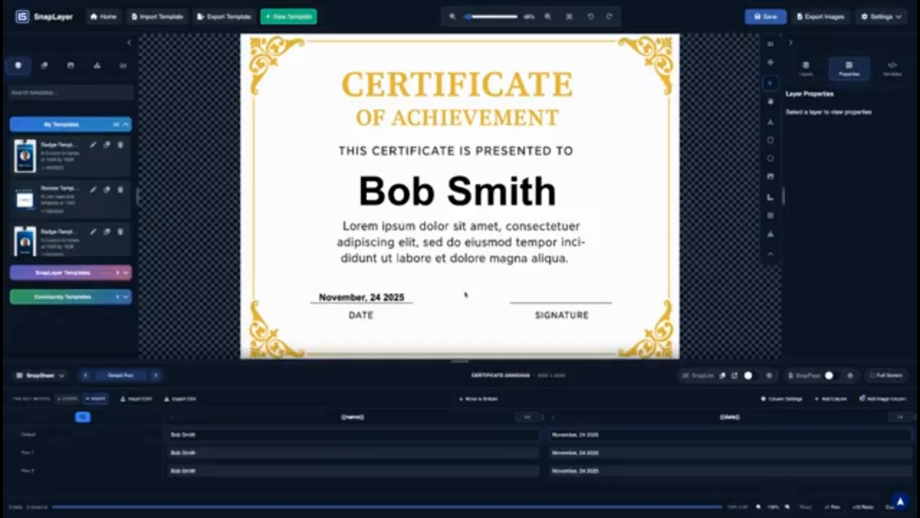
Replace Row 1's recipient name with a new full name, fixing a surname typo
{"action": "double_click", "coordinate": [211, 454]}
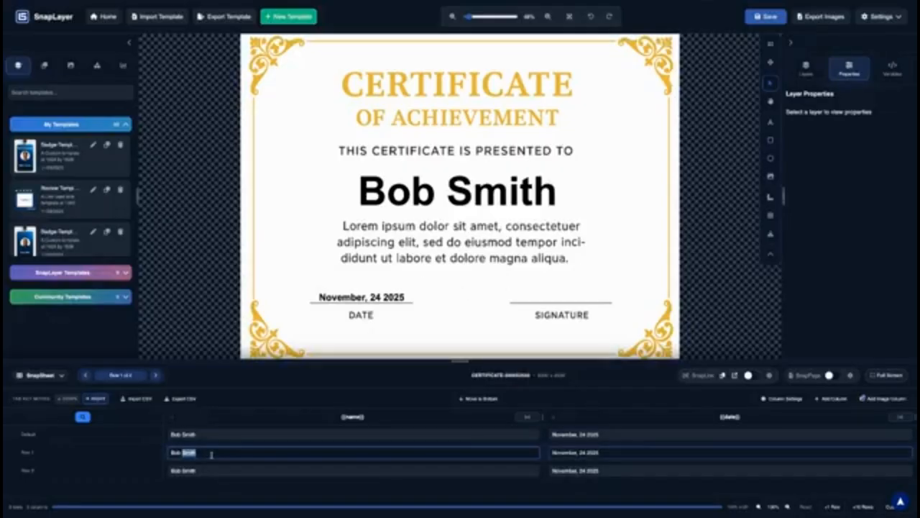
{"action": "left_click", "coordinate": [219, 454]}
{"action": "triple_click", "coordinate": [217, 454]}
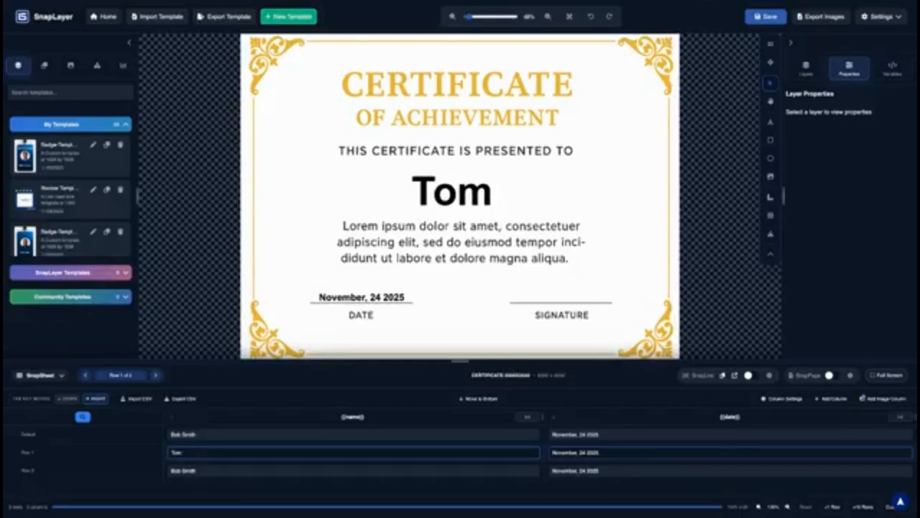
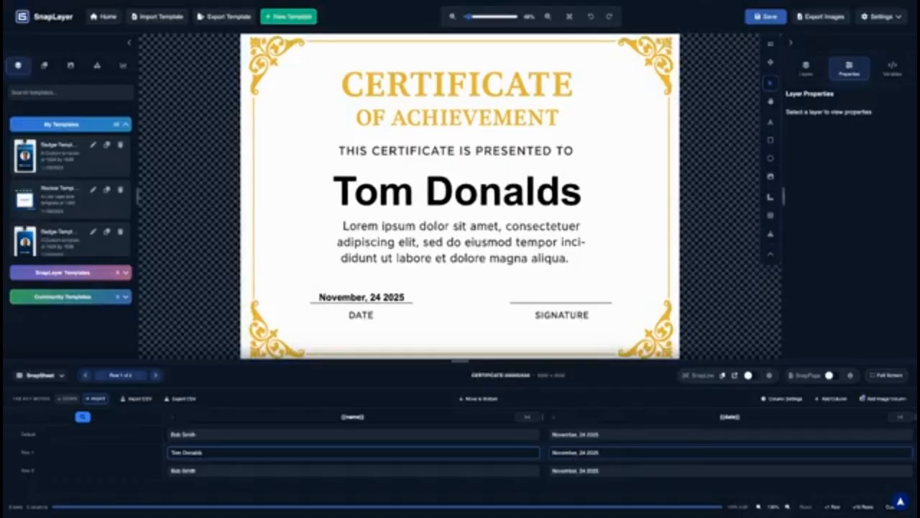
Replace Row 2's recipient name with a different full name
{"action": "triple_click", "coordinate": [205, 472]}
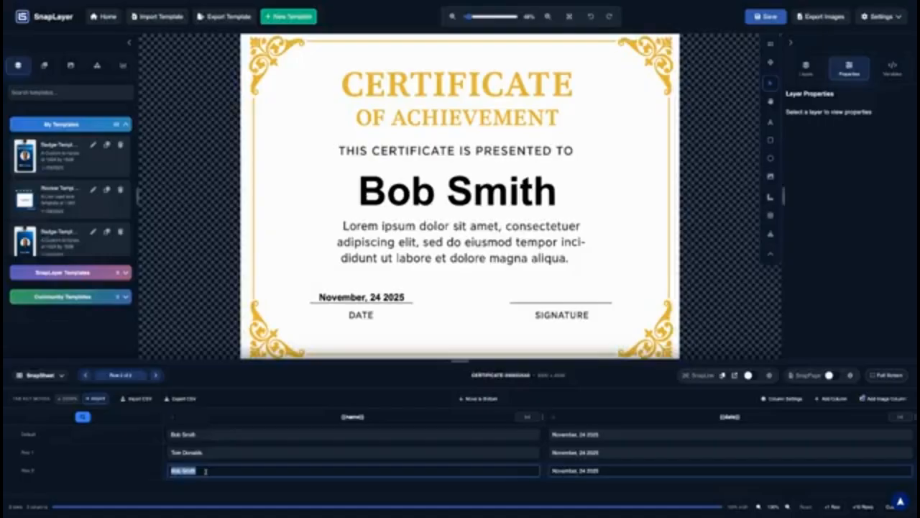
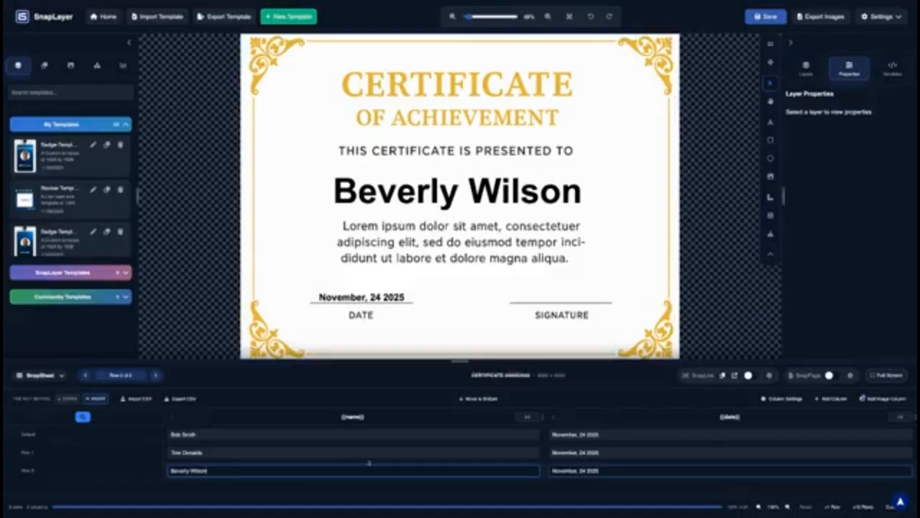
Change Row 2's date day and set Row 1's date to October, 2 2025
{"action": "left_click", "coordinate": [582, 470]}
{"action": "key", "text": "BackSpace"}
{"action": "type", "text": "2"}
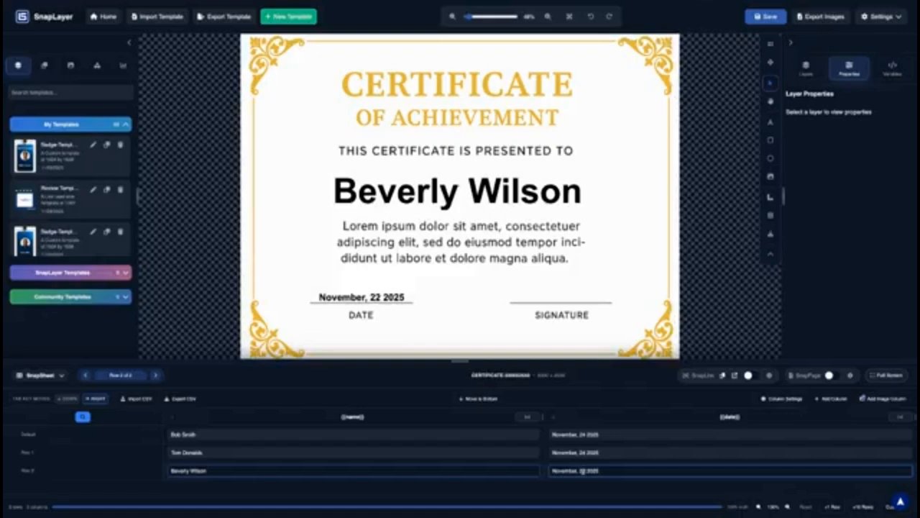
{"action": "double_click", "coordinate": [565, 452]}
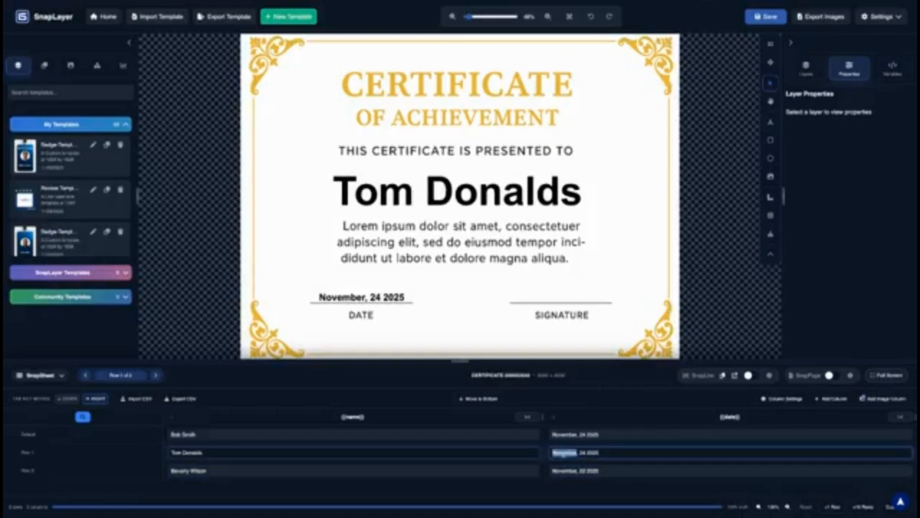
{"action": "type", "text": "October"}
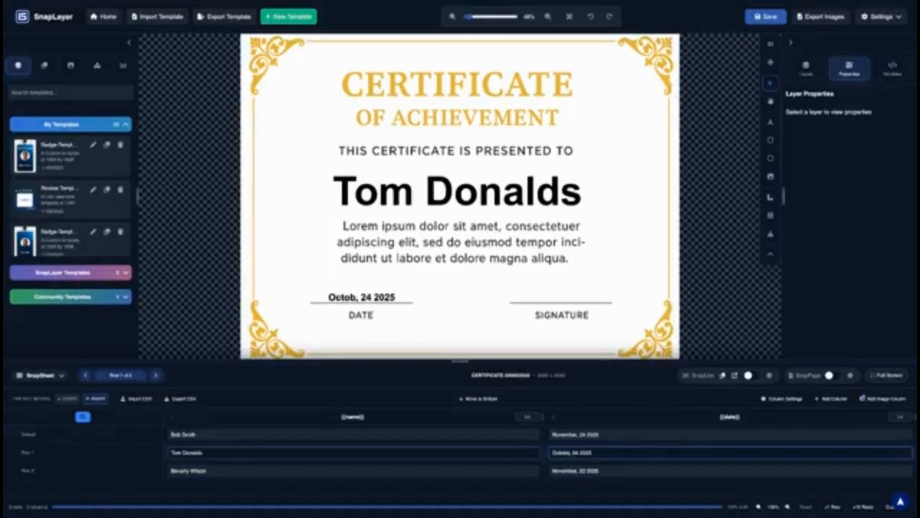
{"action": "double_click", "coordinate": [576, 452]}
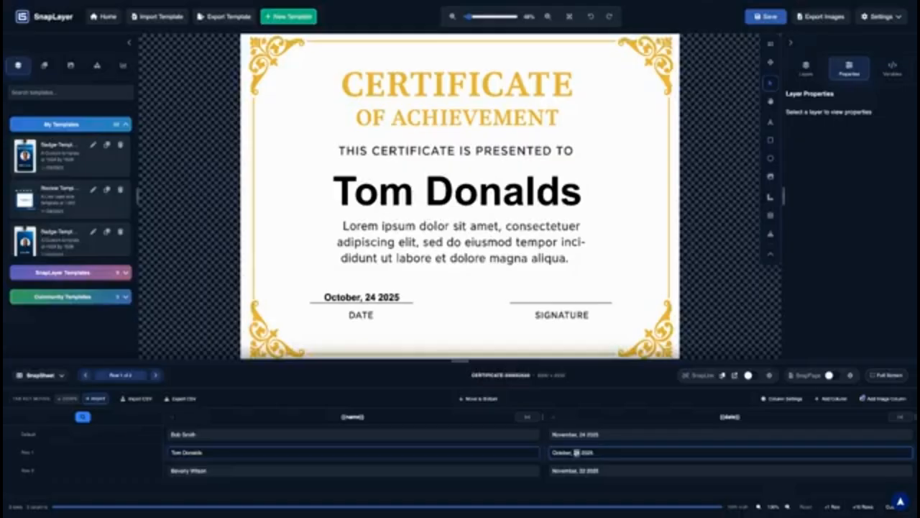
{"action": "type", "text": "2"}
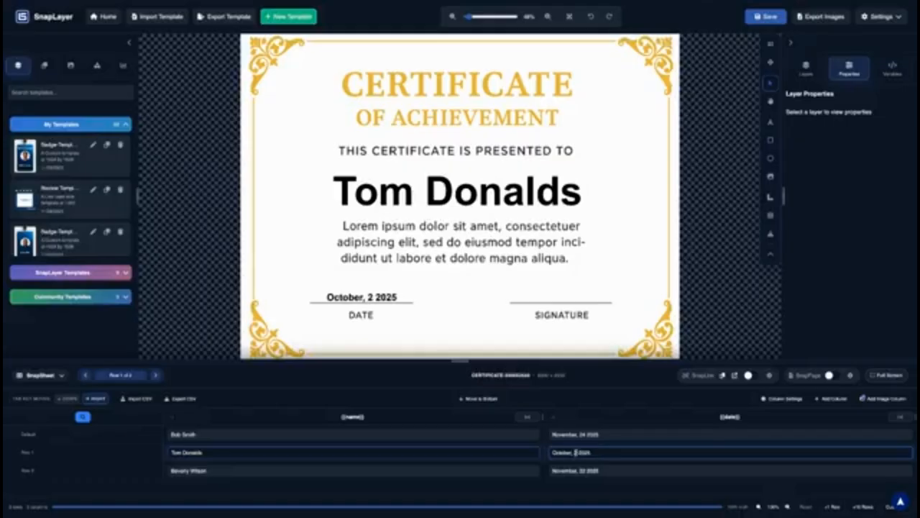
Preview the Default, Row 2, Row 1 and Row 2 certificates in turn
{"action": "left_click", "coordinate": [628, 436]}
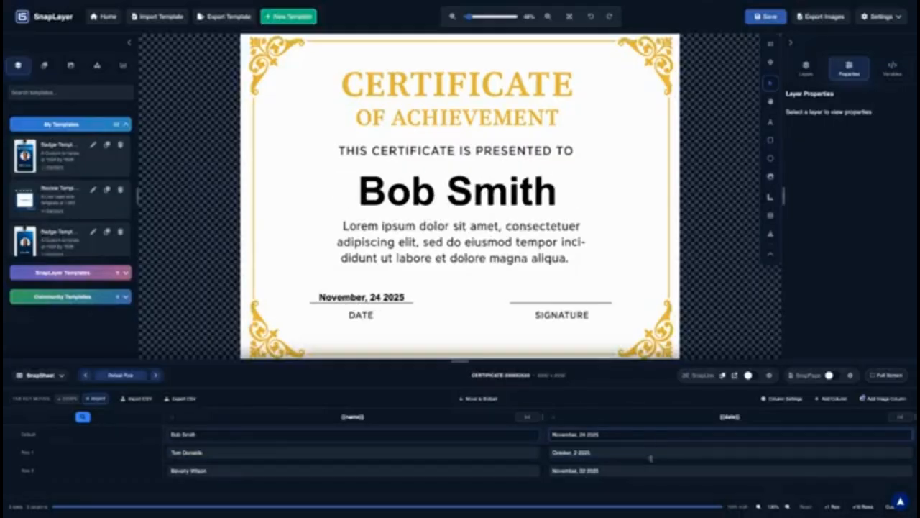
{"action": "left_click", "coordinate": [71, 470]}
{"action": "left_click", "coordinate": [70, 452]}
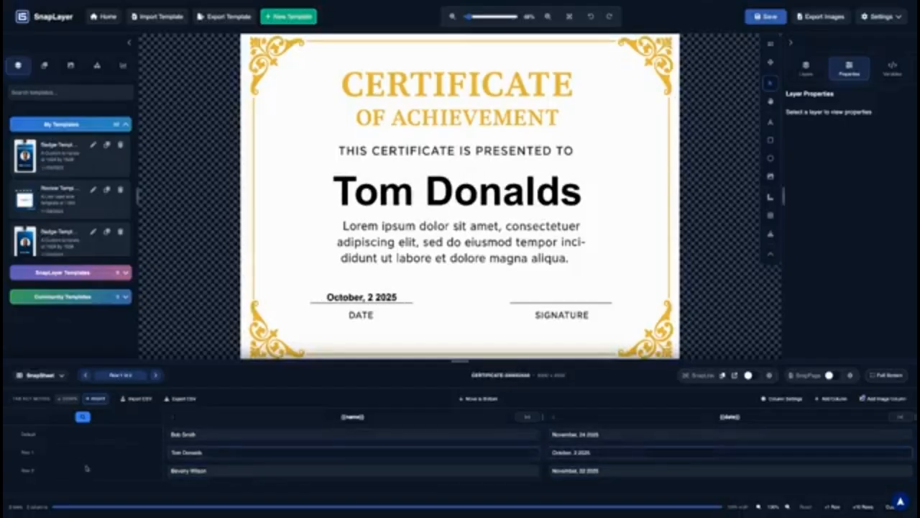
{"action": "left_click", "coordinate": [86, 471]}
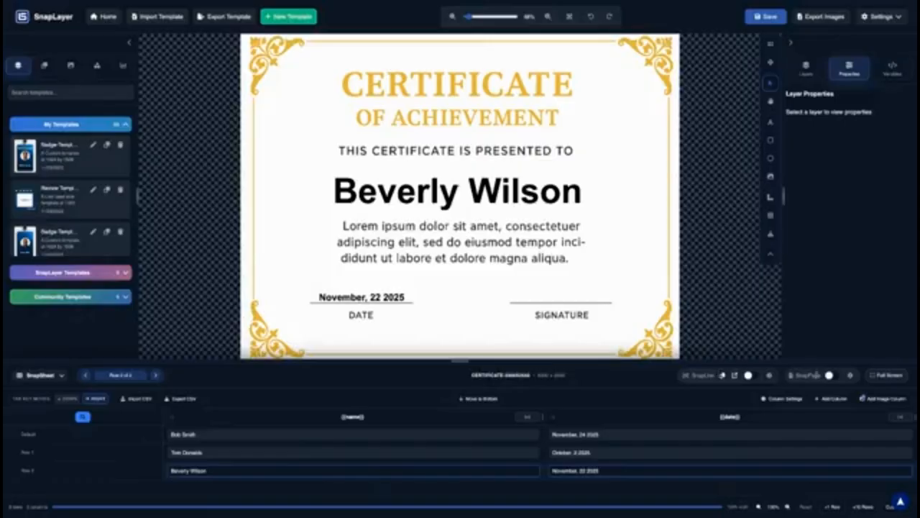
{"action": "left_click", "coordinate": [853, 376]}
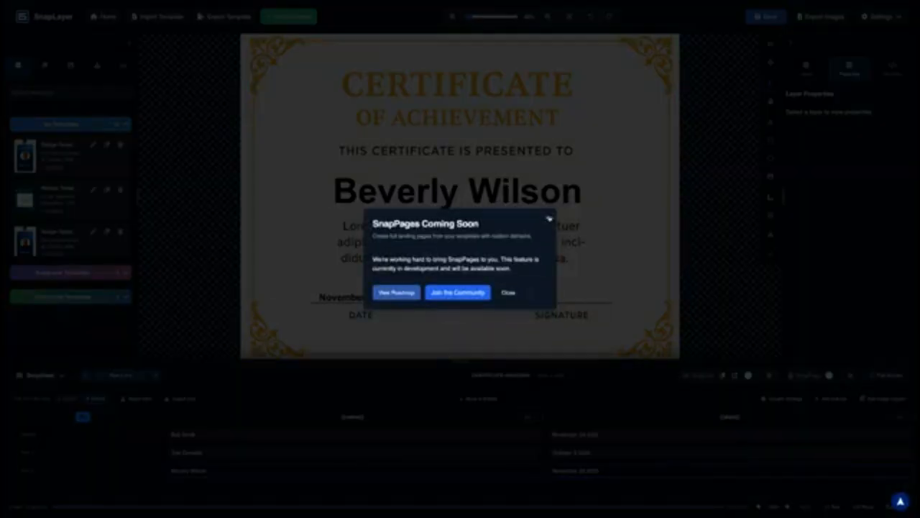
{"action": "left_click", "coordinate": [547, 217]}
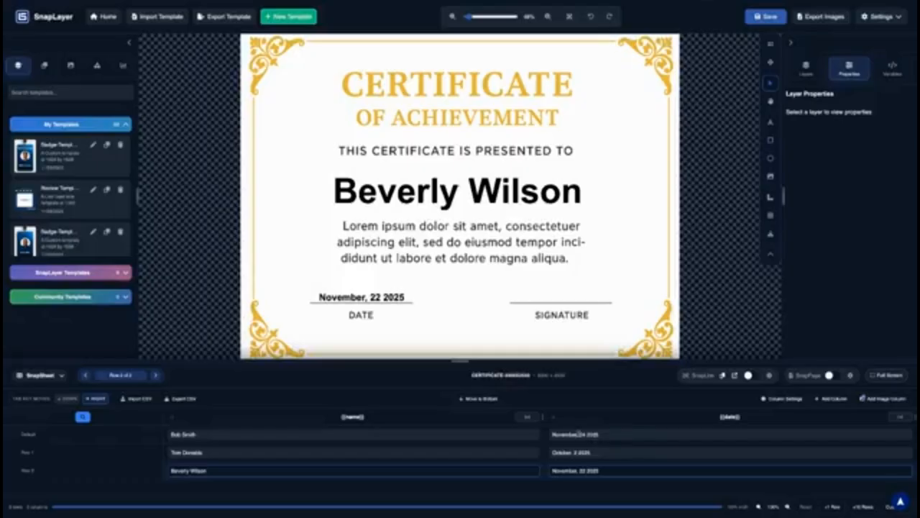
Save the certificate template to My Templates and reload the editor page
{"action": "left_click", "coordinate": [764, 16]}
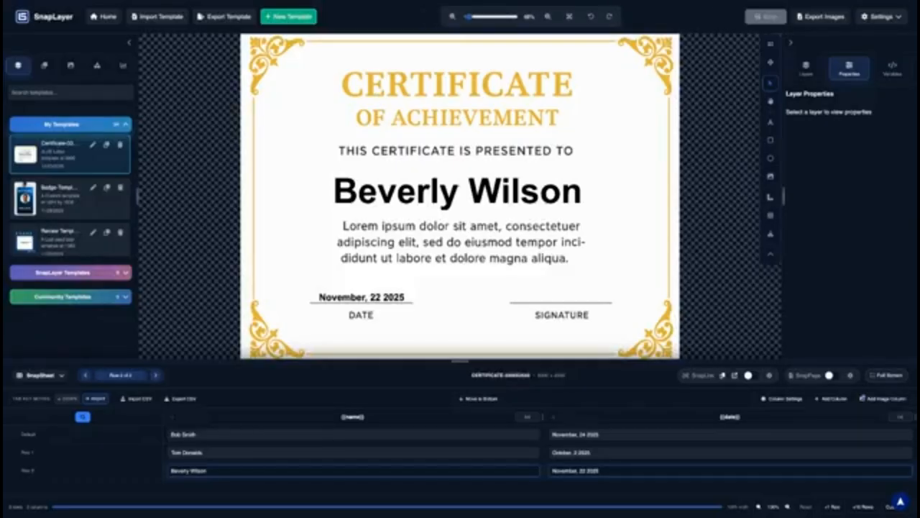
{"action": "key", "text": "ctrl+r"}
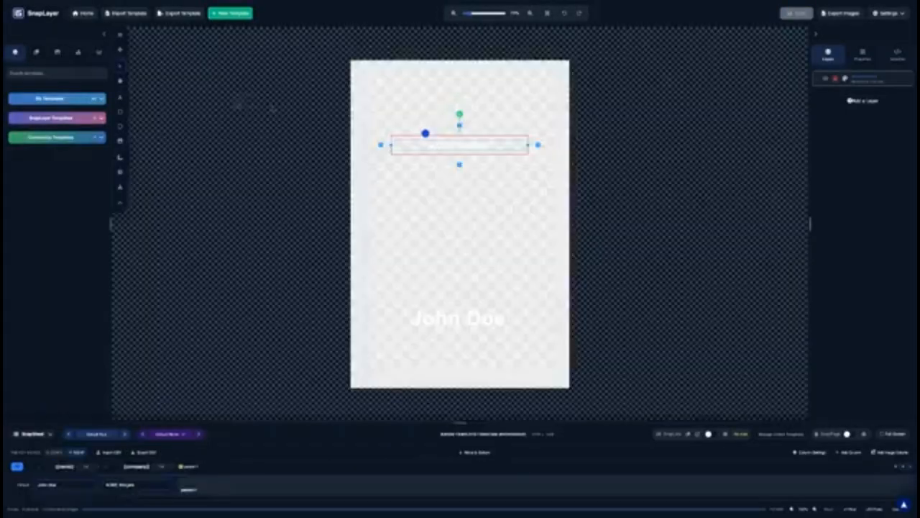
Reopen the Certificate template from My Templates, saving the badge's unsaved changes first
{"action": "left_click", "coordinate": [83, 100]}
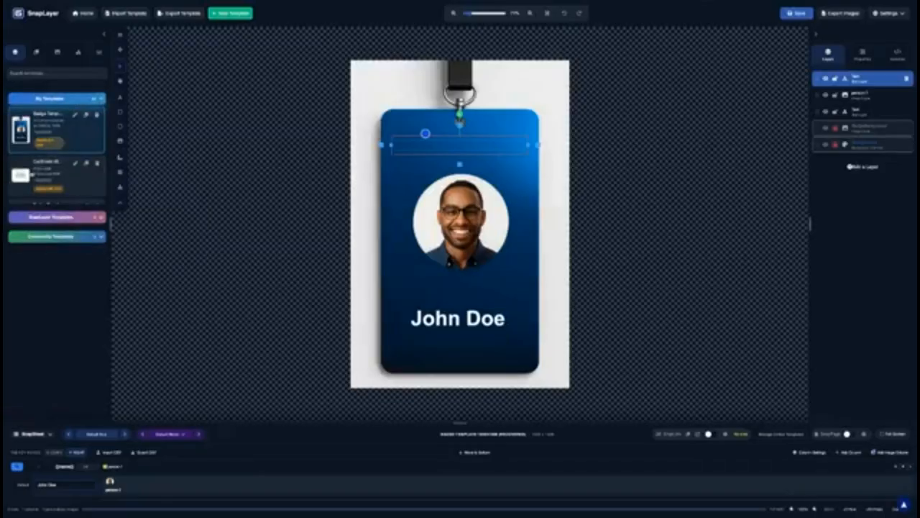
{"action": "left_click", "coordinate": [32, 174]}
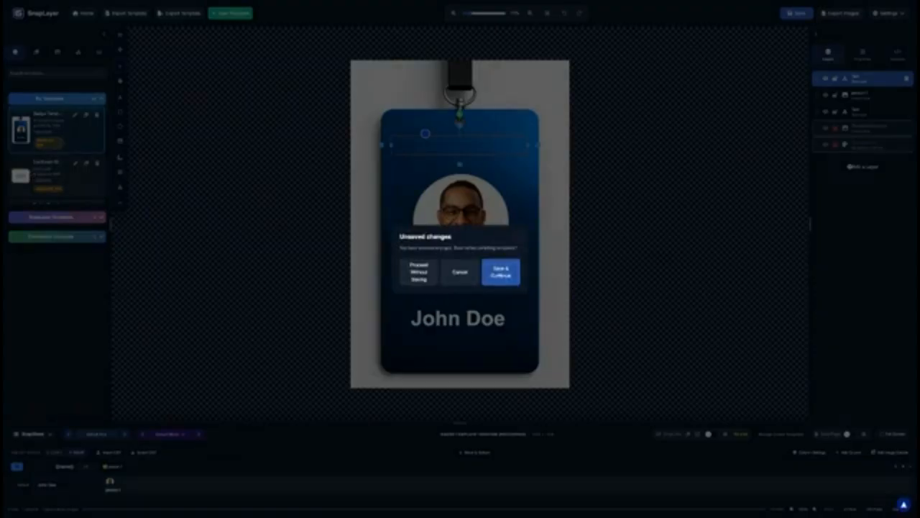
{"action": "left_click", "coordinate": [496, 275]}
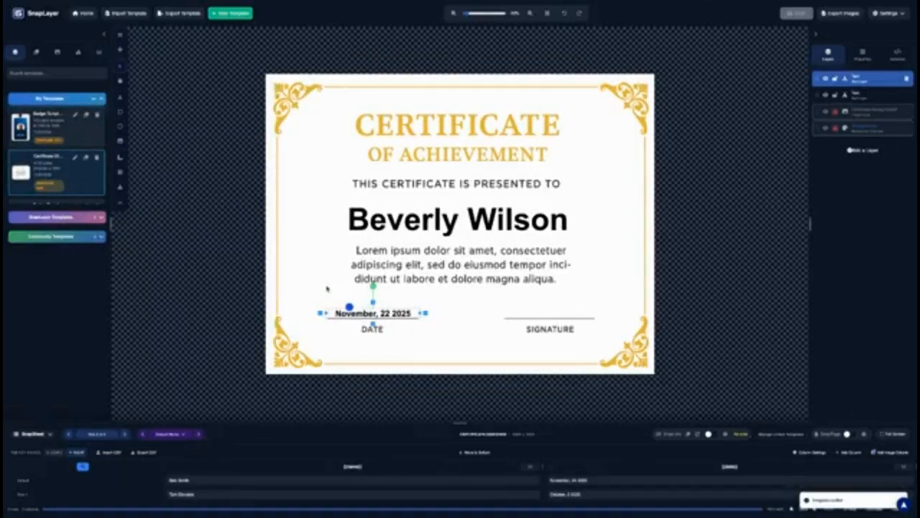
{"action": "scroll", "coordinate": [69, 150], "scroll_direction": "down", "scroll_amount": 3}
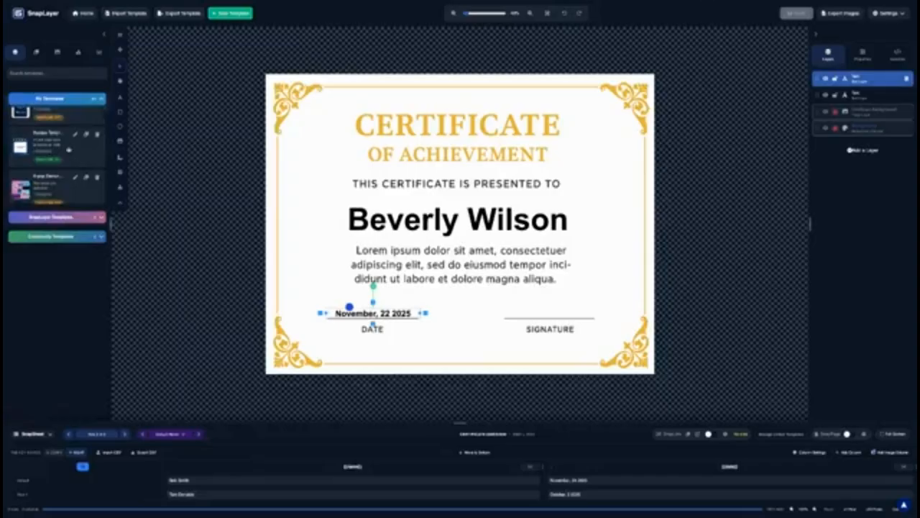
Open the Review template, enlarge the data sheet, and turn on SnapLink
{"action": "left_click", "coordinate": [69, 149]}
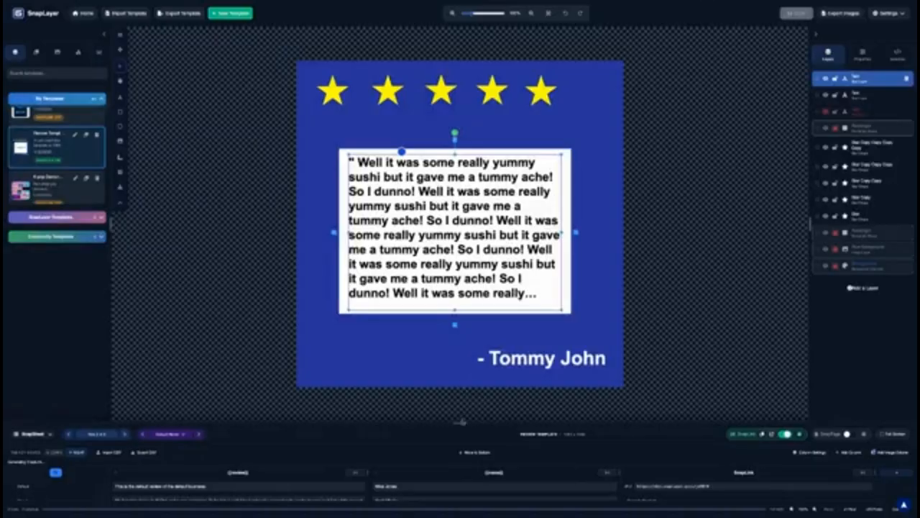
{"action": "left_click_drag", "start_coordinate": [462, 423], "coordinate": [463, 352]}
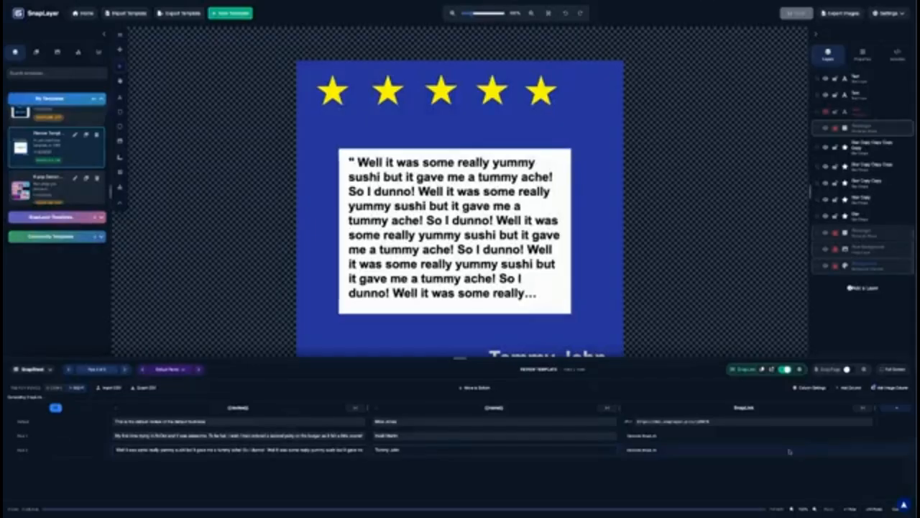
{"action": "left_click", "coordinate": [787, 369]}
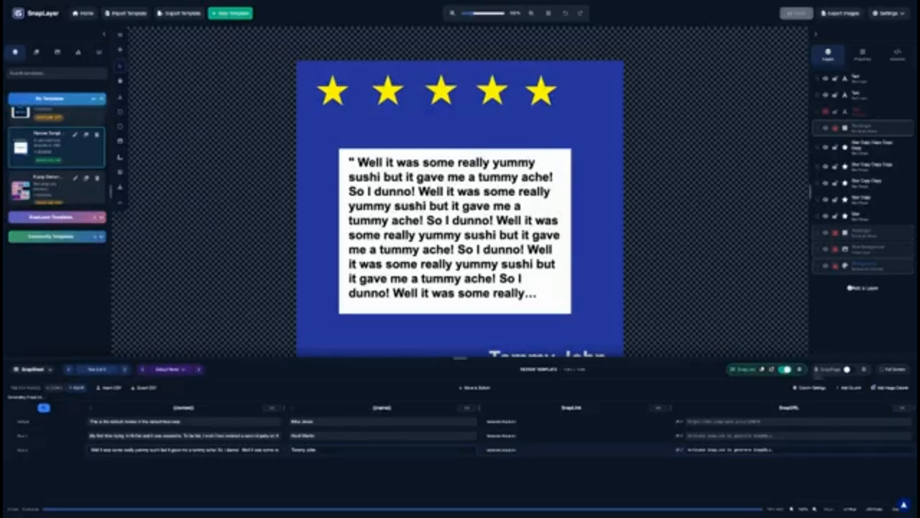
Toggle the SnapURL column's visibility off and on, then save the SnapLink to generate row URLs
{"action": "left_click", "coordinate": [801, 387]}
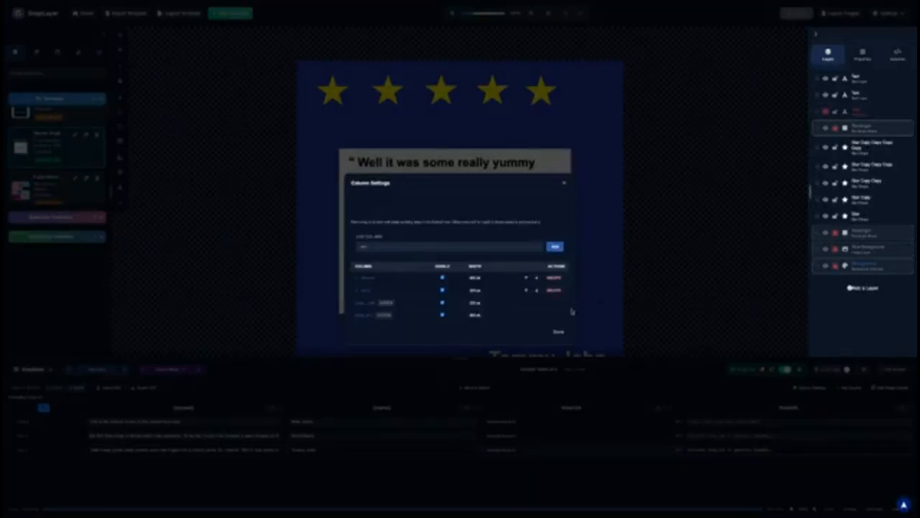
{"action": "left_click", "coordinate": [444, 316]}
{"action": "left_click", "coordinate": [444, 315]}
{"action": "left_click", "coordinate": [559, 333]}
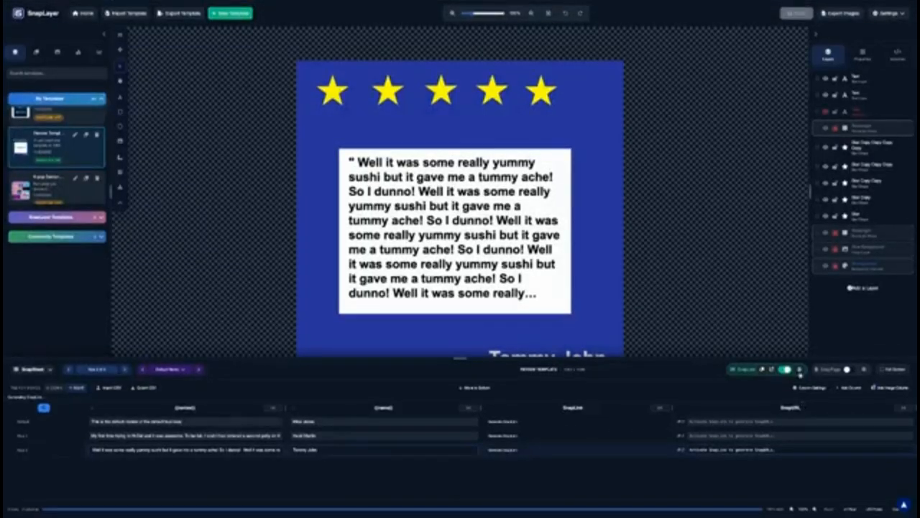
{"action": "left_click", "coordinate": [800, 369]}
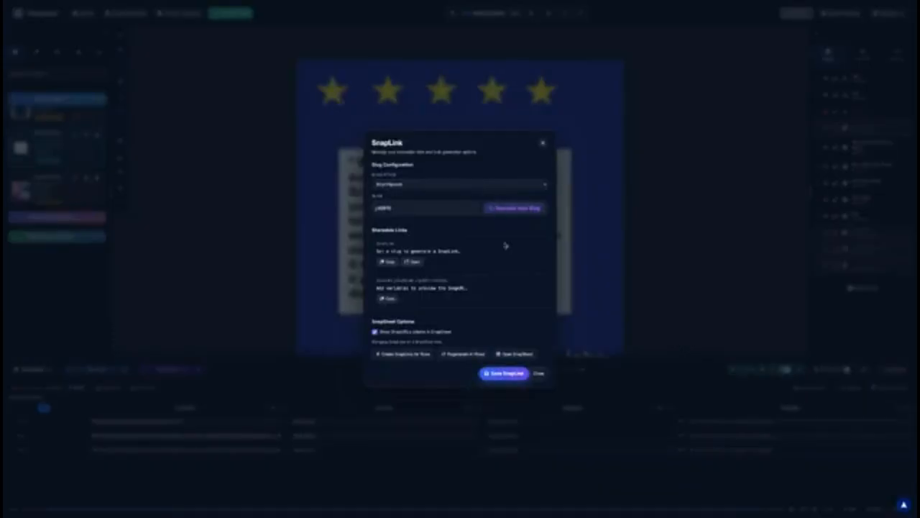
{"action": "left_click", "coordinate": [504, 373]}
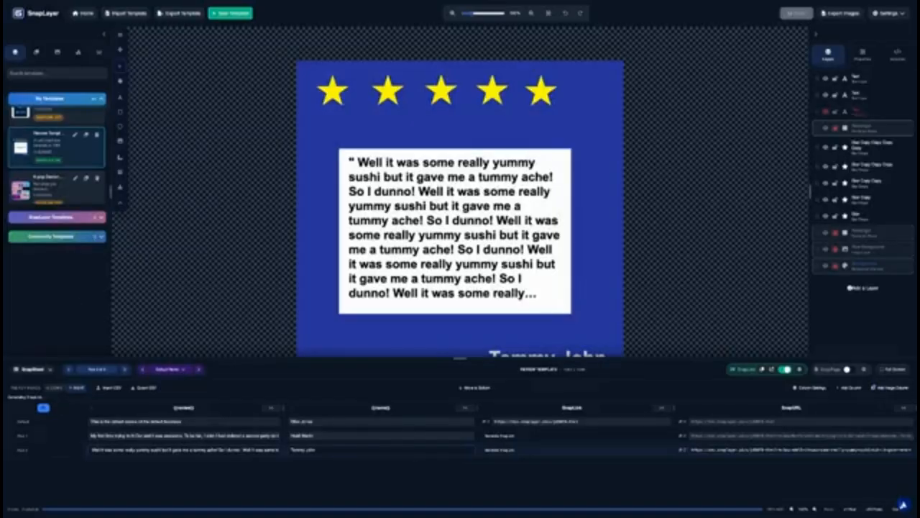
Add a sheet row with a new reviewer's name and review text 'Technical Diffculties, R'
{"action": "left_click", "coordinate": [850, 510]}
{"action": "double_click", "coordinate": [334, 463]}
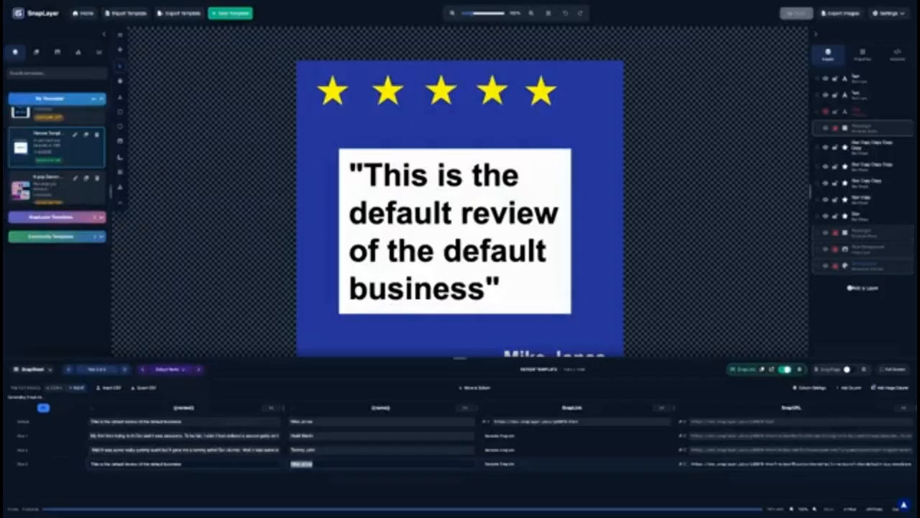
{"action": "triple_click", "coordinate": [210, 464]}
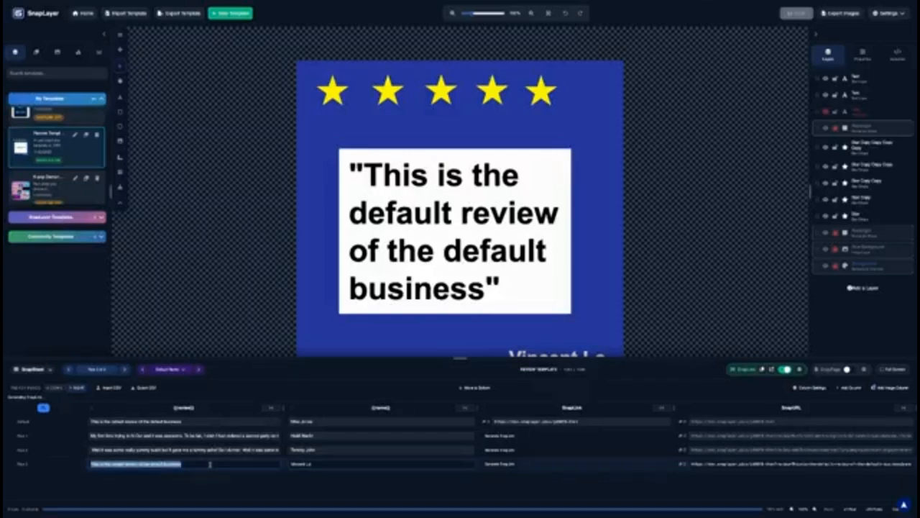
{"action": "type", "text": "Te"}
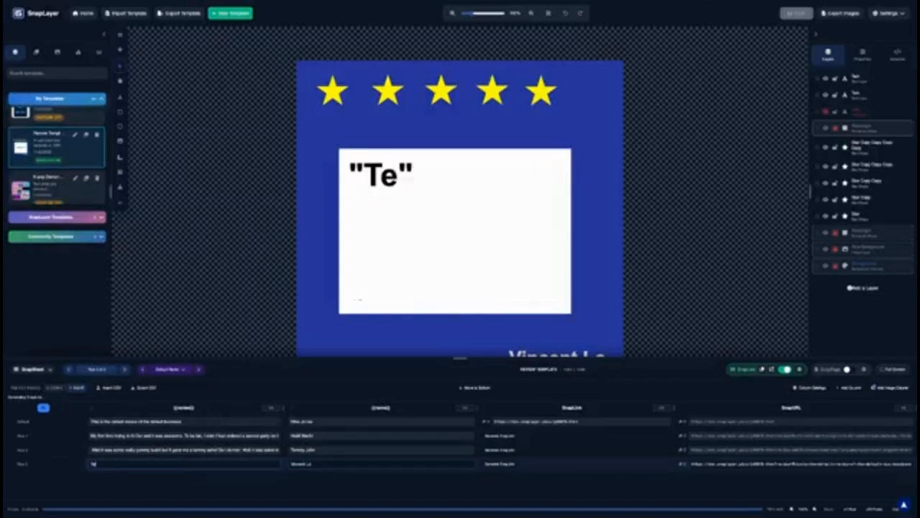
{"action": "type", "text": "chnical"}
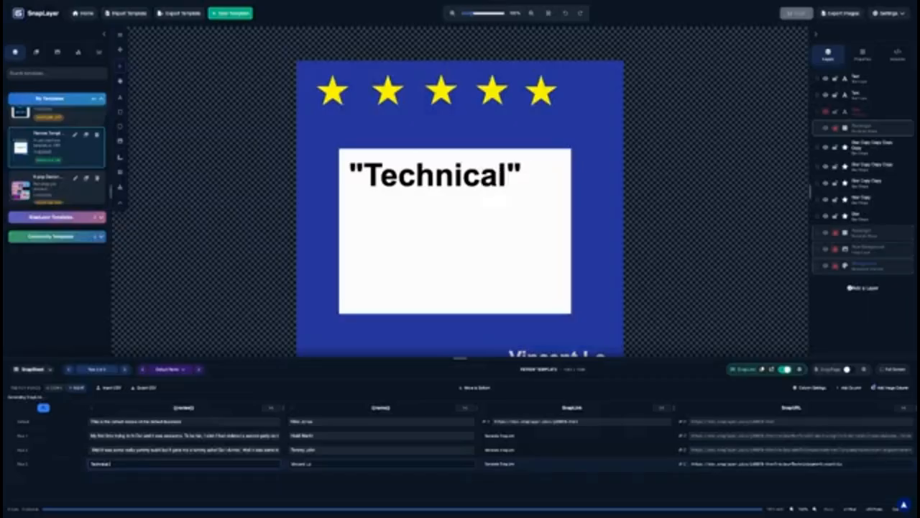
{"action": "type", "text": " Diffcultie"}
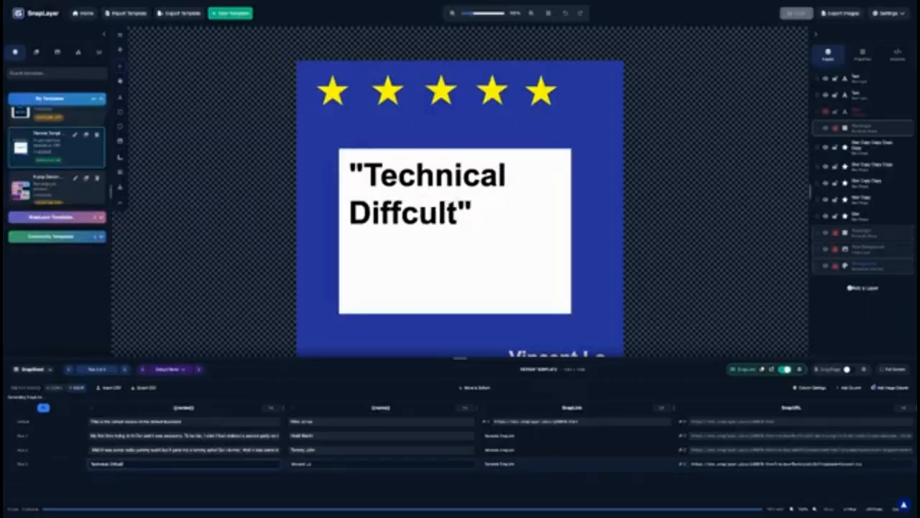
{"action": "type", "text": "s, R"}
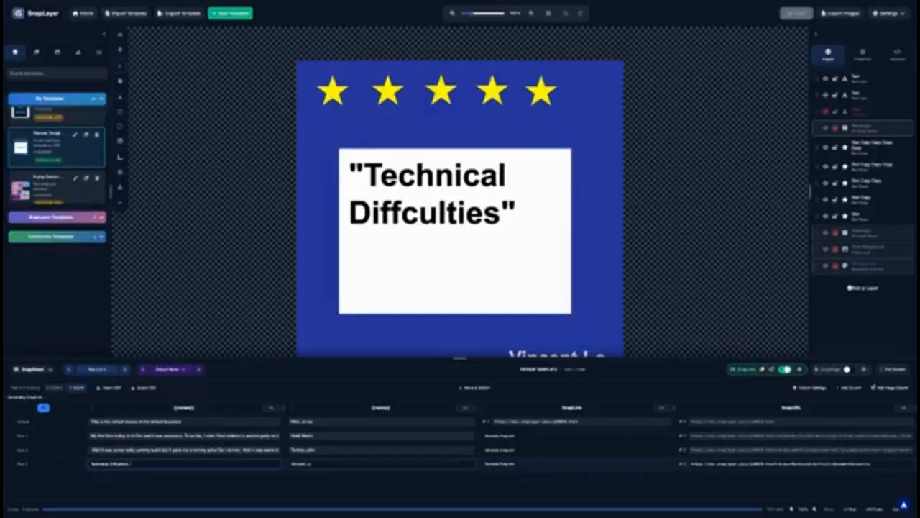
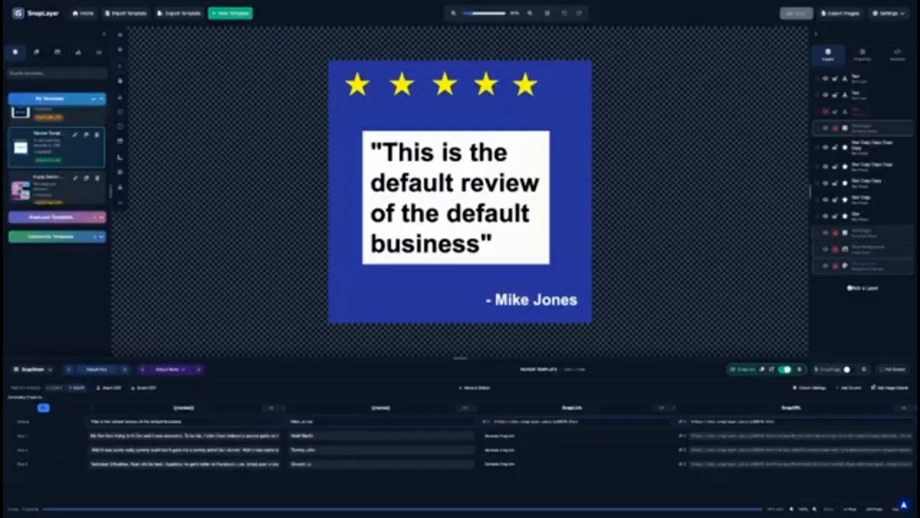
View the rendered review image on its own page, then return to the SnapLayer editor
{"action": "key", "text": "ctrl+Tab"}
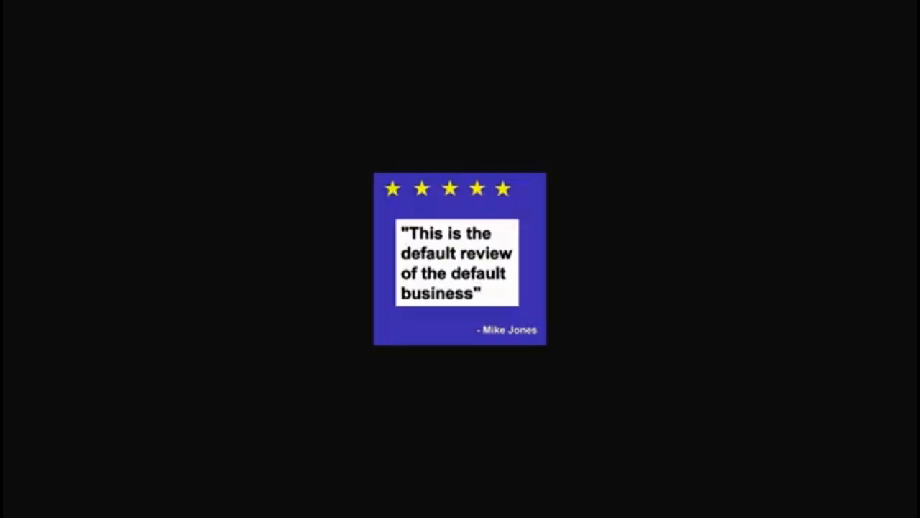
{"action": "key", "text": "ctrl+shift+Tab"}
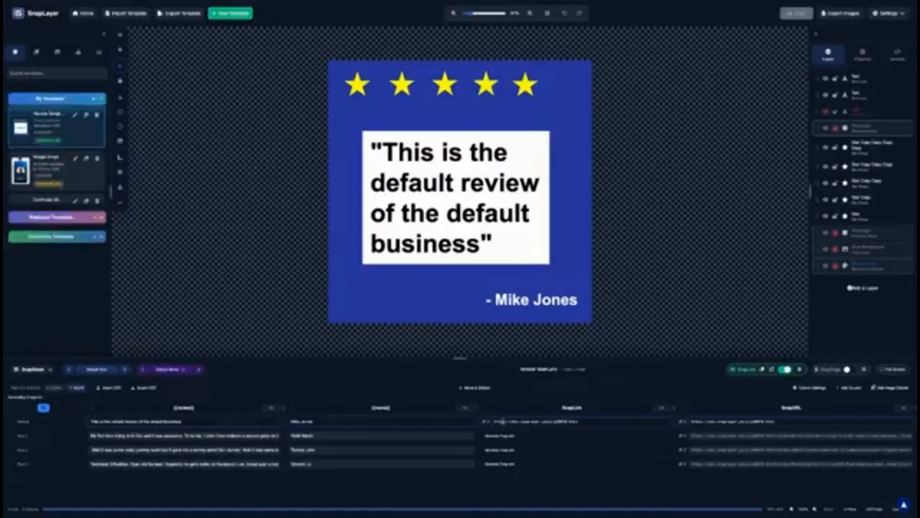
Highlight the default row's SnapLink URL, deselect it, and zoom the page in
{"action": "left_click_drag", "start_coordinate": [495, 422], "coordinate": [596, 422]}
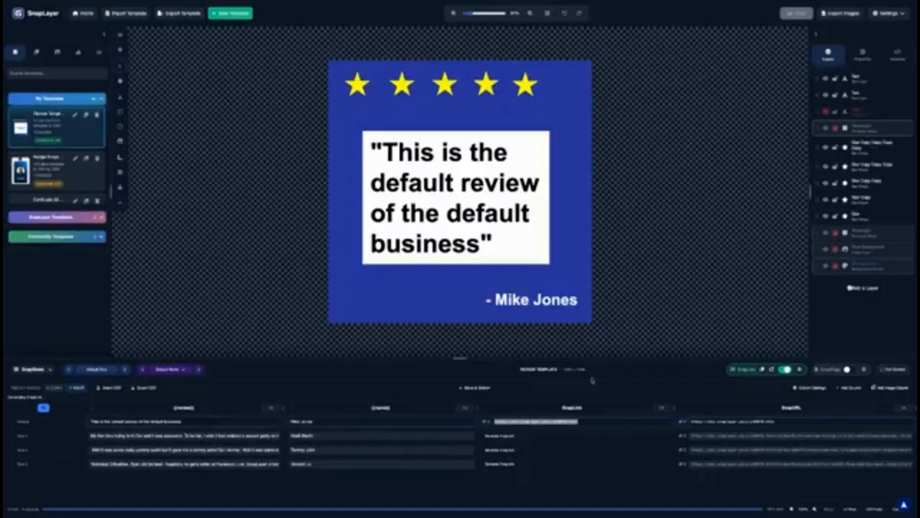
{"action": "left_click", "coordinate": [643, 374]}
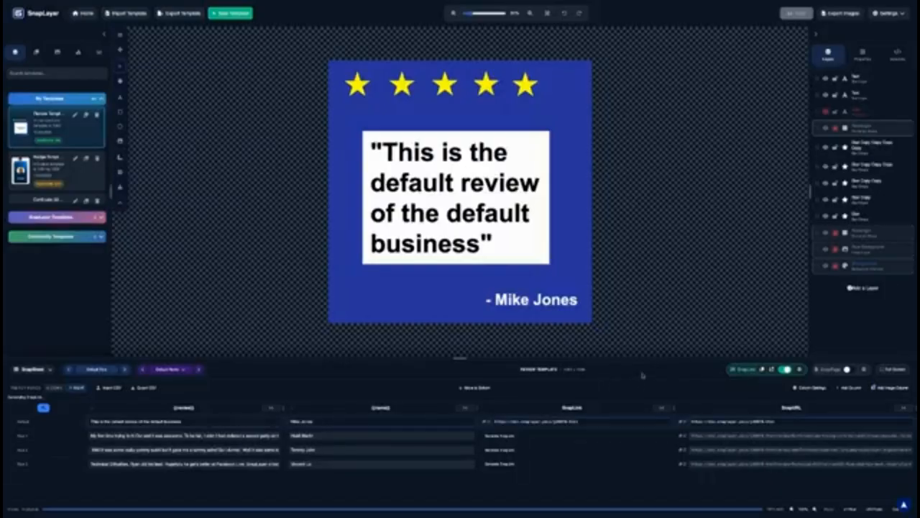
{"action": "key", "text": "ctrl+shift+plus"}
{"action": "key", "text": "ctrl+shift+plus"}
{"action": "key", "text": "ctrl+shift+plus"}
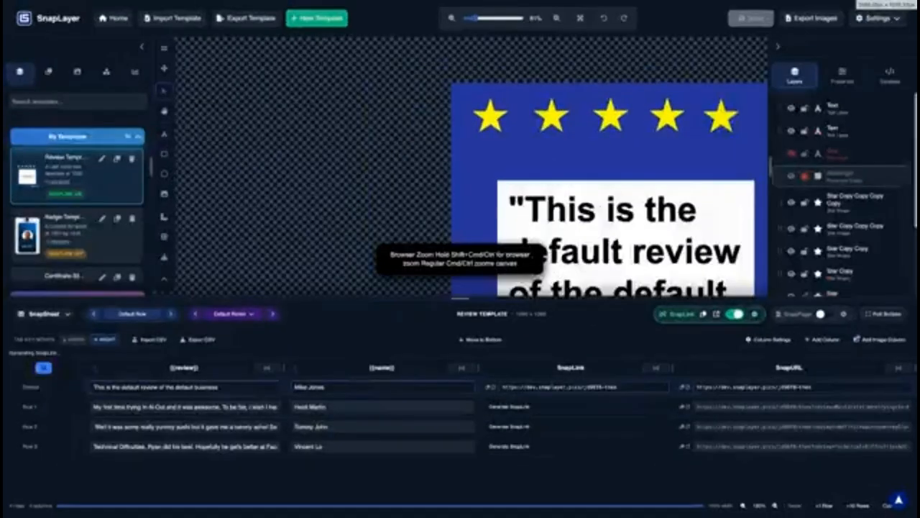
Zoom the page in again, fit the template to the canvas at 29%, and scroll Row 3's SnapURL
{"action": "key", "text": "ctrl+shift+plus"}
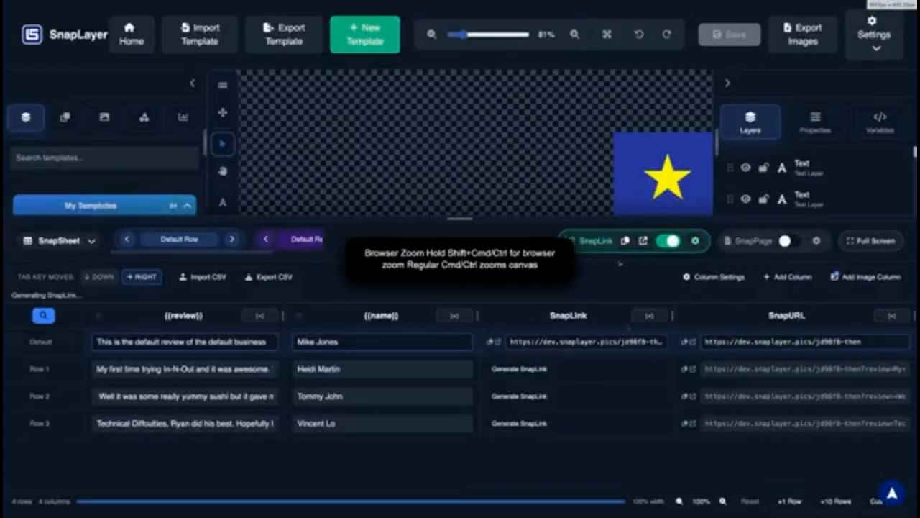
{"action": "left_click", "coordinate": [607, 34]}
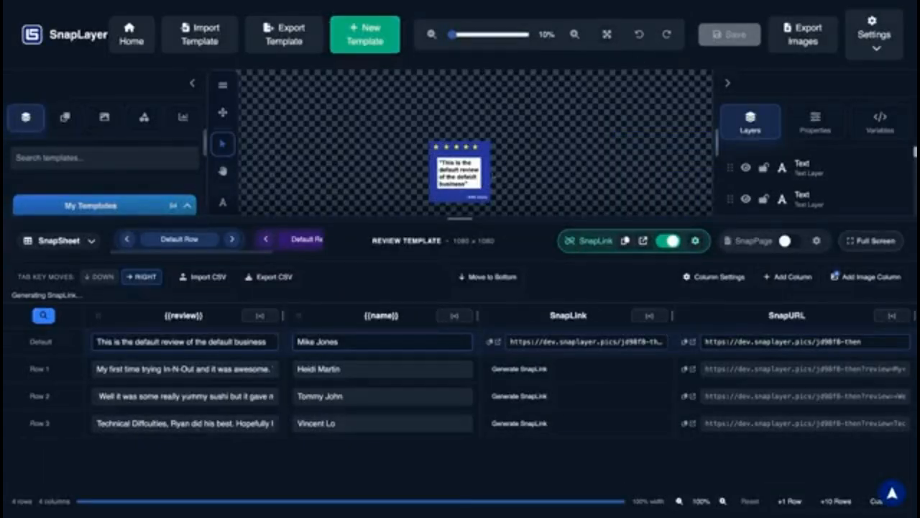
{"action": "scroll", "coordinate": [494, 173], "scroll_direction": "up", "scroll_amount": 5}
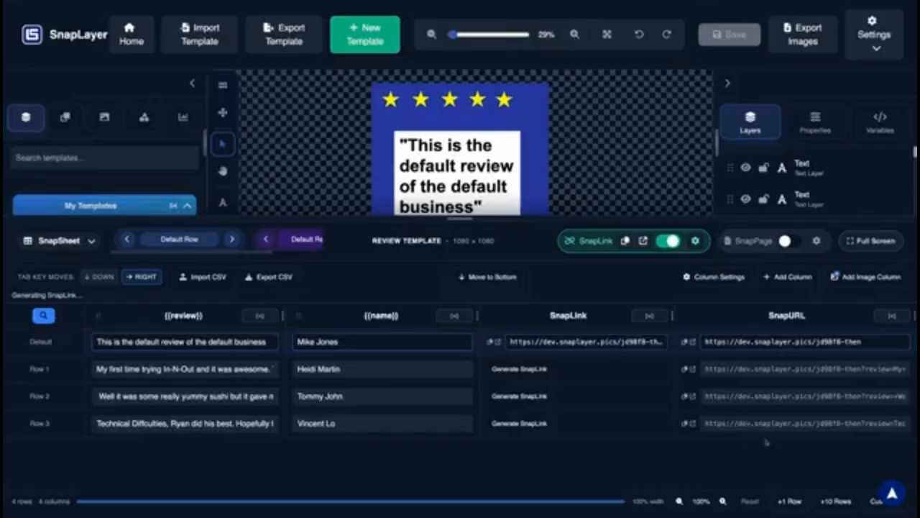
{"action": "scroll", "coordinate": [776, 424], "scroll_direction": "right", "scroll_amount": 3}
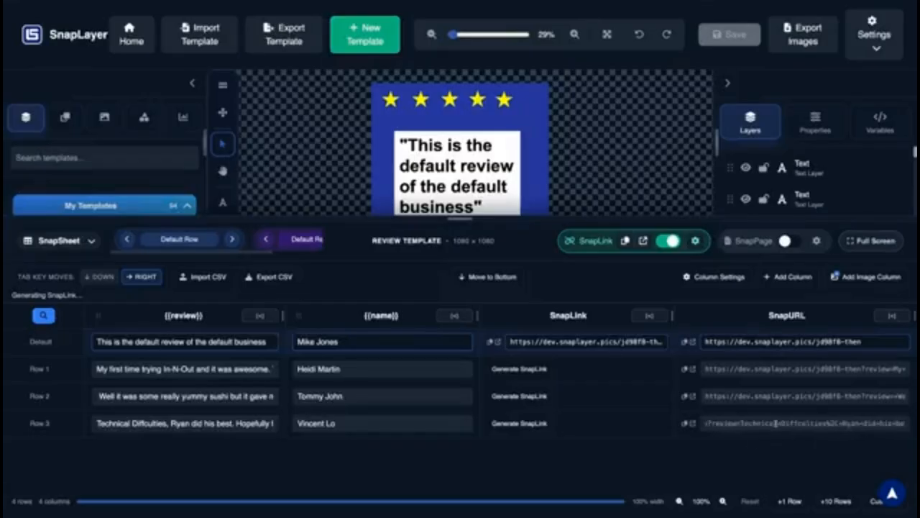
{"action": "scroll", "coordinate": [776, 423], "scroll_direction": "right", "scroll_amount": 5}
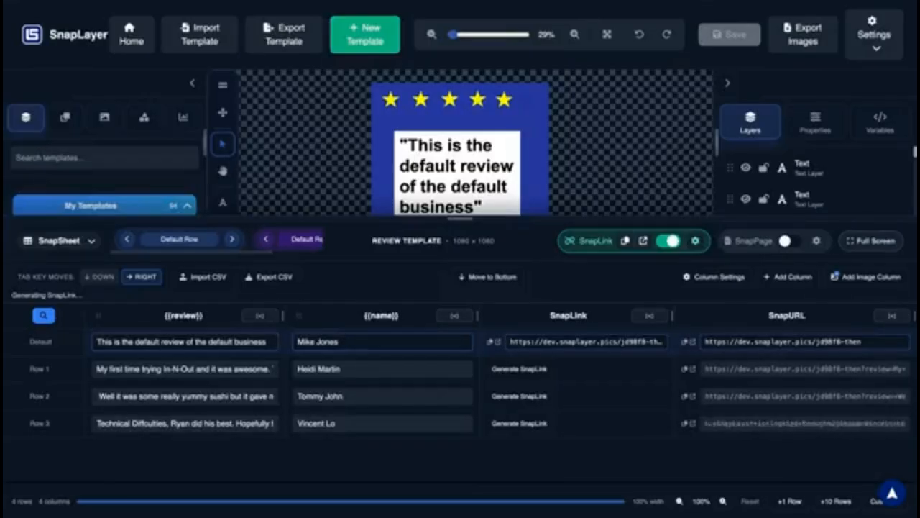
{"action": "scroll", "coordinate": [776, 424], "scroll_direction": "left", "scroll_amount": 8}
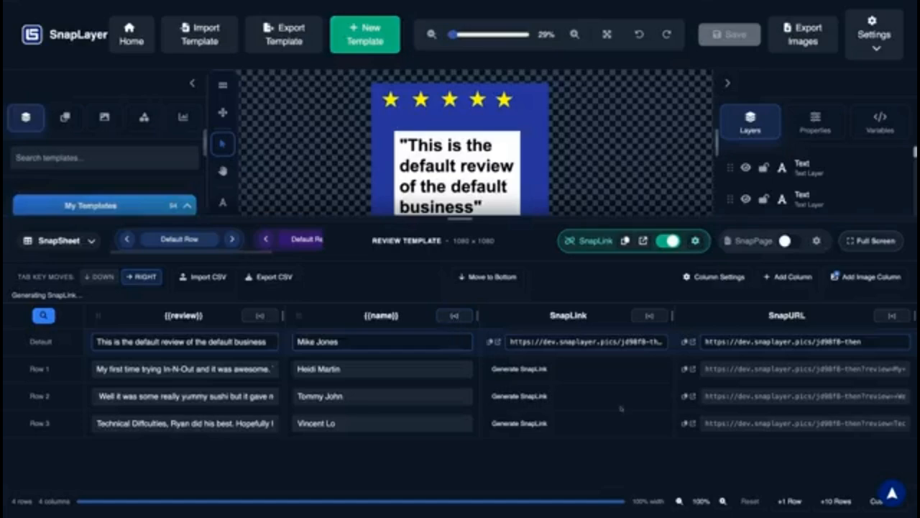
Collapse the SnapLink, name and review columns and inspect Row 3's SnapURL text
{"action": "left_click", "coordinate": [649, 315]}
{"action": "left_click", "coordinate": [558, 316]}
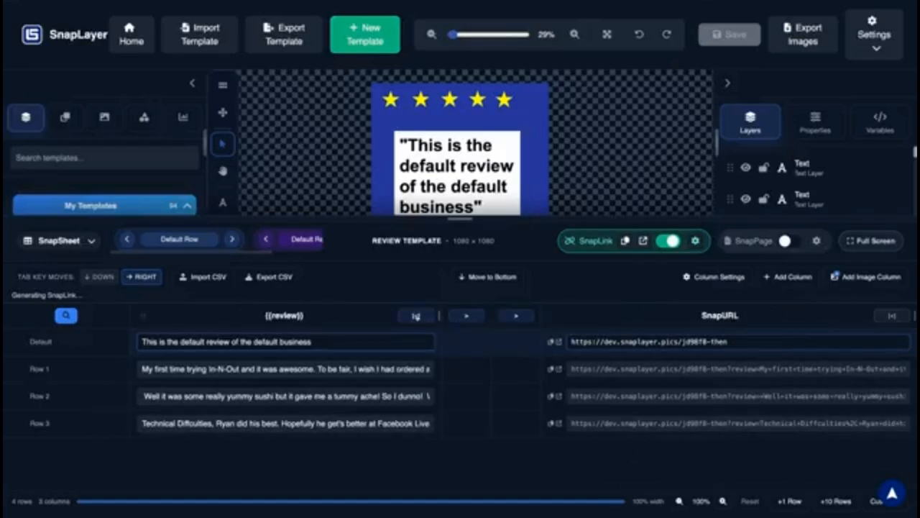
{"action": "left_click", "coordinate": [417, 317]}
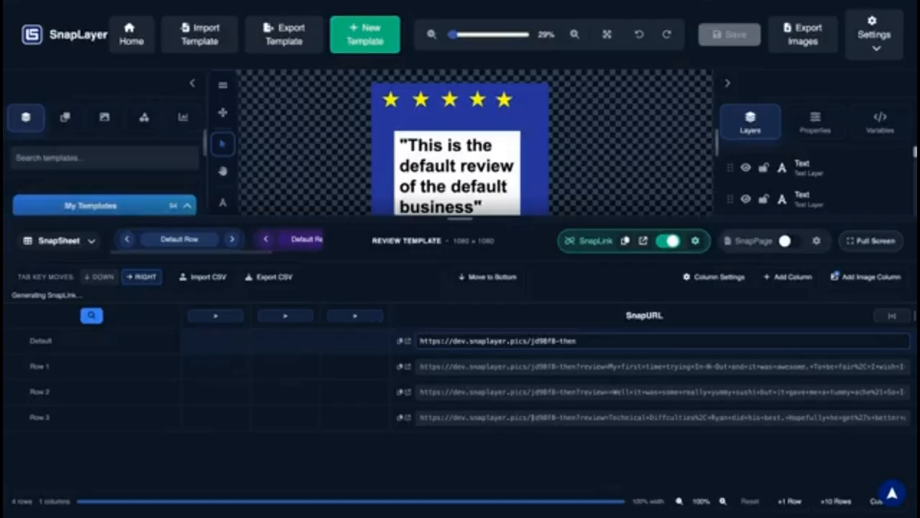
{"action": "left_click", "coordinate": [421, 417]}
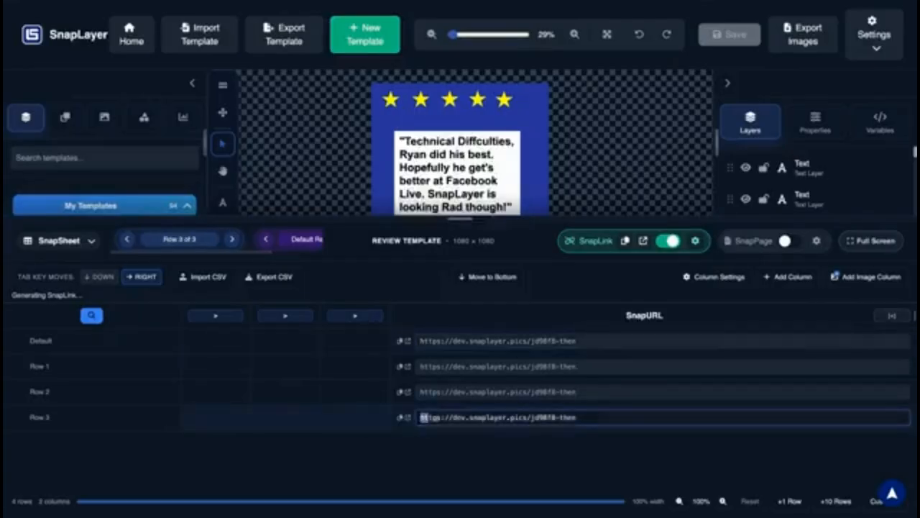
{"action": "left_click_drag", "start_coordinate": [422, 417], "coordinate": [554, 426]}
{"action": "left_click", "coordinate": [576, 446]}
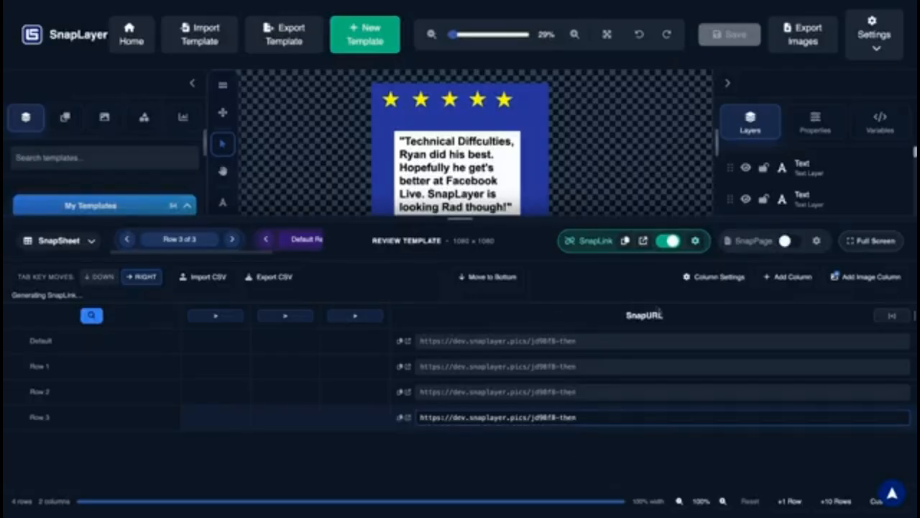
Re-save the SnapLink settings, preview Row 2 and Default, expand the name column, and switch SnapLink off
{"action": "left_click", "coordinate": [360, 317]}
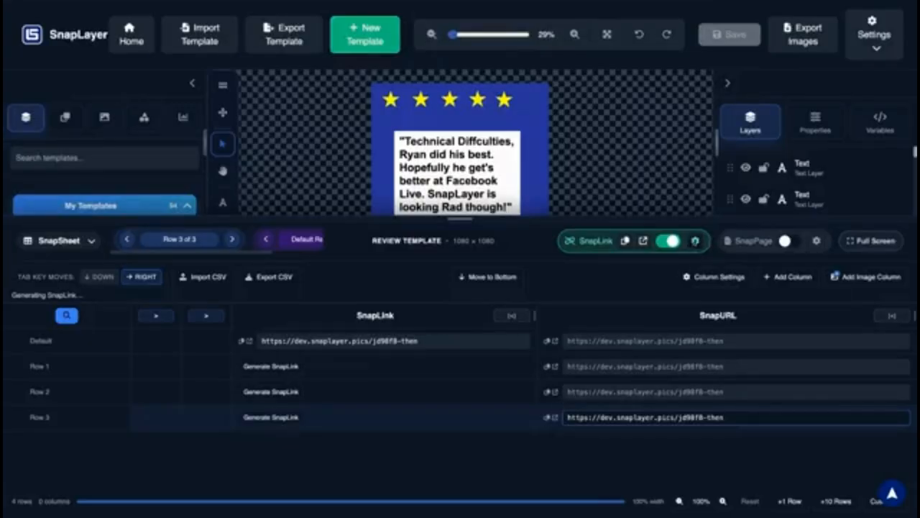
{"action": "left_click", "coordinate": [695, 241]}
{"action": "left_click", "coordinate": [544, 485]}
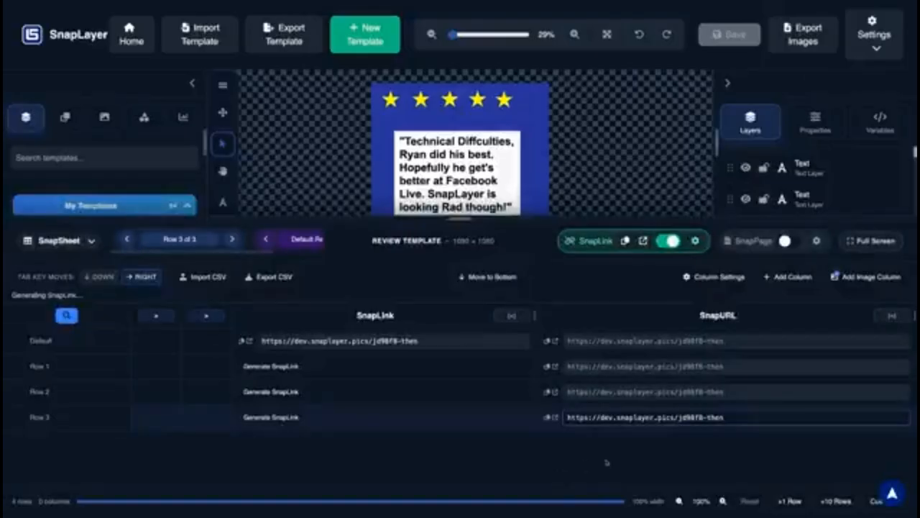
{"action": "left_click", "coordinate": [589, 394]}
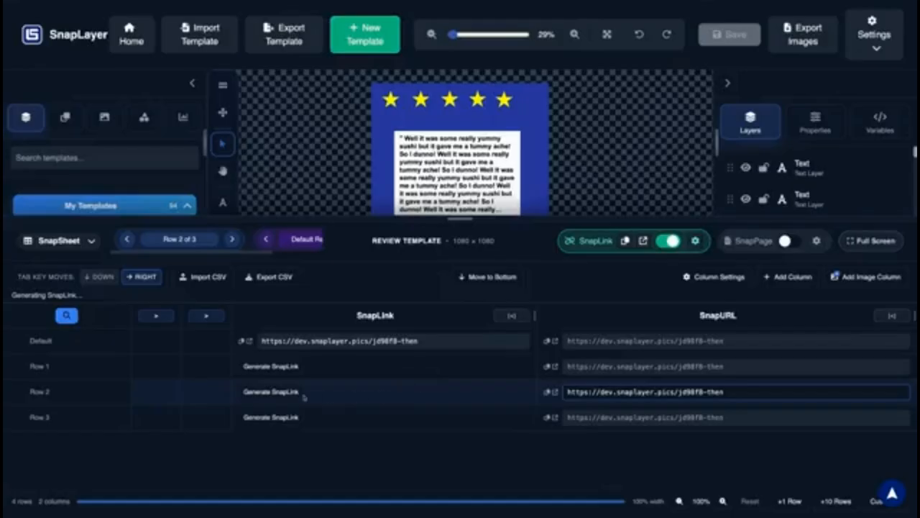
{"action": "left_click", "coordinate": [181, 333]}
{"action": "left_click", "coordinate": [206, 316]}
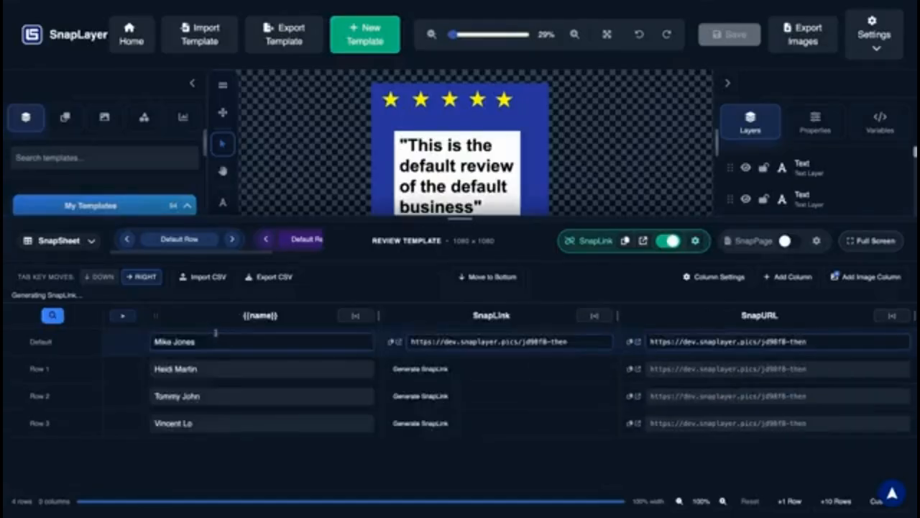
{"action": "left_click", "coordinate": [229, 341]}
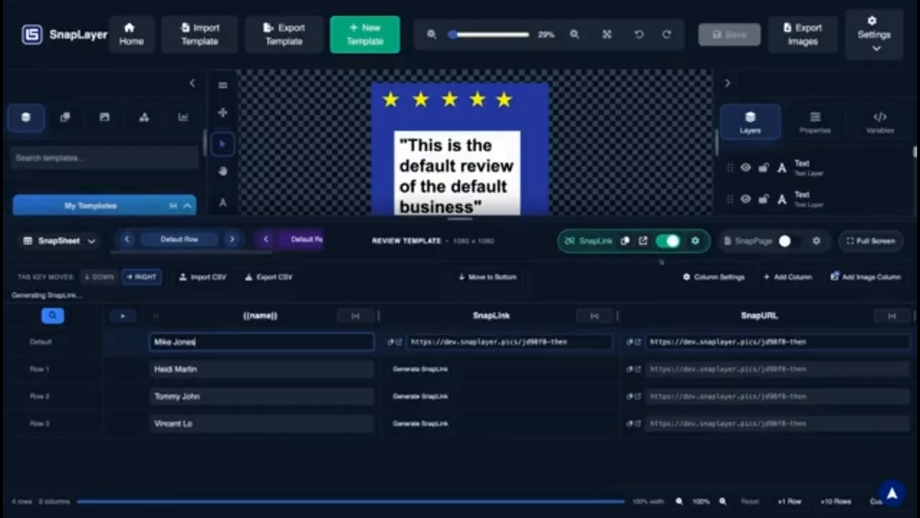
{"action": "left_click", "coordinate": [665, 241]}
Turn SnapLink back on and save it with a newly generated slug, imwg9f
{"action": "left_click", "coordinate": [665, 242]}
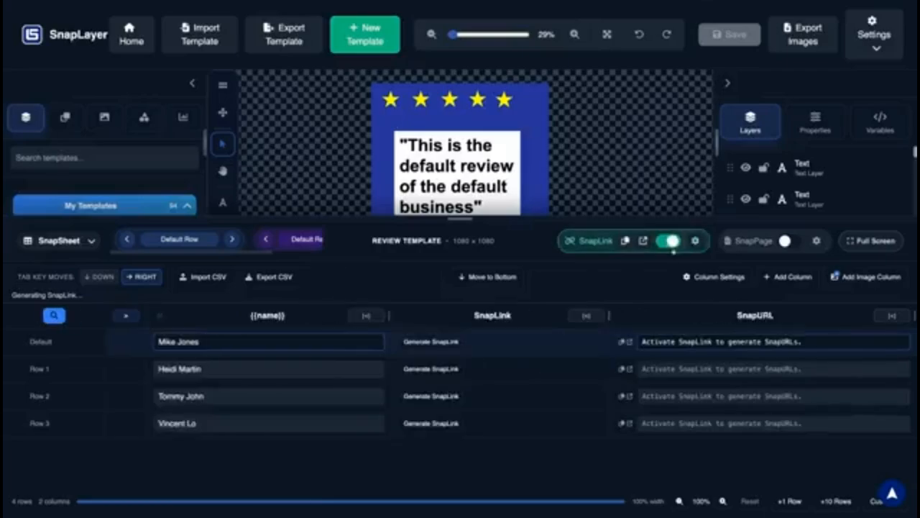
{"action": "left_click", "coordinate": [694, 242]}
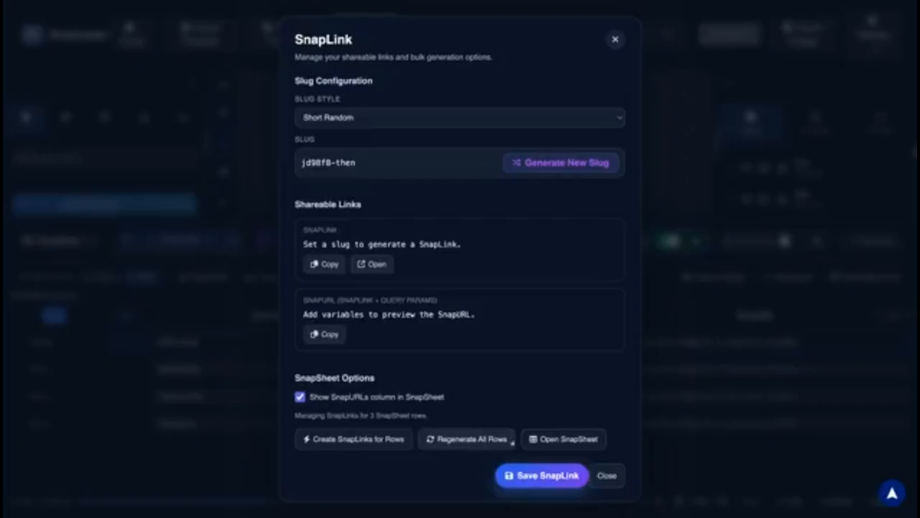
{"action": "left_click", "coordinate": [540, 162]}
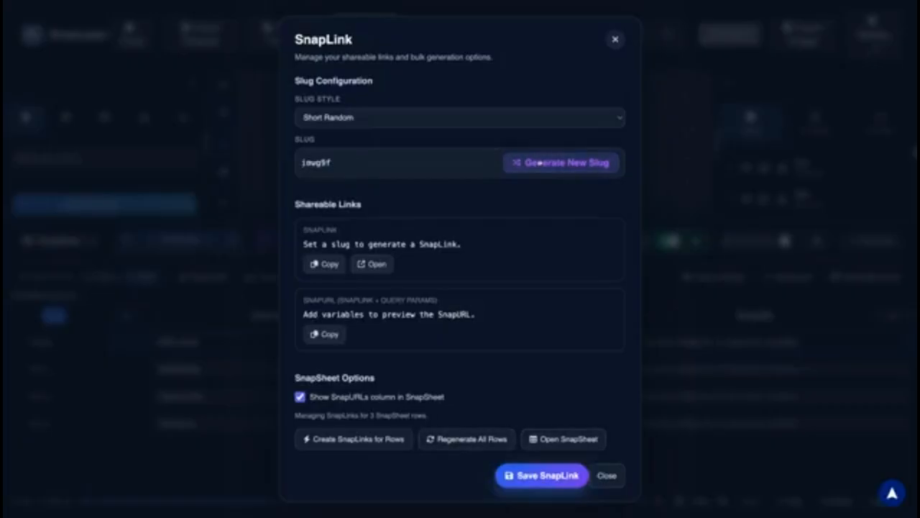
{"action": "left_click", "coordinate": [546, 476]}
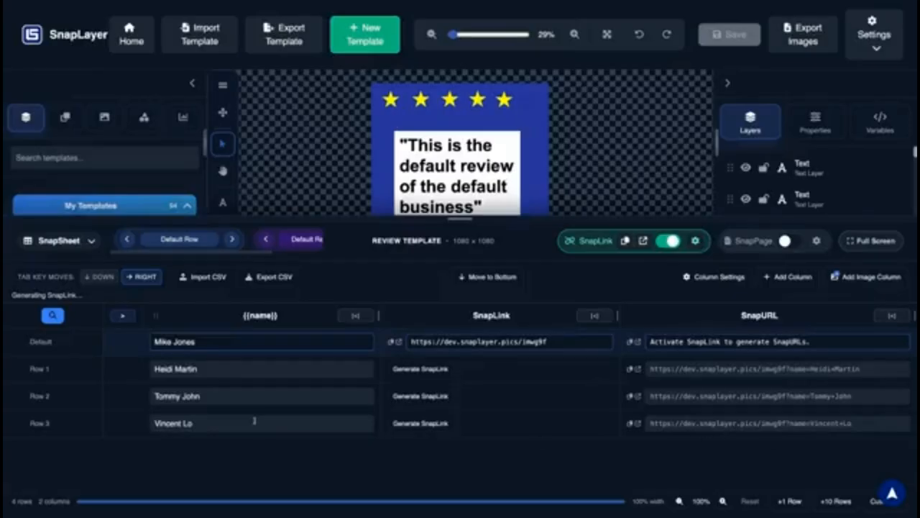
Add the {{review}} column to the sheet and scroll through Row 3's SnapURL to see its review parameter
{"action": "left_click", "coordinate": [122, 315]}
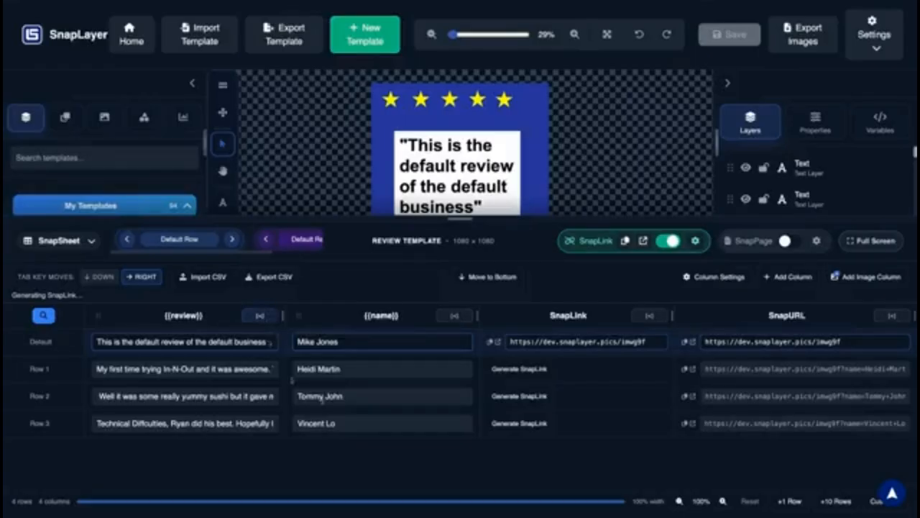
{"action": "scroll", "coordinate": [748, 424], "scroll_direction": "right", "scroll_amount": 1}
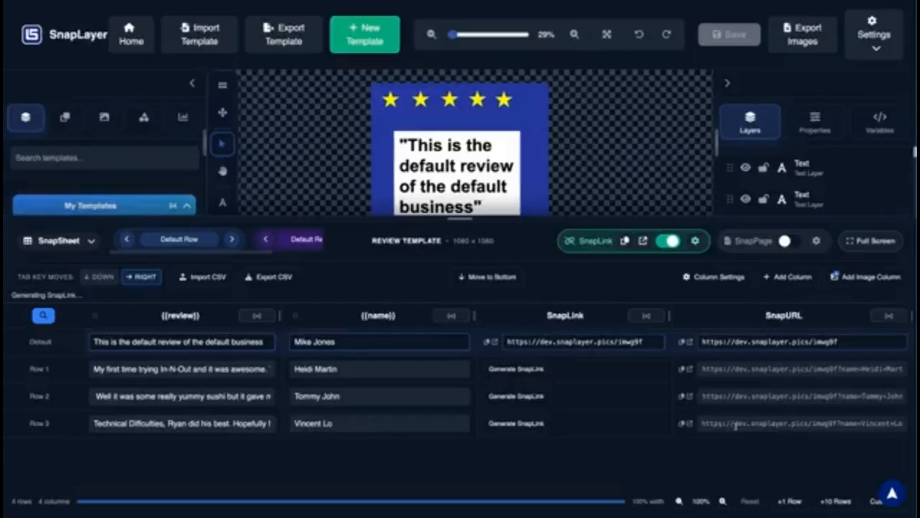
{"action": "left_click_drag", "start_coordinate": [747, 424], "coordinate": [657, 428]}
{"action": "left_click", "coordinate": [894, 424]}
{"action": "left_click", "coordinate": [822, 424]}
{"action": "scroll", "coordinate": [822, 423], "scroll_direction": "right", "scroll_amount": 1}
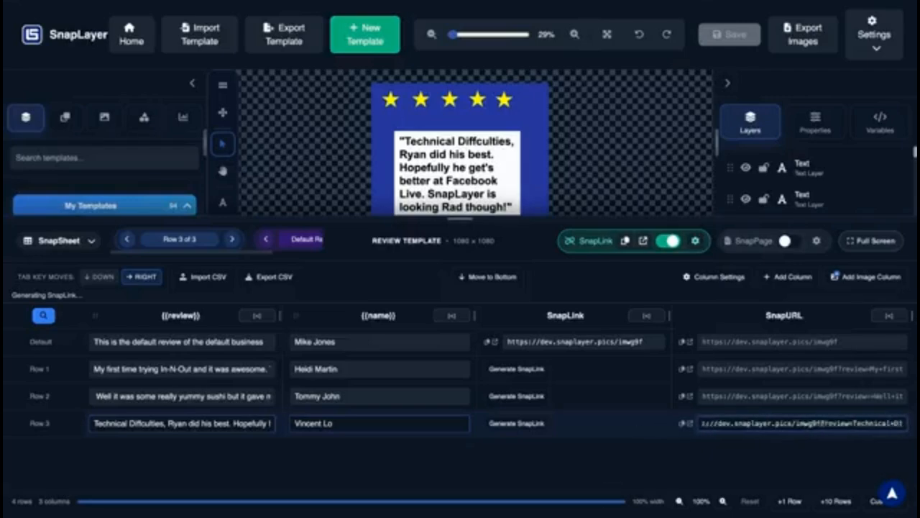
{"action": "scroll", "coordinate": [817, 424], "scroll_direction": "right", "scroll_amount": 1}
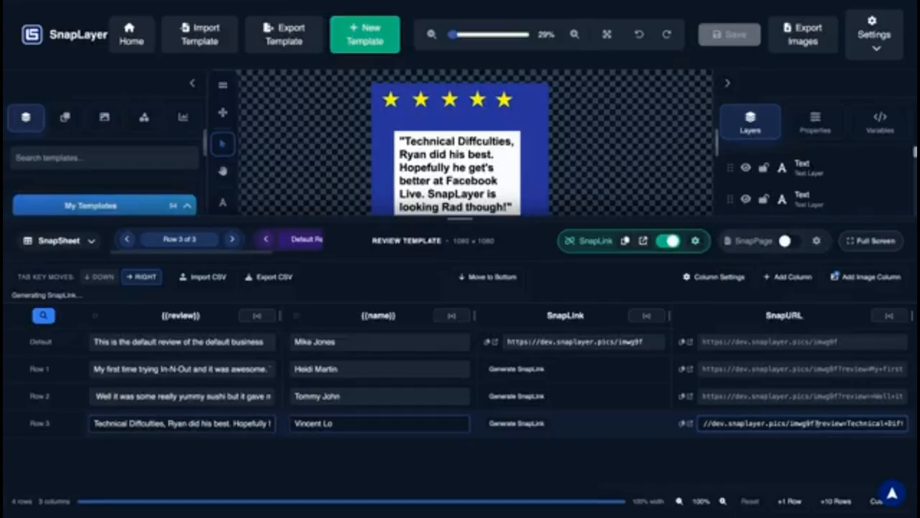
{"action": "scroll", "coordinate": [806, 424], "scroll_direction": "right", "scroll_amount": 3}
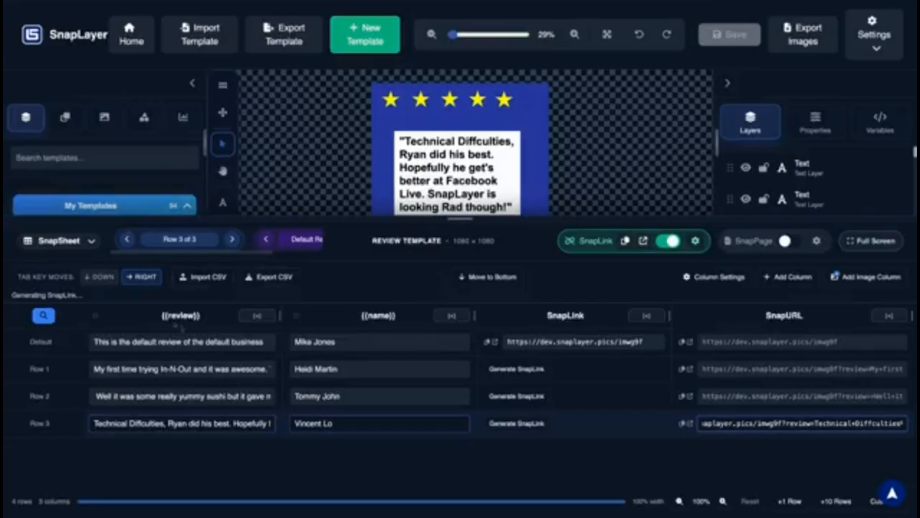
{"action": "scroll", "coordinate": [811, 424], "scroll_direction": "right", "scroll_amount": 3}
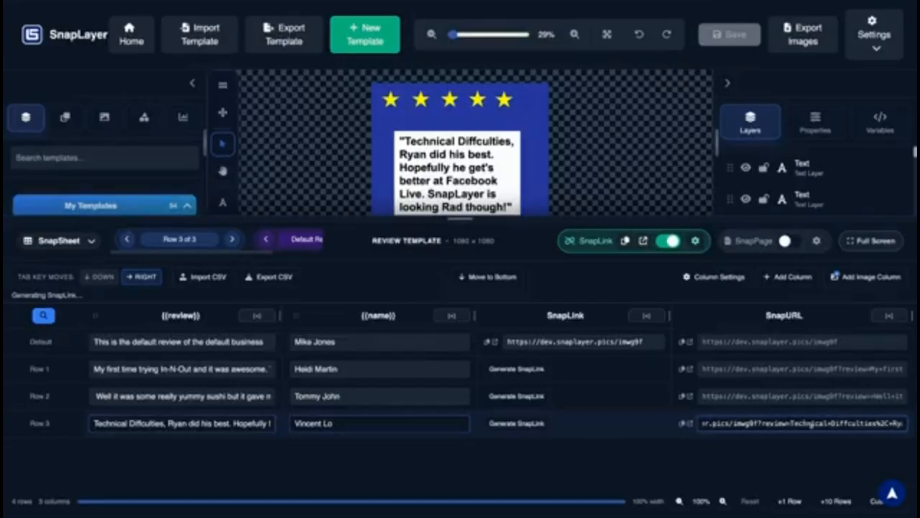
{"action": "scroll", "coordinate": [811, 424], "scroll_direction": "right", "scroll_amount": 1}
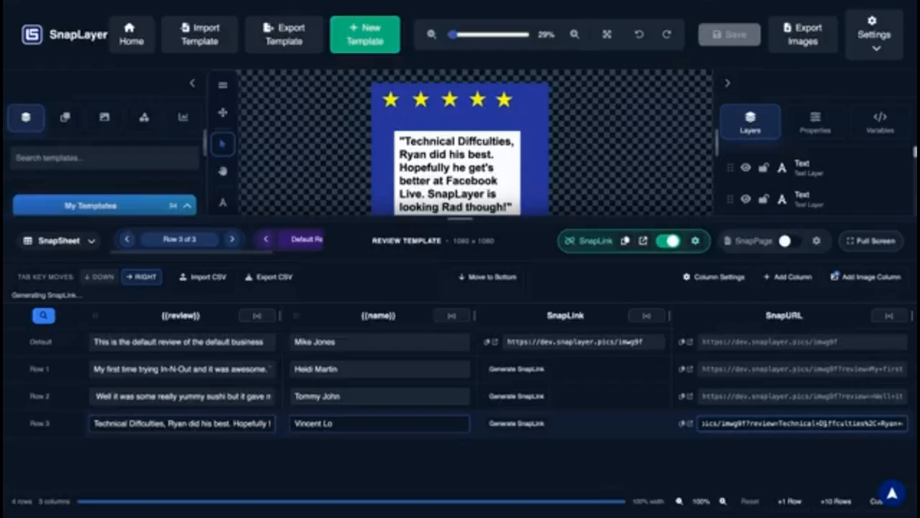
{"action": "scroll", "coordinate": [816, 426], "scroll_direction": "right", "scroll_amount": 5}
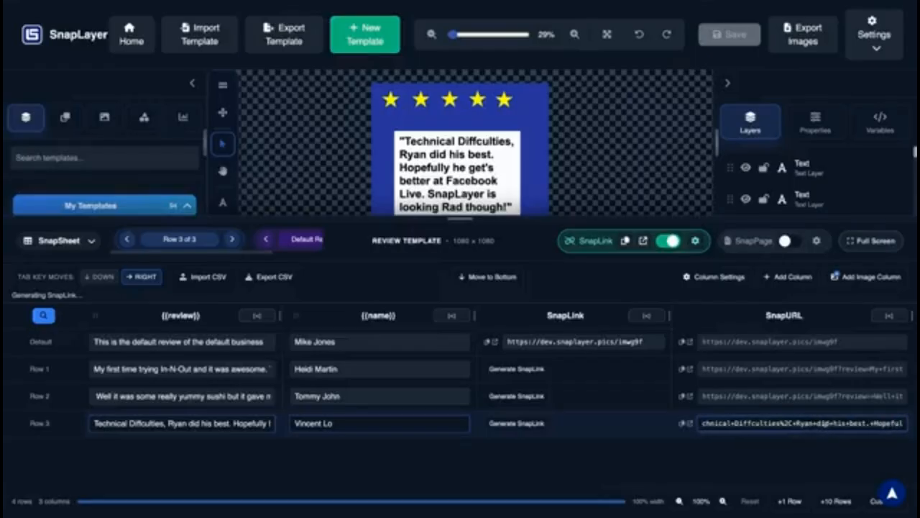
{"action": "scroll", "coordinate": [817, 425], "scroll_direction": "right", "scroll_amount": 3}
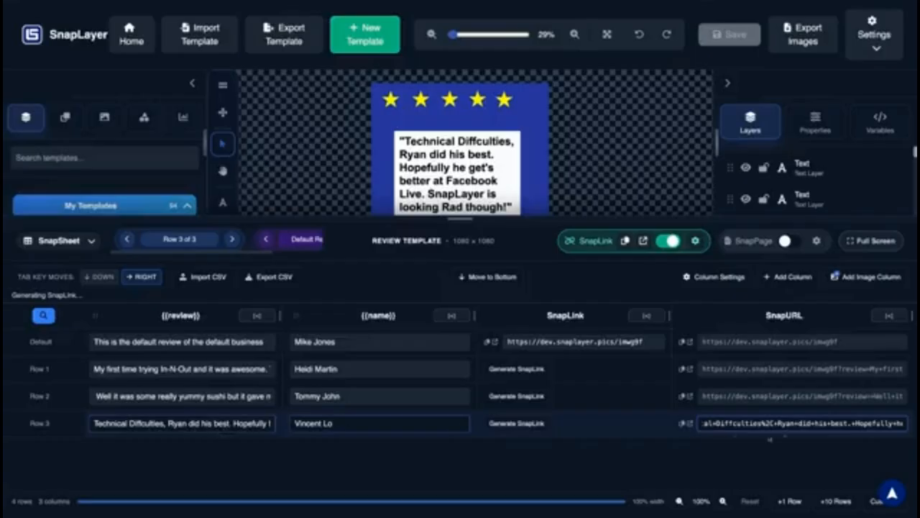
{"action": "scroll", "coordinate": [800, 423], "scroll_direction": "right", "scroll_amount": 6}
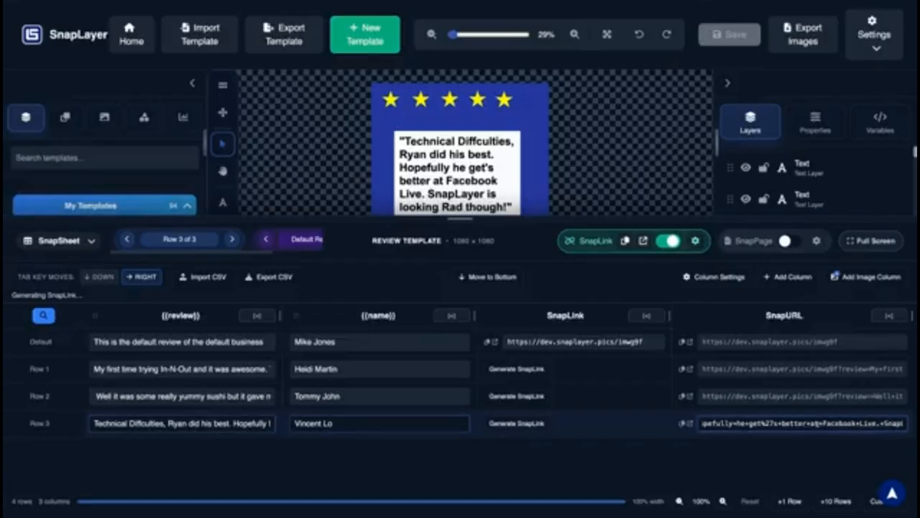
{"action": "scroll", "coordinate": [799, 423], "scroll_direction": "right", "scroll_amount": 6}
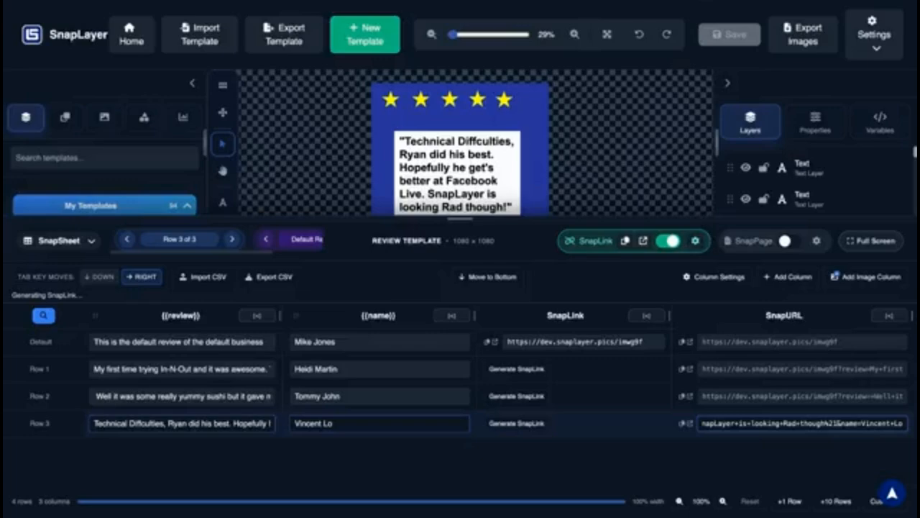
{"action": "key", "text": "super+a"}
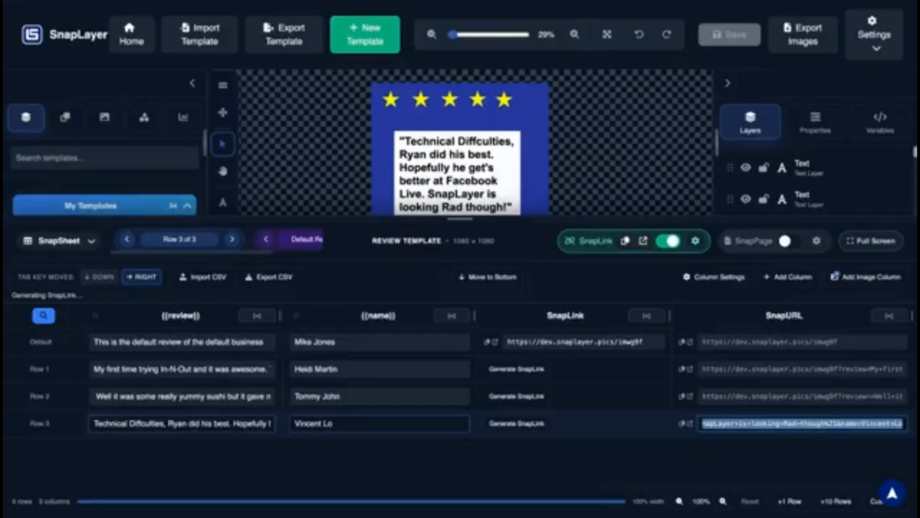
{"action": "left_click", "coordinate": [285, 1]}
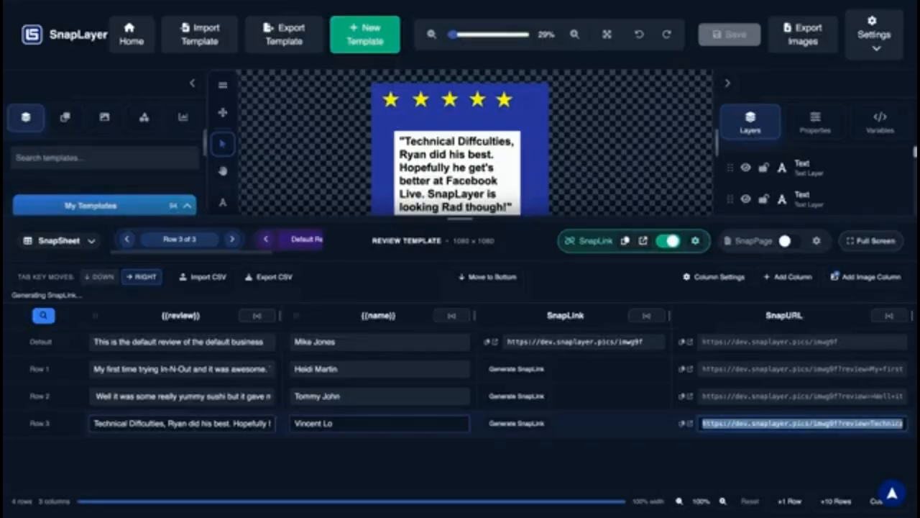
{"action": "key", "text": "ctrl+Tab"}
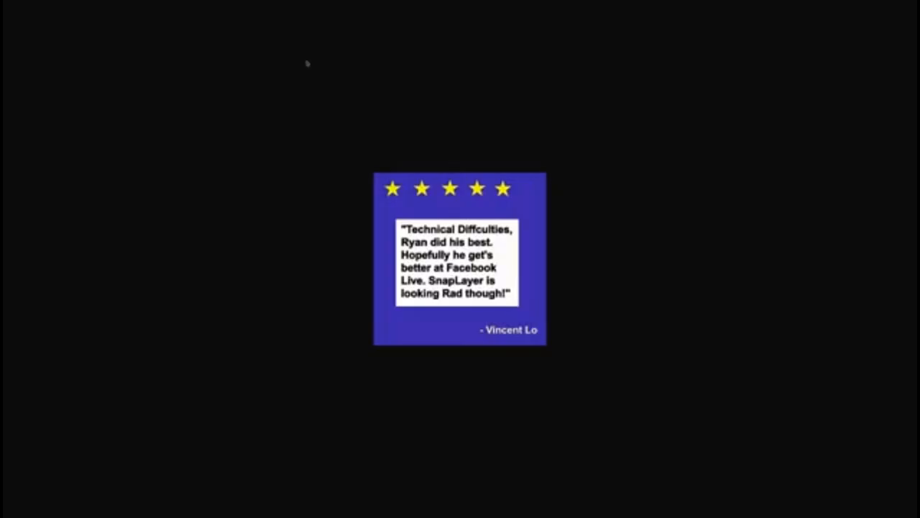
{"action": "key", "text": "Escape"}
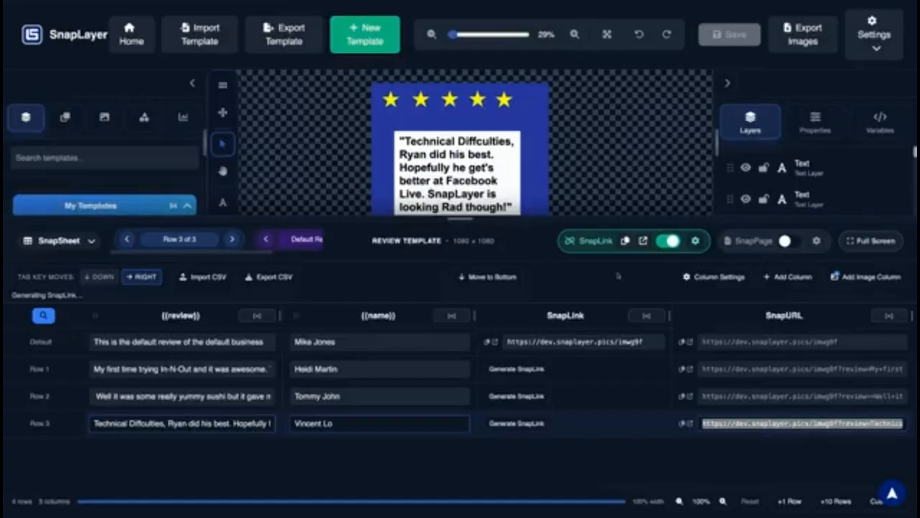
Drag the sheet divider down to enlarge the canvas area above the sheet
{"action": "left_click", "coordinate": [466, 221]}
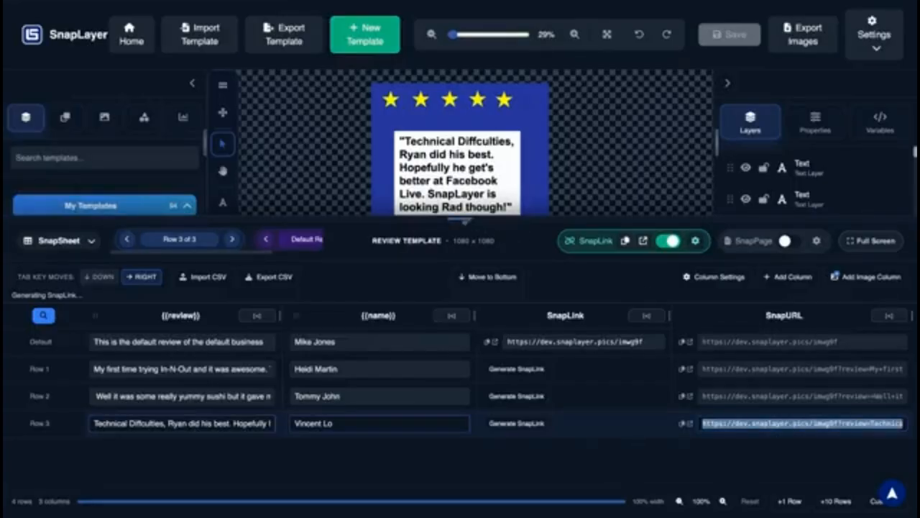
{"action": "left_click_drag", "start_coordinate": [466, 220], "coordinate": [462, 304]}
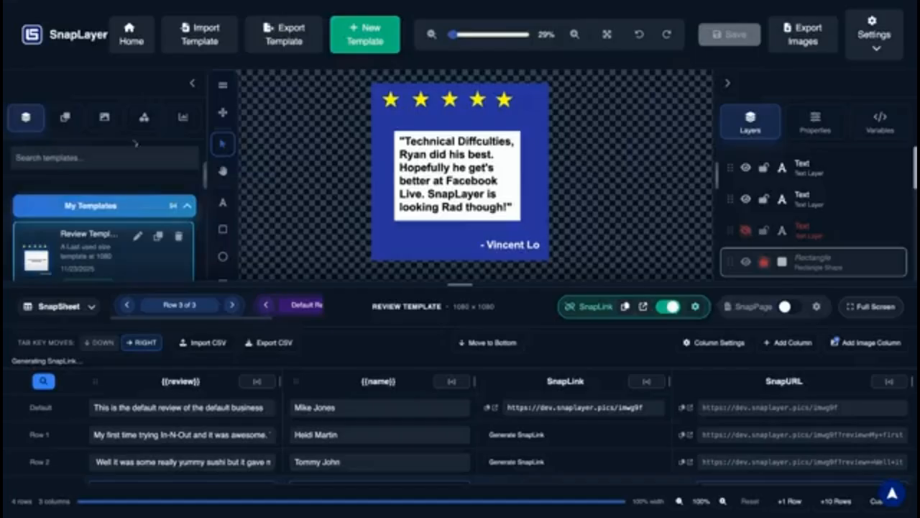
{"action": "scroll", "coordinate": [155, 191], "scroll_direction": "down", "scroll_amount": 3}
{"action": "scroll", "coordinate": [155, 191], "scroll_direction": "down", "scroll_amount": 2}
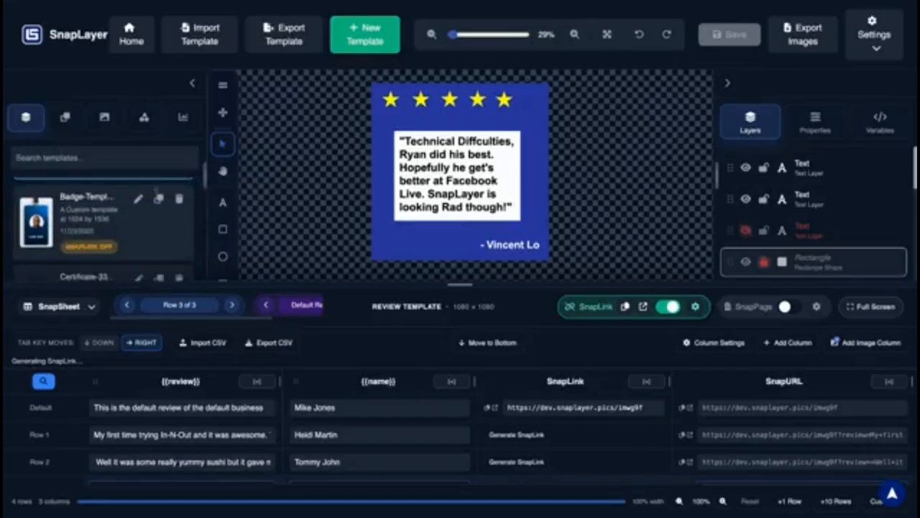
{"action": "scroll", "coordinate": [155, 191], "scroll_direction": "up", "scroll_amount": 3}
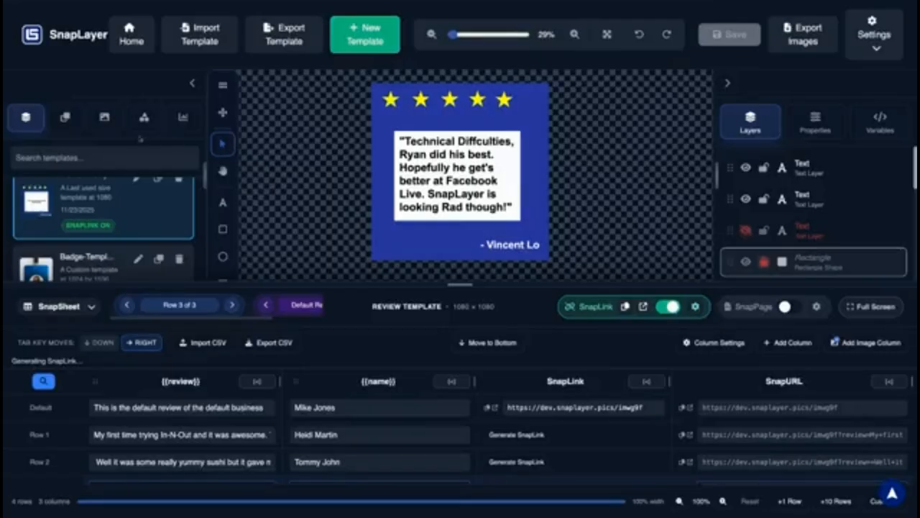
Browse the chart and shape elements, then go back to the saved templates list
{"action": "left_click", "coordinate": [184, 118]}
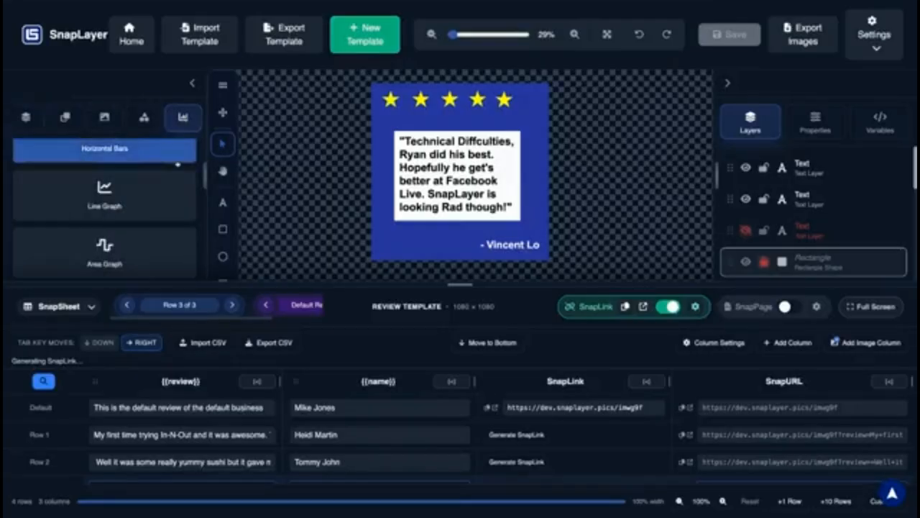
{"action": "left_click", "coordinate": [144, 117]}
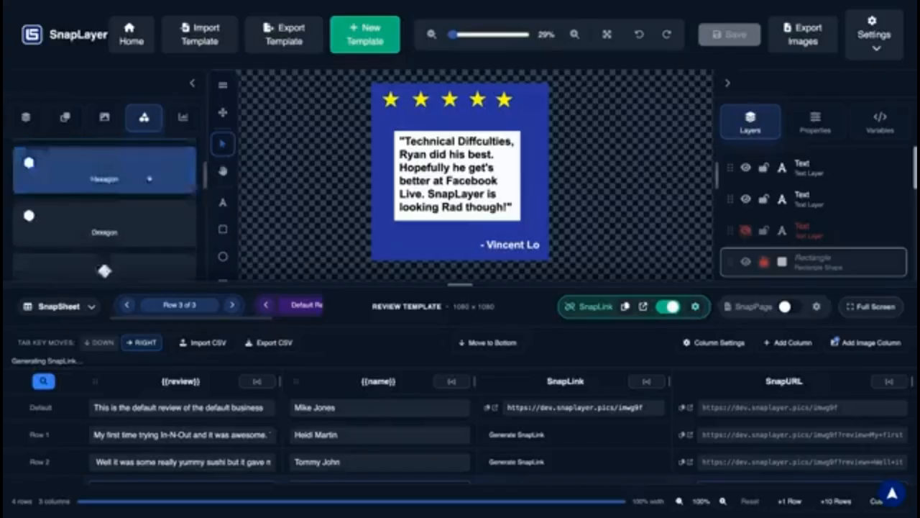
{"action": "scroll", "coordinate": [149, 178], "scroll_direction": "down", "scroll_amount": 4}
{"action": "left_click", "coordinate": [183, 117]}
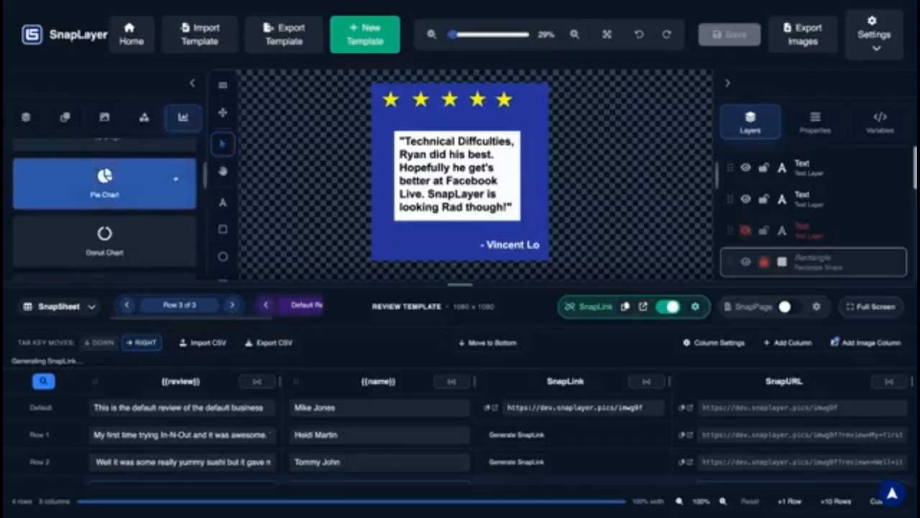
{"action": "scroll", "coordinate": [175, 179], "scroll_direction": "down", "scroll_amount": 2}
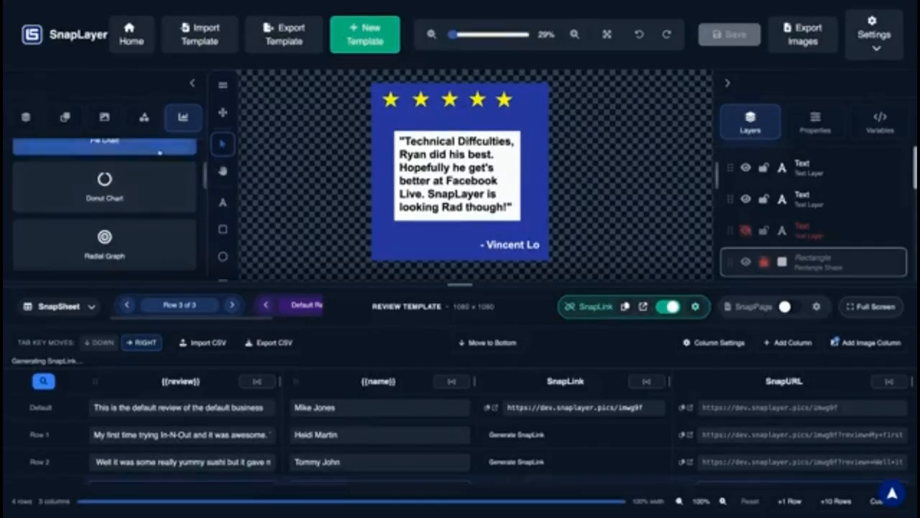
{"action": "scroll", "coordinate": [160, 152], "scroll_direction": "up", "scroll_amount": 2}
{"action": "left_click", "coordinate": [27, 119]}
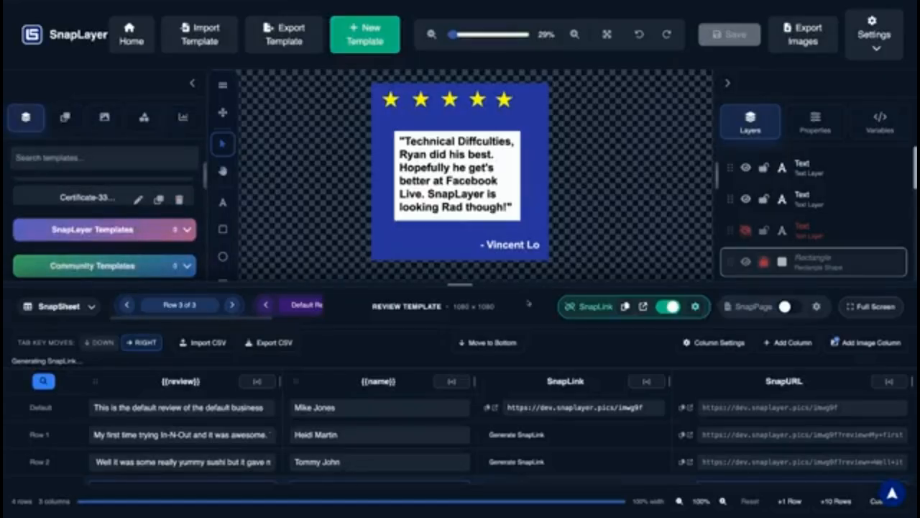
Shrink the page display and pan the review design to the canvas centre
{"action": "key", "text": "shift+super+minus"}
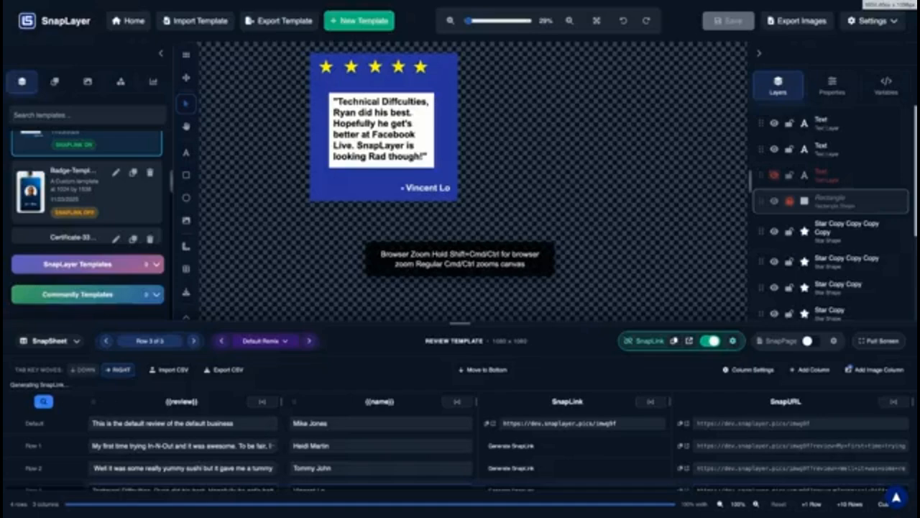
{"action": "key", "text": "super+minus"}
{"action": "key", "text": "super+equal"}
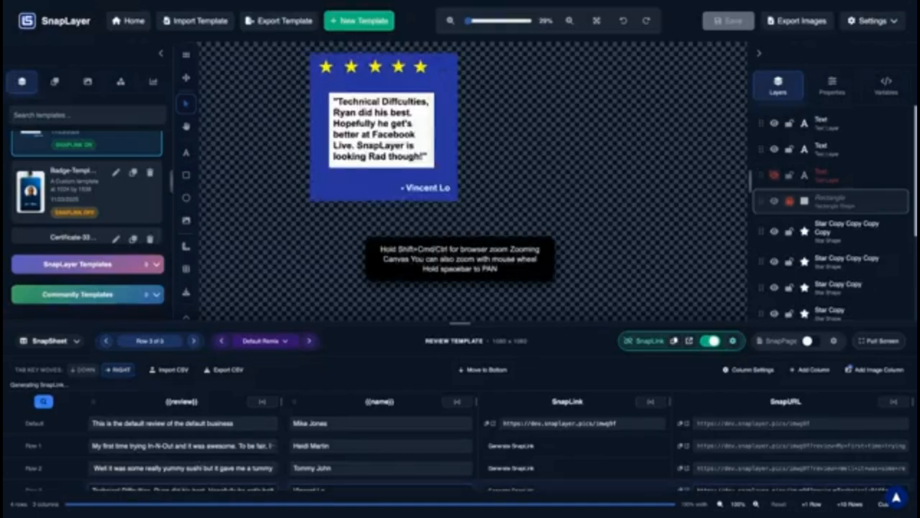
{"action": "key", "text": "shift+super+equal"}
{"action": "key", "text": "shift+super+minus"}
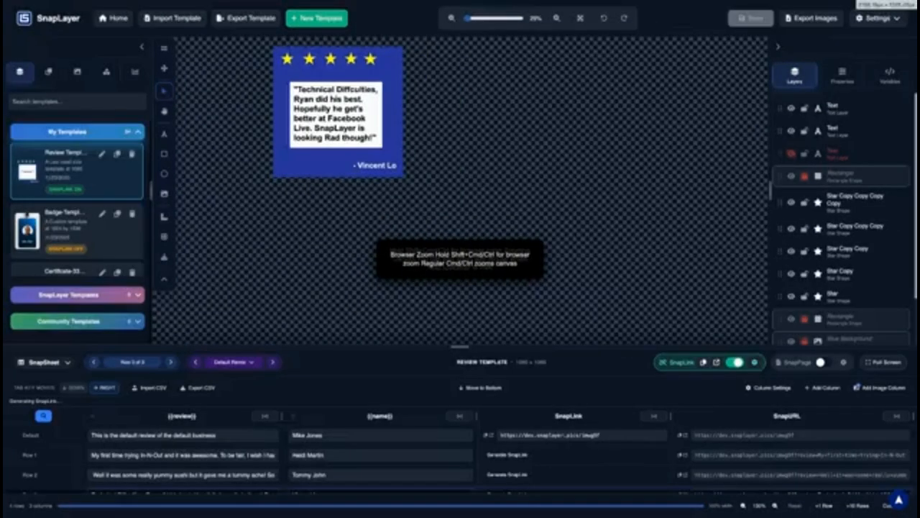
{"action": "key", "text": "shift+super+minus"}
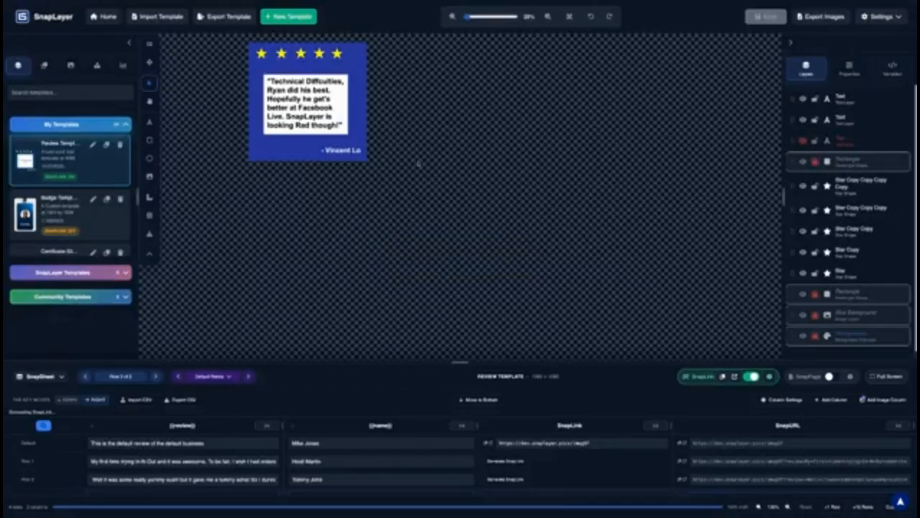
{"action": "key", "text": "h"}
{"action": "left_click_drag", "start_coordinate": [409, 136], "coordinate": [472, 156]}
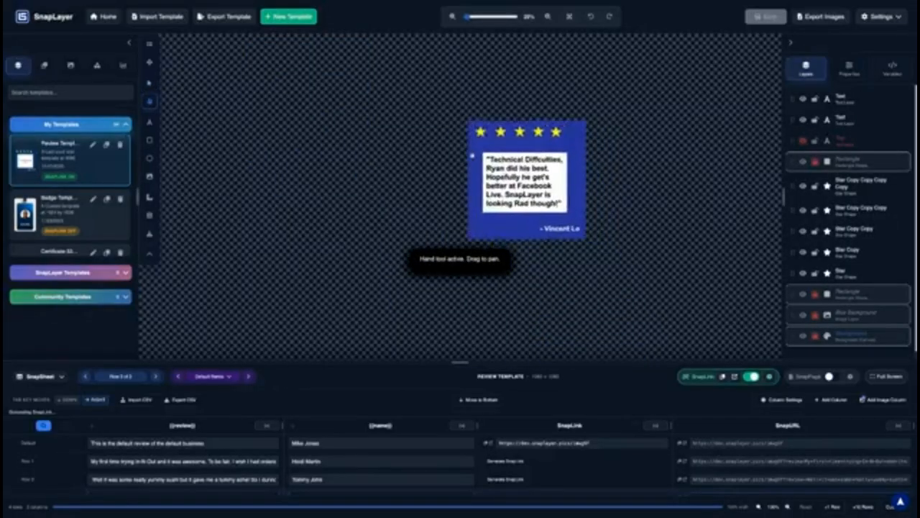
Open the Bakersfield Dental Offices Google Reviews bar-chart template and expand its data sheet to full screen
{"action": "scroll", "coordinate": [530, 184], "scroll_direction": "up", "scroll_amount": 5}
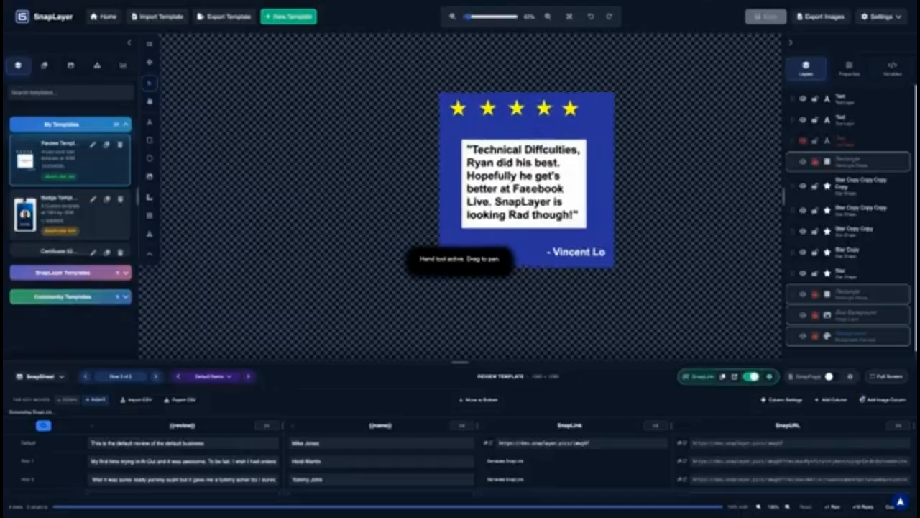
{"action": "scroll", "coordinate": [530, 182], "scroll_direction": "up", "scroll_amount": 1}
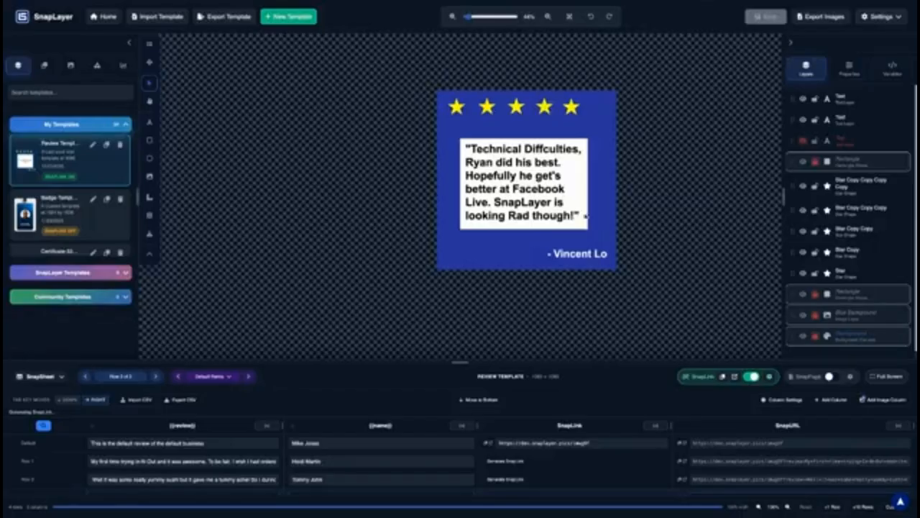
{"action": "scroll", "coordinate": [103, 215], "scroll_direction": "down", "scroll_amount": 5}
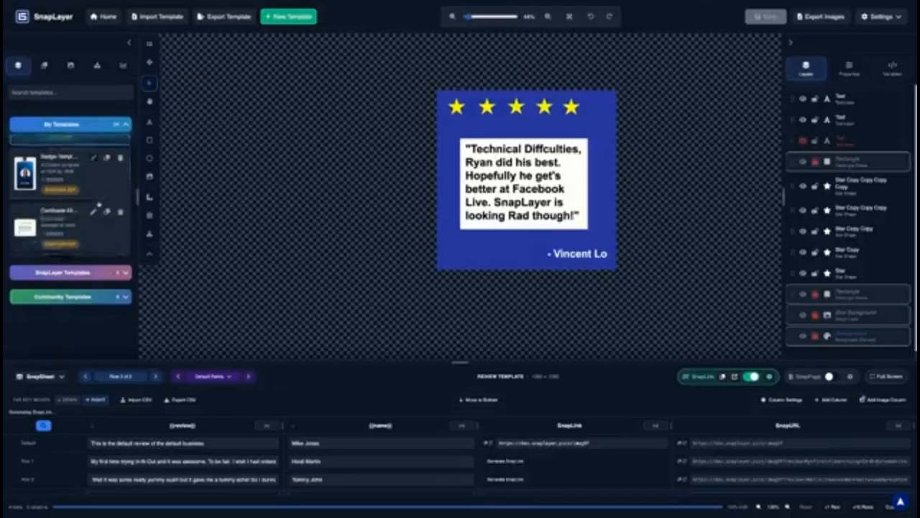
{"action": "scroll", "coordinate": [99, 204], "scroll_direction": "down", "scroll_amount": 4}
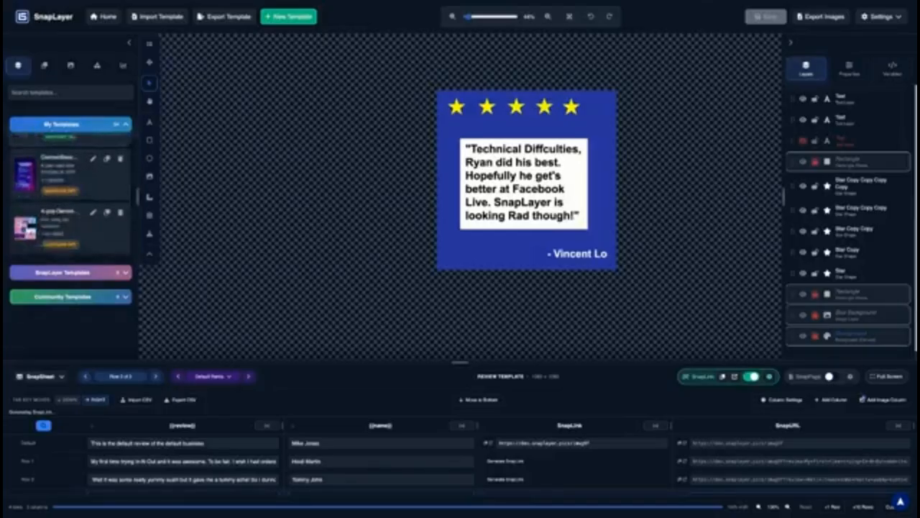
{"action": "scroll", "coordinate": [94, 215], "scroll_direction": "down", "scroll_amount": 2}
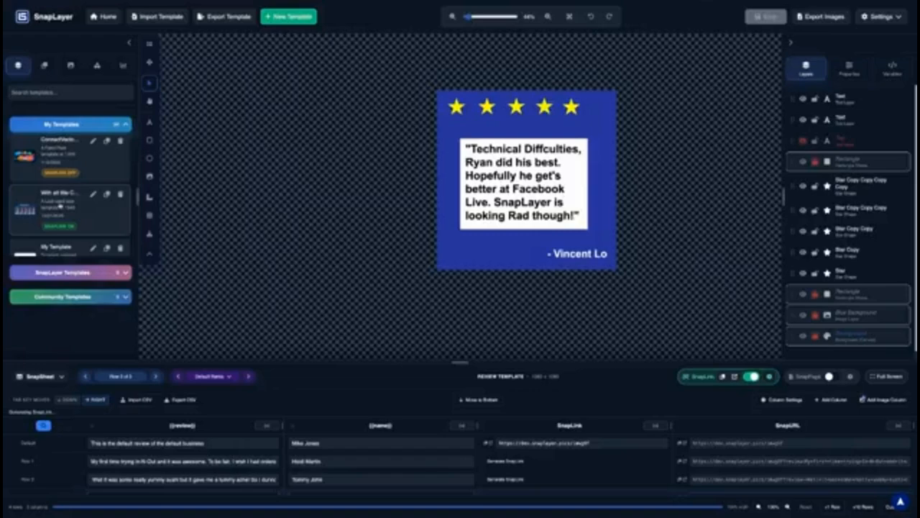
{"action": "left_click", "coordinate": [60, 205]}
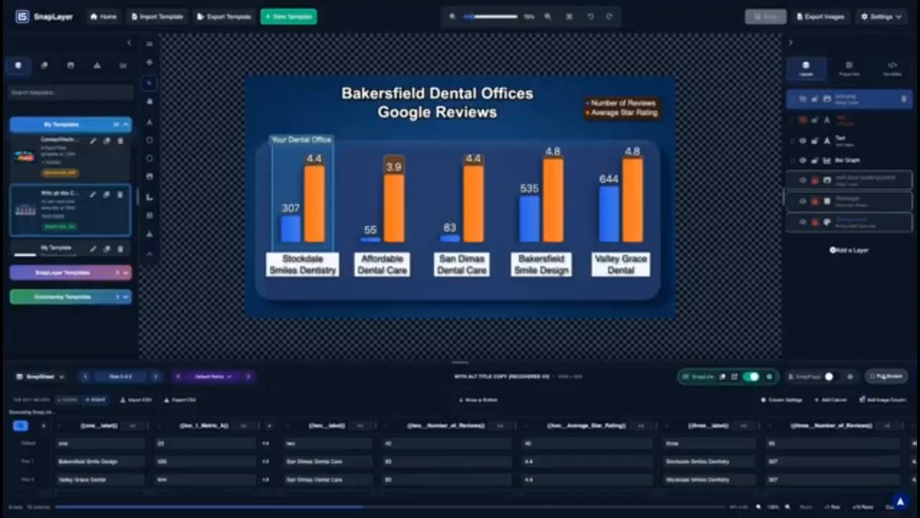
{"action": "left_click", "coordinate": [883, 376]}
Narrow the four_Number_of_Reviews column, then collapse the sheet back below the chart
{"action": "scroll", "coordinate": [557, 135], "scroll_direction": "right", "scroll_amount": 5}
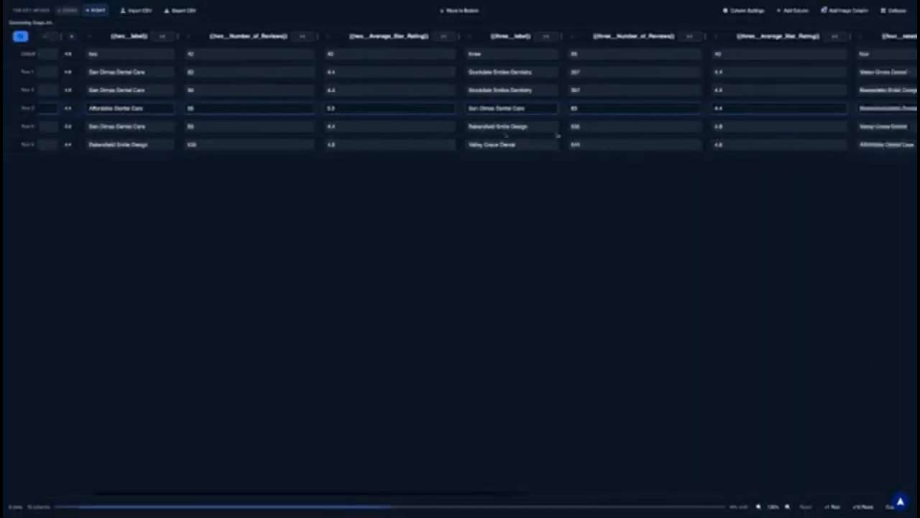
{"action": "scroll", "coordinate": [557, 135], "scroll_direction": "right", "scroll_amount": 3}
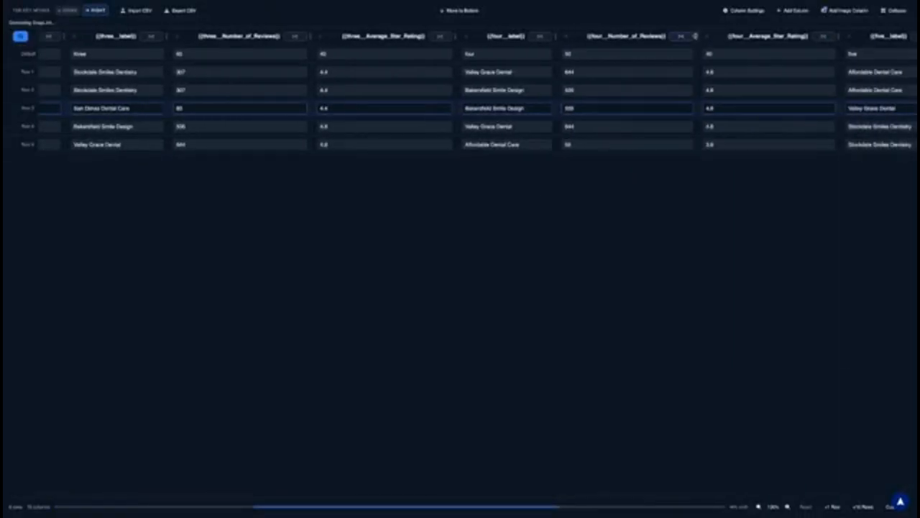
{"action": "left_click_drag", "start_coordinate": [696, 36], "coordinate": [635, 36]}
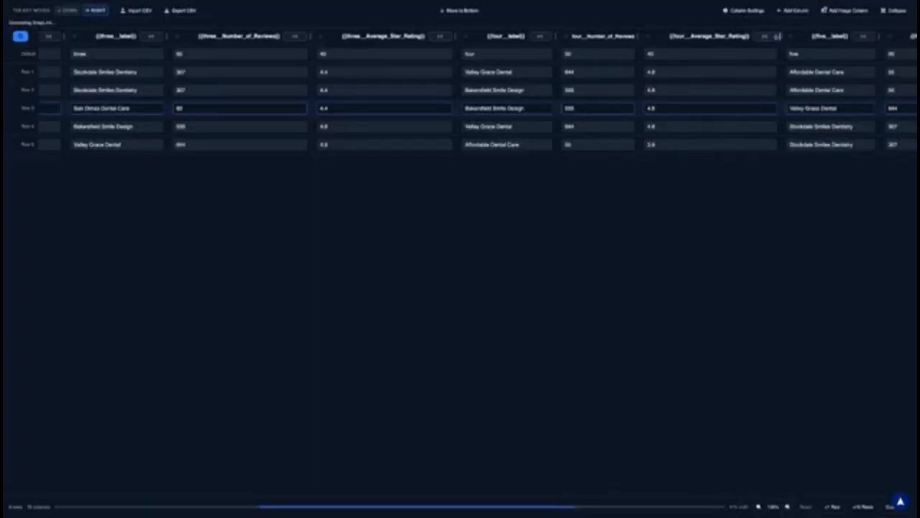
{"action": "scroll", "coordinate": [420, 141], "scroll_direction": "left", "scroll_amount": 1}
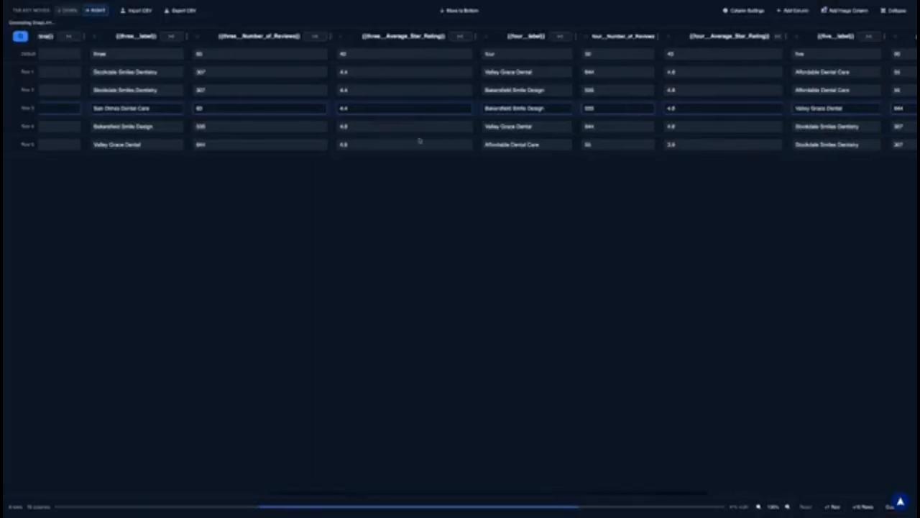
{"action": "scroll", "coordinate": [420, 141], "scroll_direction": "left", "scroll_amount": 10}
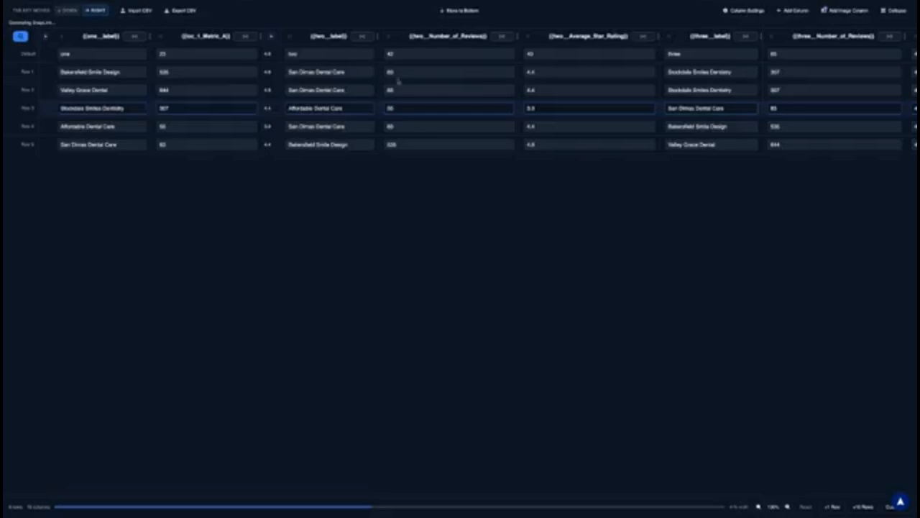
{"action": "scroll", "coordinate": [377, 83], "scroll_direction": "right", "scroll_amount": 1}
{"action": "scroll", "coordinate": [378, 83], "scroll_direction": "right", "scroll_amount": 3}
{"action": "scroll", "coordinate": [378, 82], "scroll_direction": "left", "scroll_amount": 4}
{"action": "left_click", "coordinate": [895, 11]}
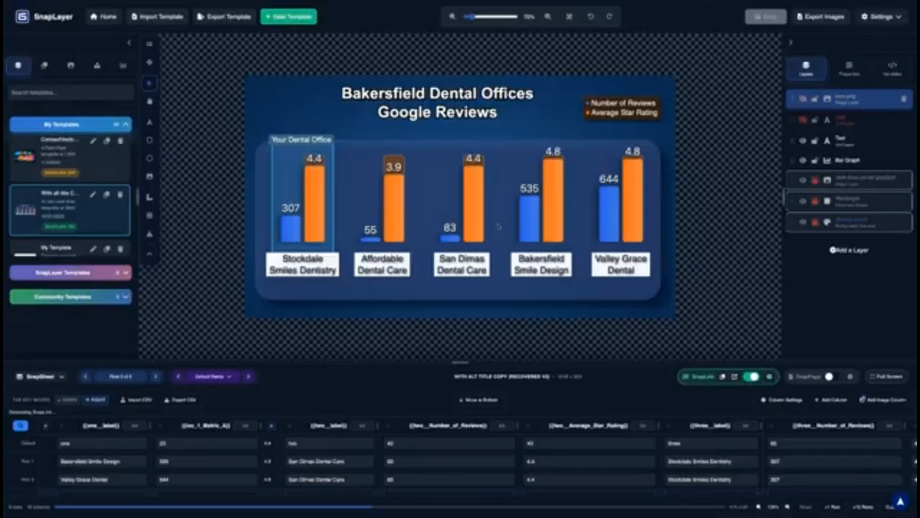